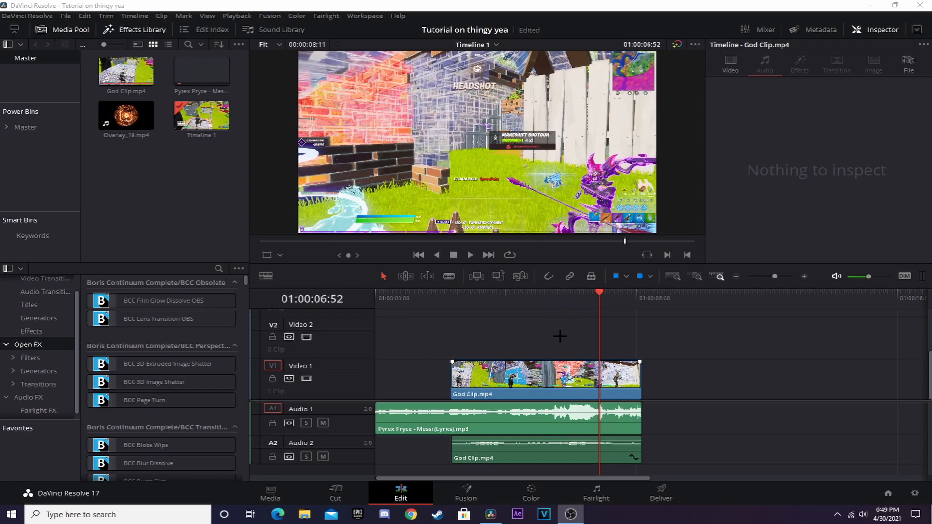
Add a timeline marker at 01:00:05:59, where the loud section of the song starts
drag(544, 293, 570, 292)
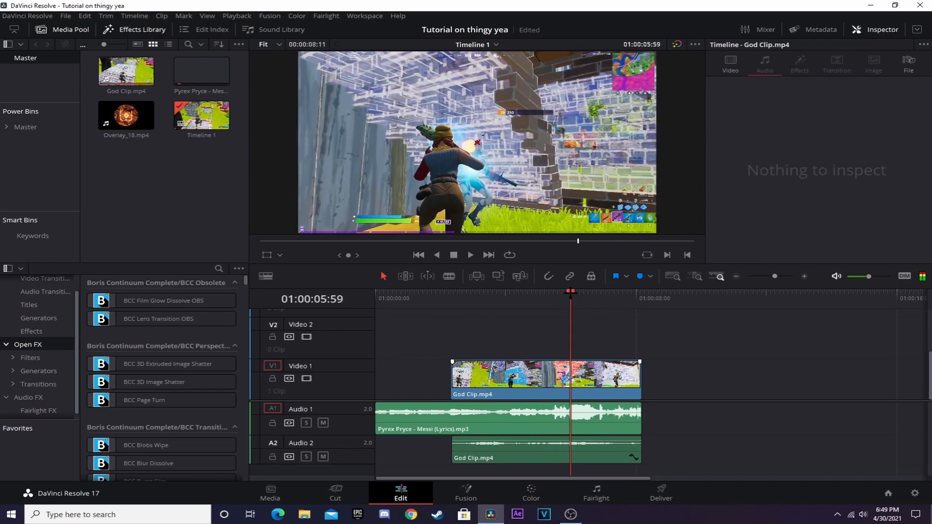
click(805, 276)
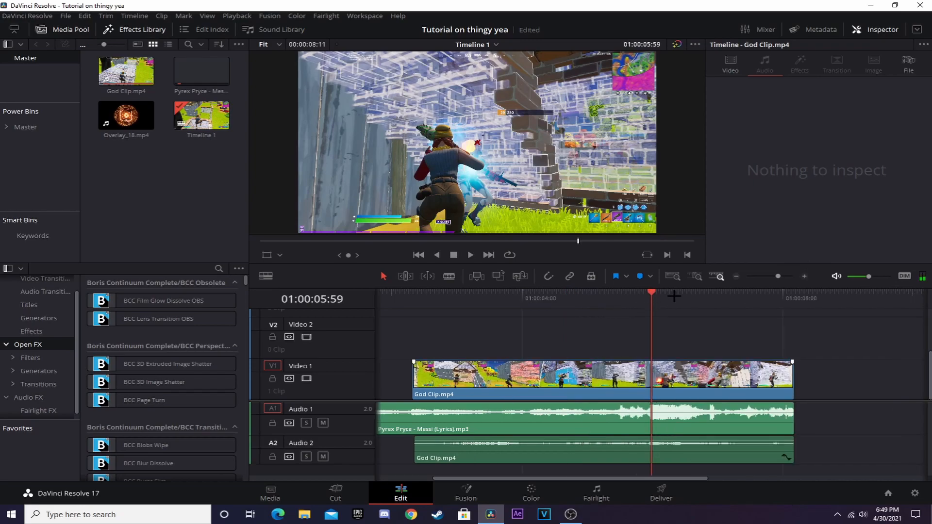
double_click(126, 115)
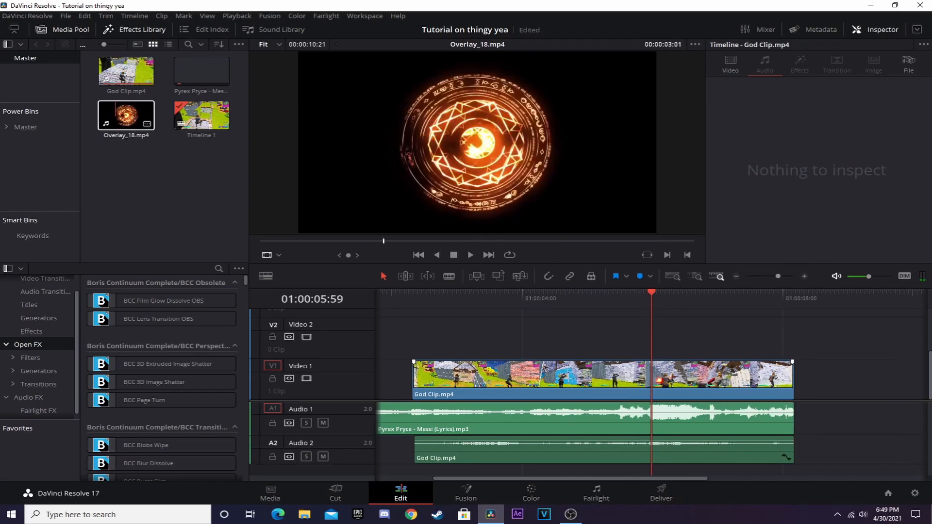
drag(651, 294, 624, 293)
click(807, 275)
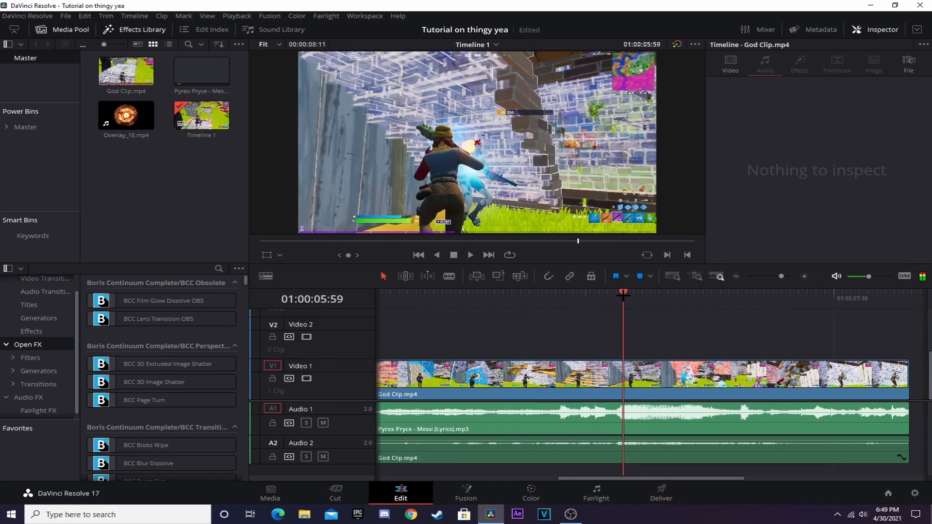
key(m)
click(721, 276)
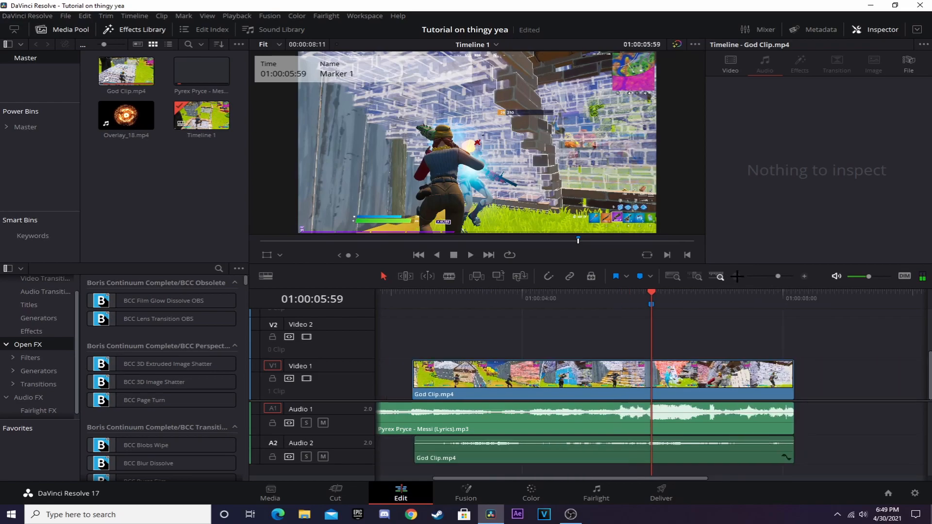
Split the God Clip.mp4 video at the 01:00:05:59 marker and turn on retime controls for its first part
click(601, 370)
key(ctrl+b)
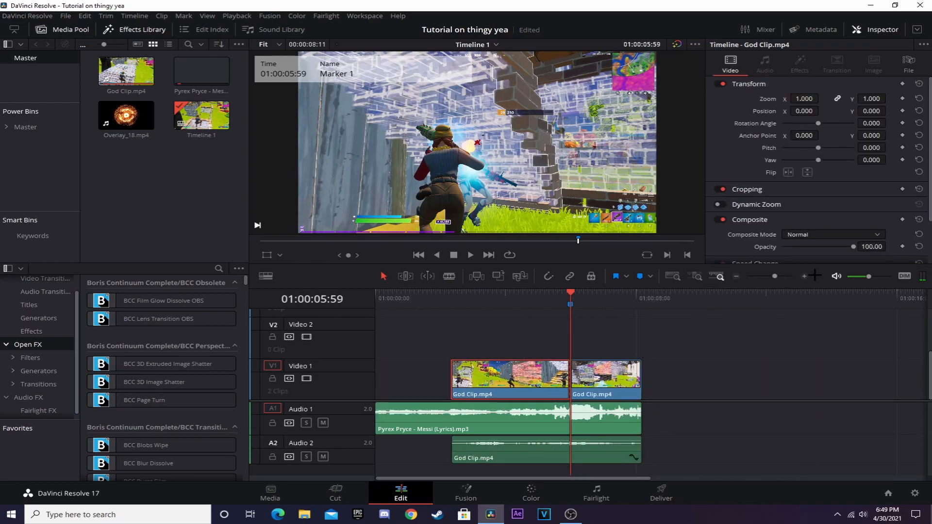
click(805, 276)
right_click(565, 364)
click(655, 229)
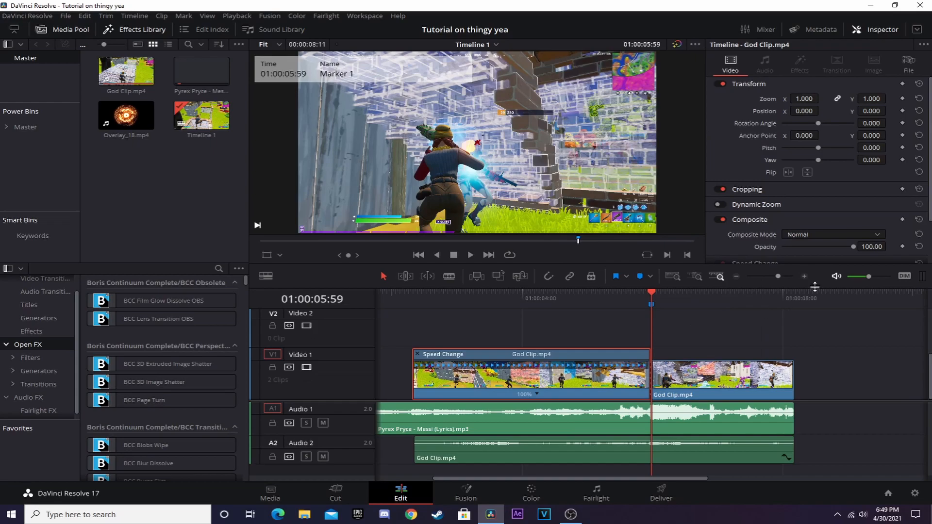
Add a speed point to the first clip at 01:00:05:51, shortly before the cut
scroll(672, 333, up, 1)
drag(651, 294, 617, 296)
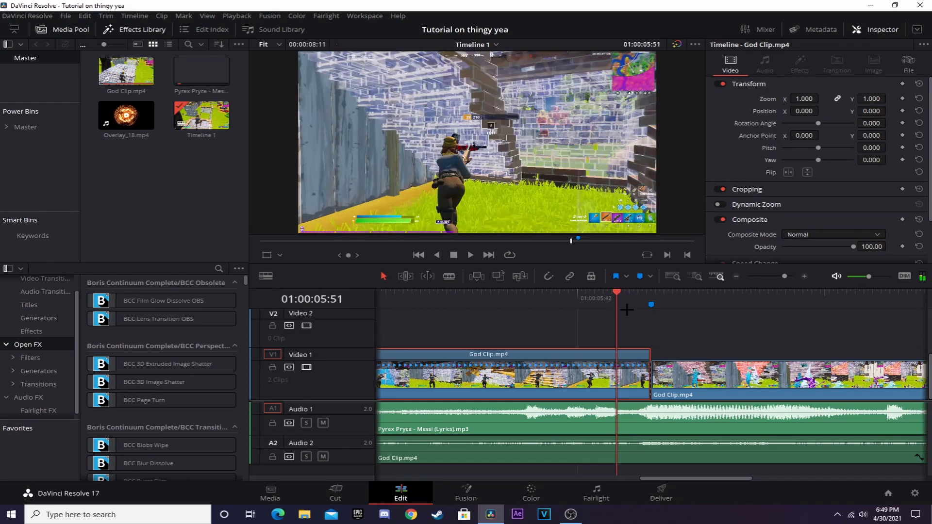
click(736, 277)
click(437, 394)
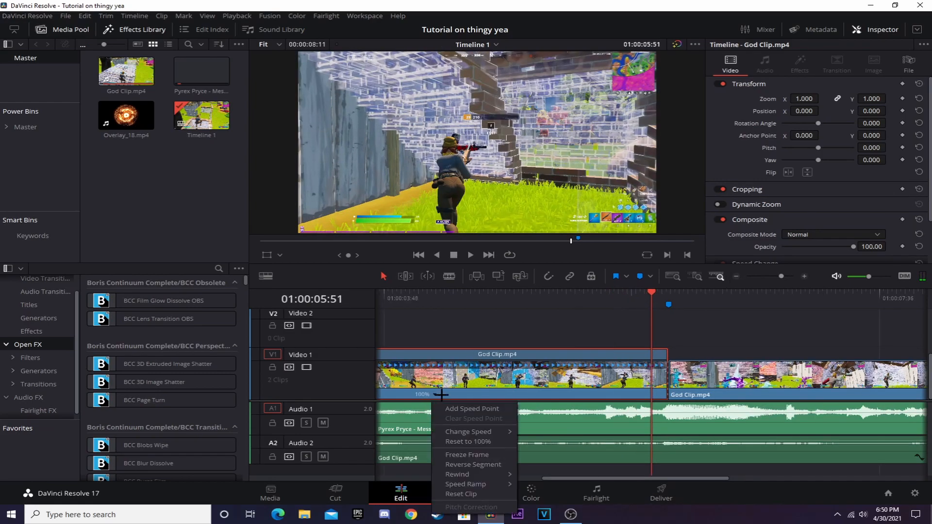
click(469, 411)
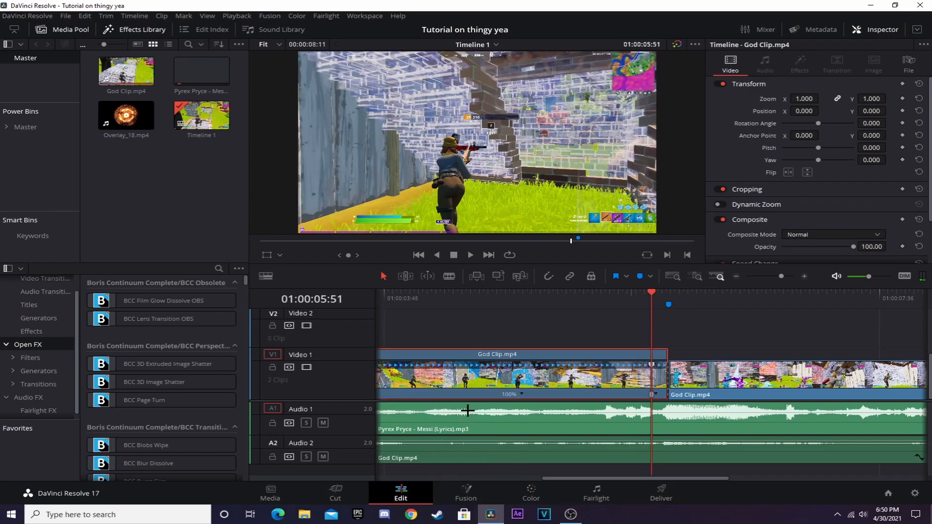
Speed up the short segment between the speed point and the end of the first clip
click(656, 394)
mouse_move(676, 430)
click(759, 498)
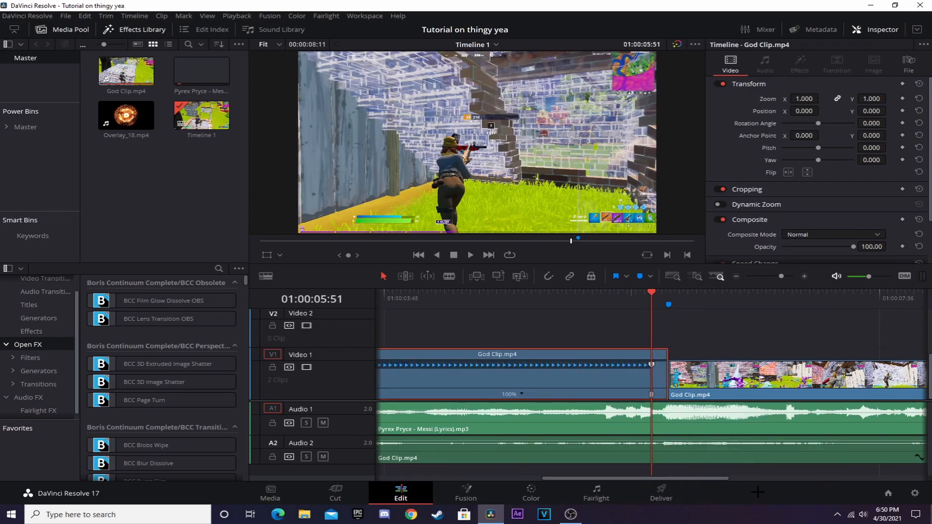
Trim the beginning of the first clip and slide the clip forward until it meets the second clip at the 01:00:05:59 marker
click(736, 277)
drag(424, 381, 509, 381)
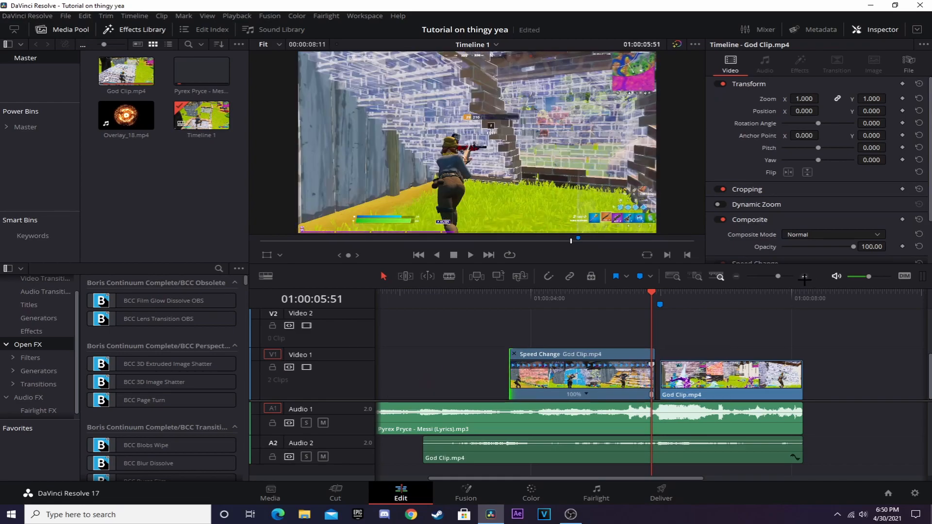
click(805, 276)
drag(617, 376, 633, 373)
click(687, 292)
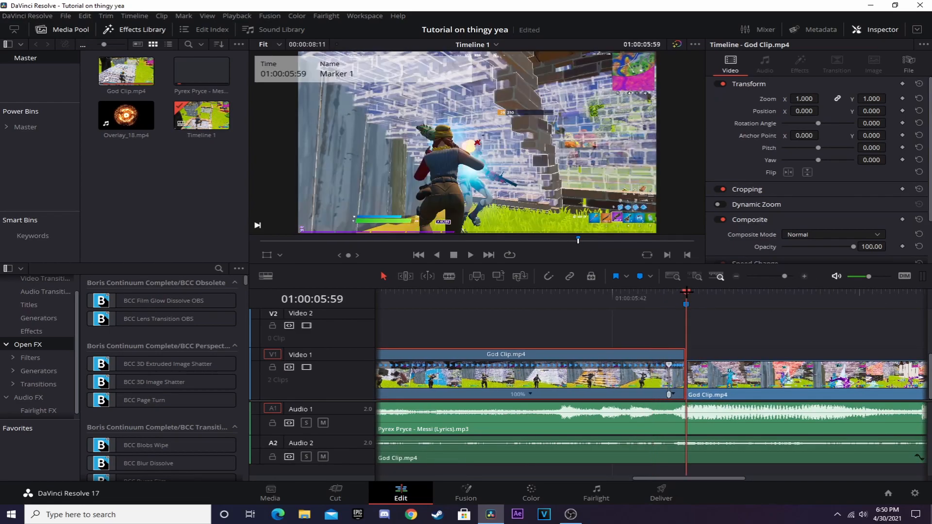
Add a second timeline marker at 01:00:04:19, on the earlier beat of the song
click(736, 277)
drag(428, 294, 393, 294)
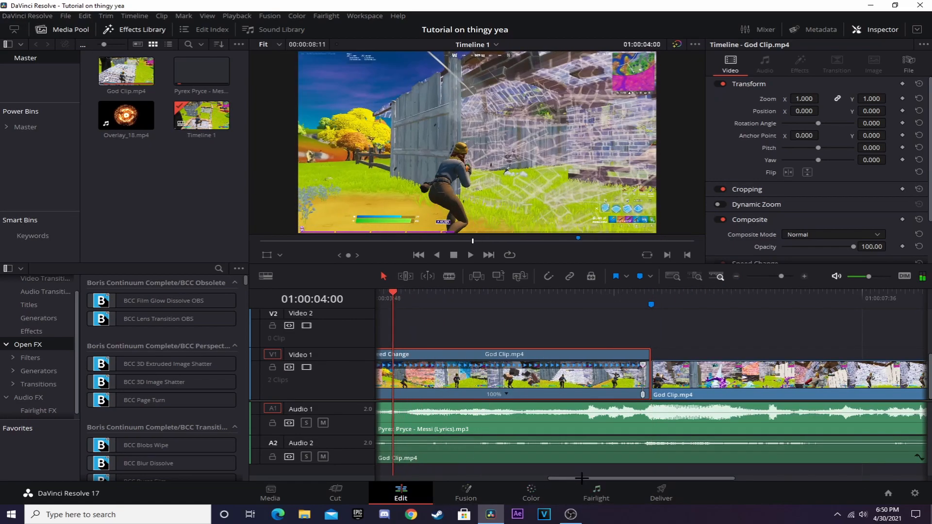
drag(581, 478, 577, 479)
drag(408, 295, 449, 307)
click(523, 324)
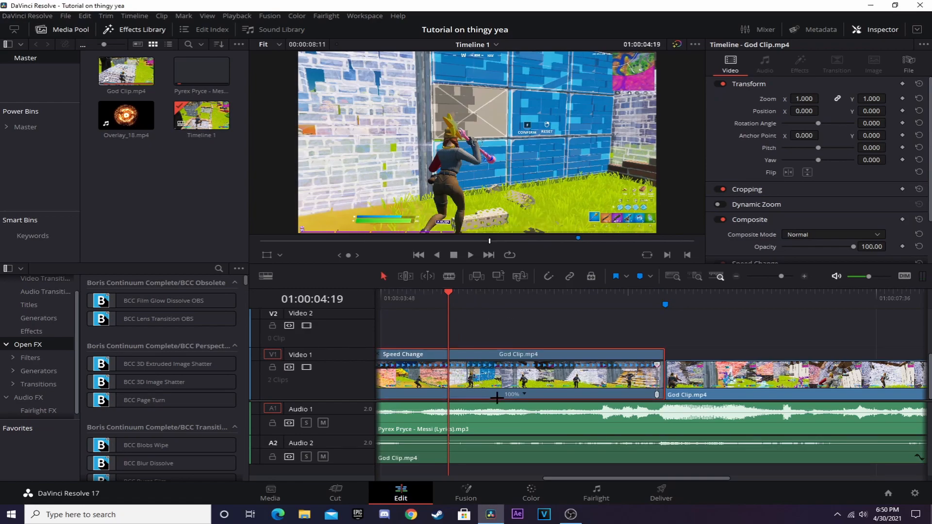
key(m)
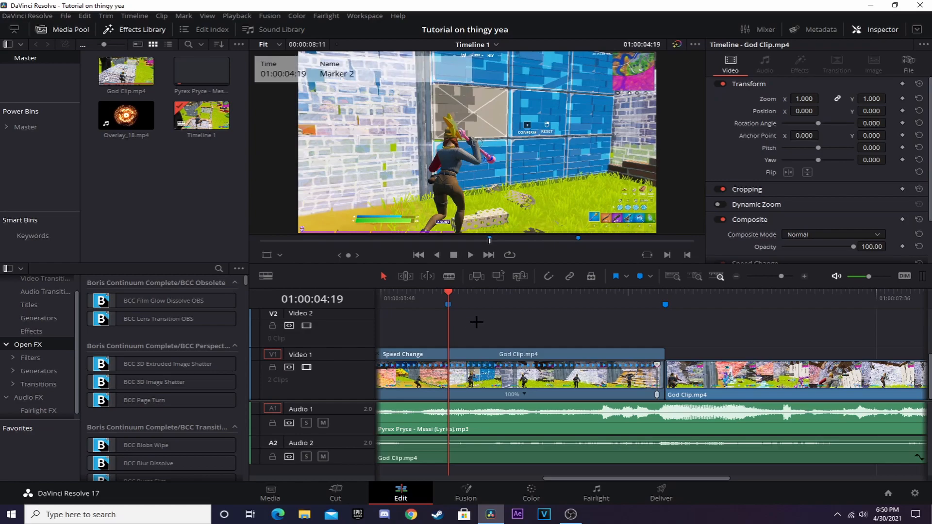
Play through the first clip and add another speed point shortly before its existing one
click(736, 277)
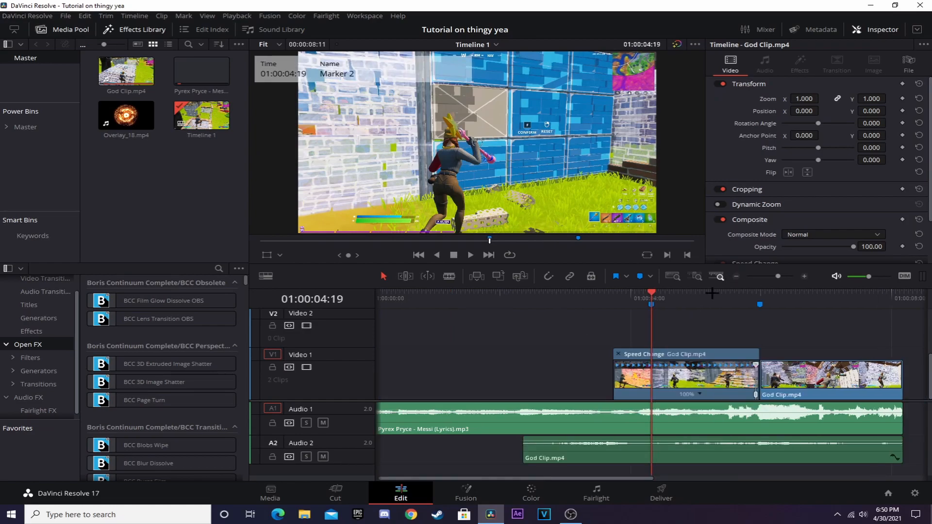
key(space)
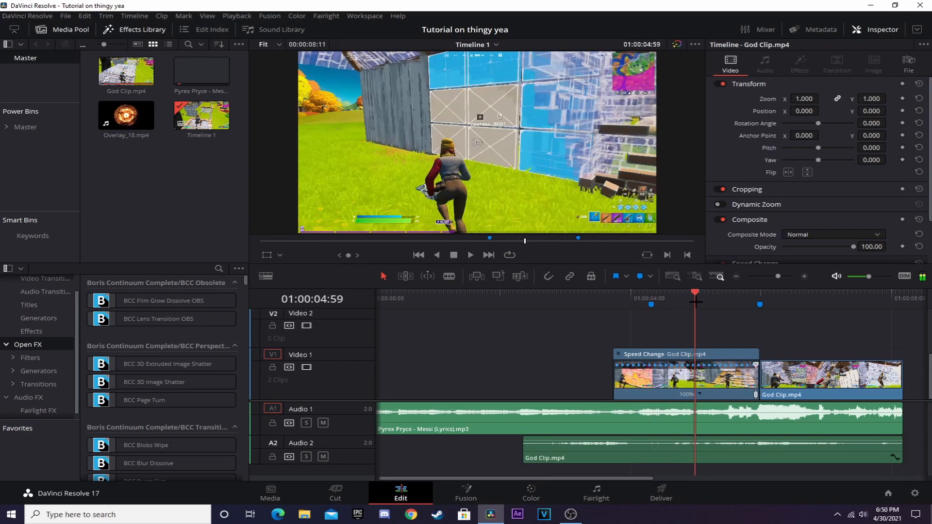
click(805, 276)
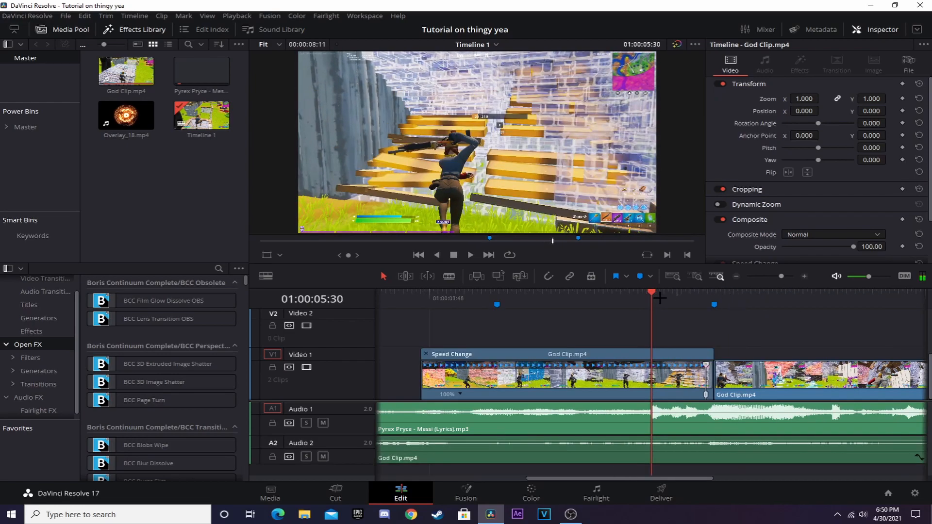
click(461, 394)
click(494, 407)
Move the first clip so its new speed point sits on the 01:00:04:19 marker, and stretch the segment after it to 18% speed, closing the gap
drag(566, 371, 388, 371)
click(497, 304)
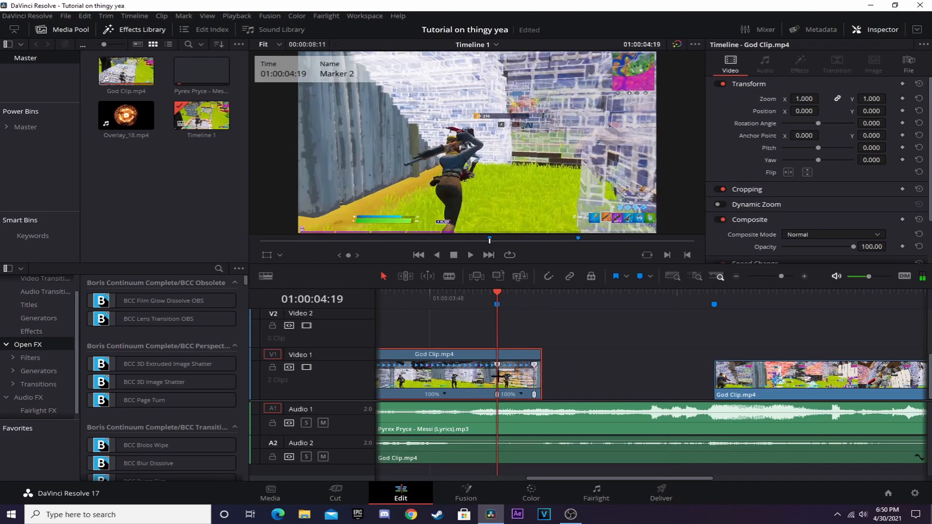
drag(534, 363, 706, 360)
drag(717, 293, 645, 294)
Set the first clip's retime process to Optical Flow and play back the slowed section
scroll(809, 242, down, 2)
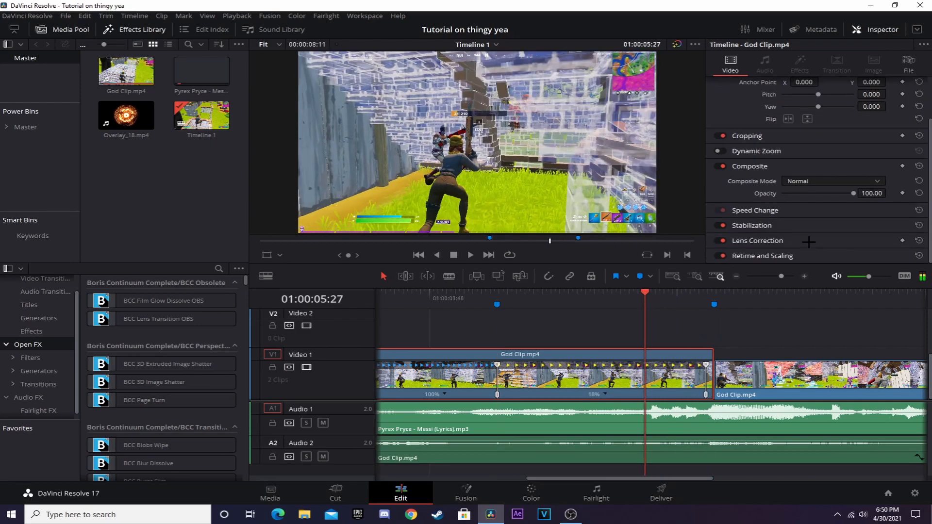
click(789, 256)
click(841, 218)
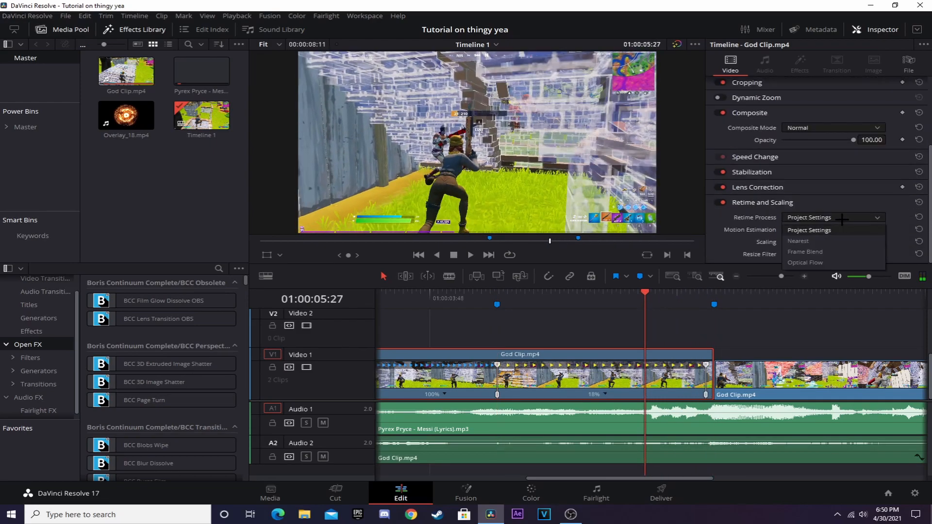
click(828, 265)
click(738, 276)
click(556, 299)
key(space)
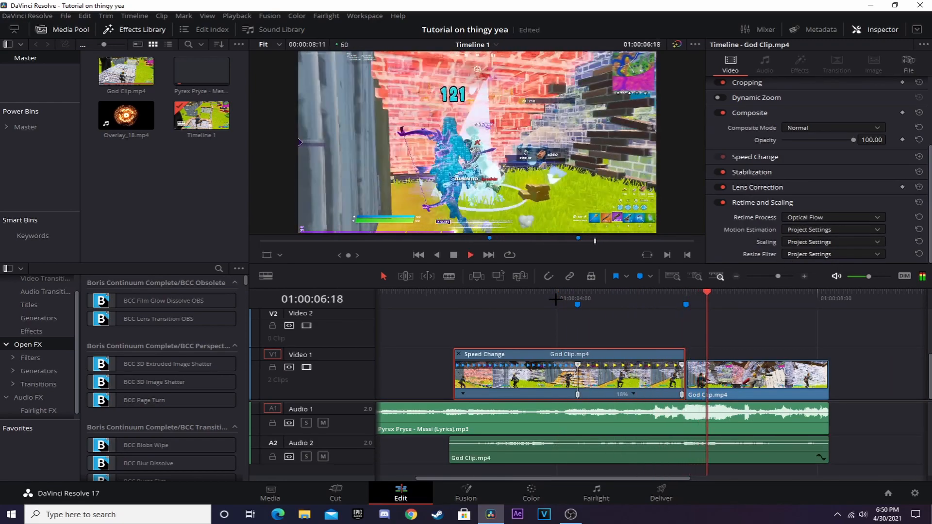
key(space)
Turn on retime controls for the second clip and add a speed point to it at 01:00:06:06
right_click(742, 371)
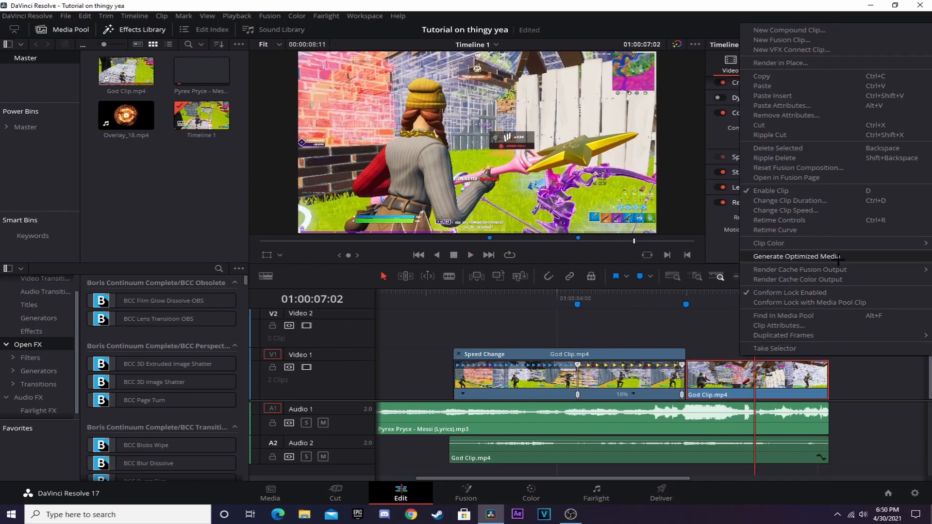
click(808, 220)
click(687, 296)
click(804, 276)
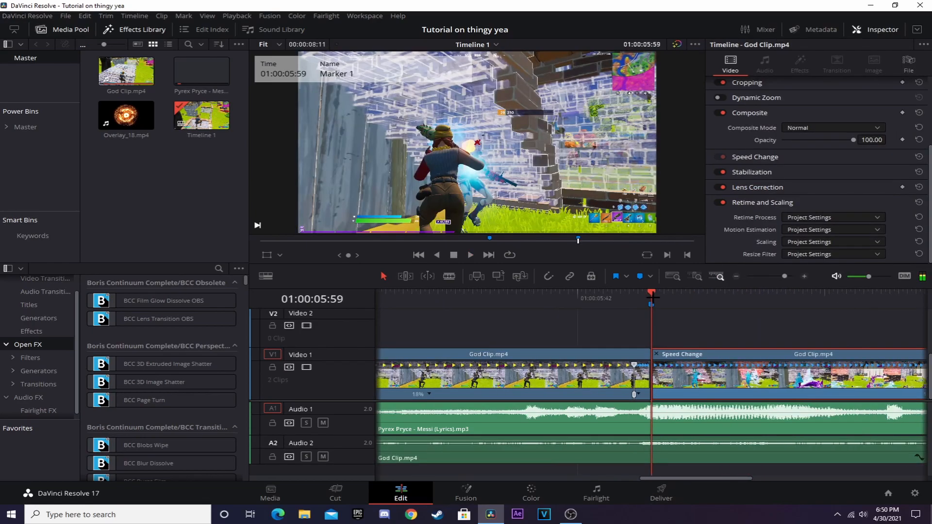
key(space)
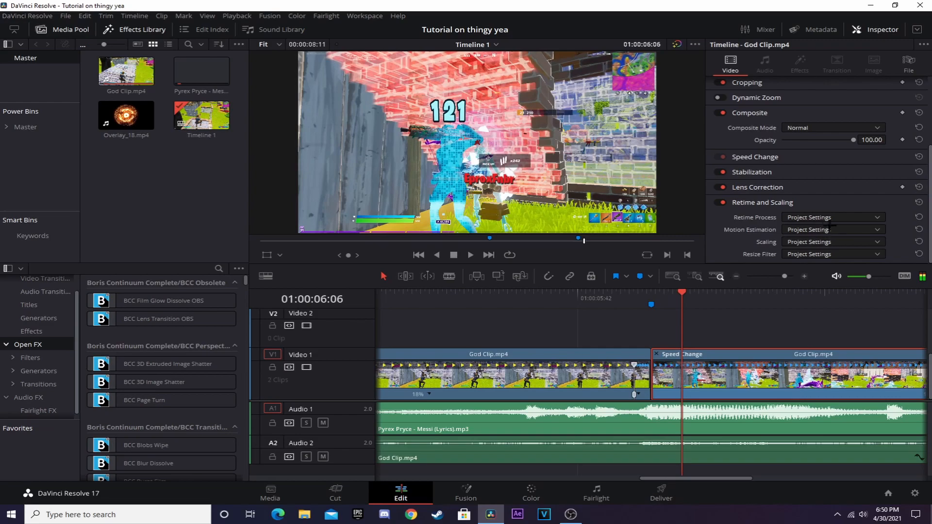
click(736, 277)
click(792, 394)
click(814, 408)
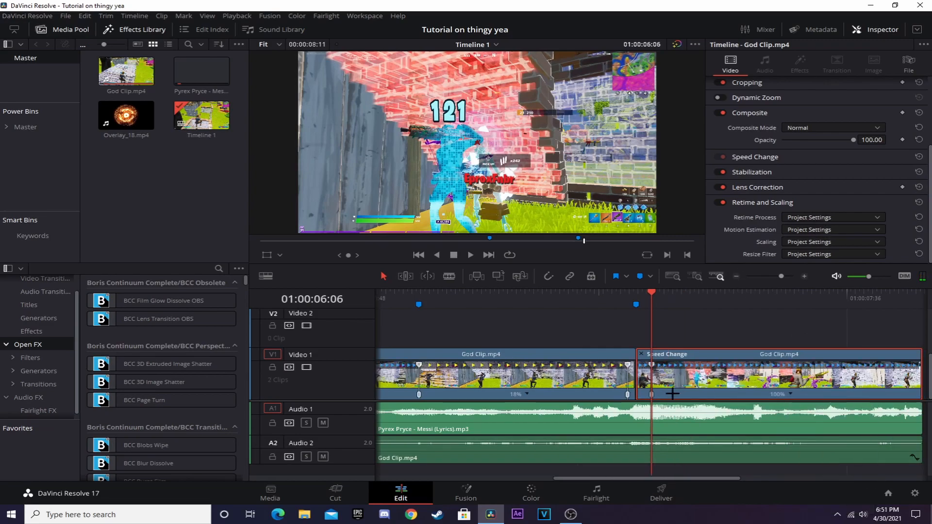
Speed up the short opening segment of the second clip, before its speed point
click(805, 276)
click(641, 394)
mouse_move(666, 433)
click(753, 495)
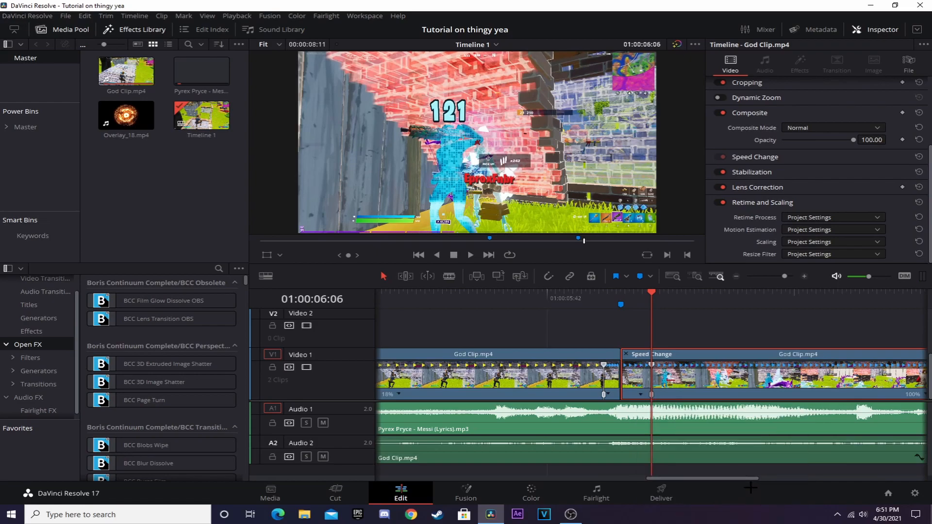
Add a speed point to the second clip at 01:00:06:53 and stretch the segment before it to 30% speed
click(736, 277)
key(space)
key(space)
click(786, 394)
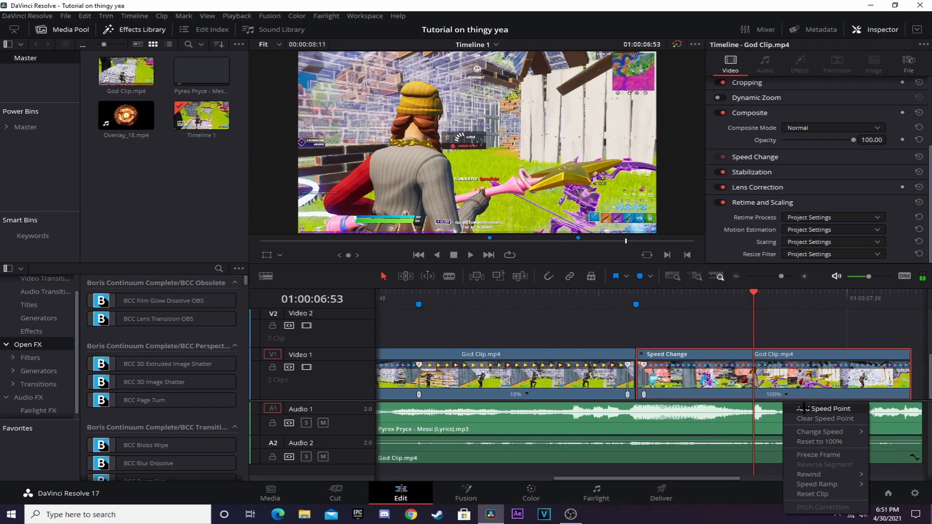
click(809, 409)
drag(754, 365, 904, 365)
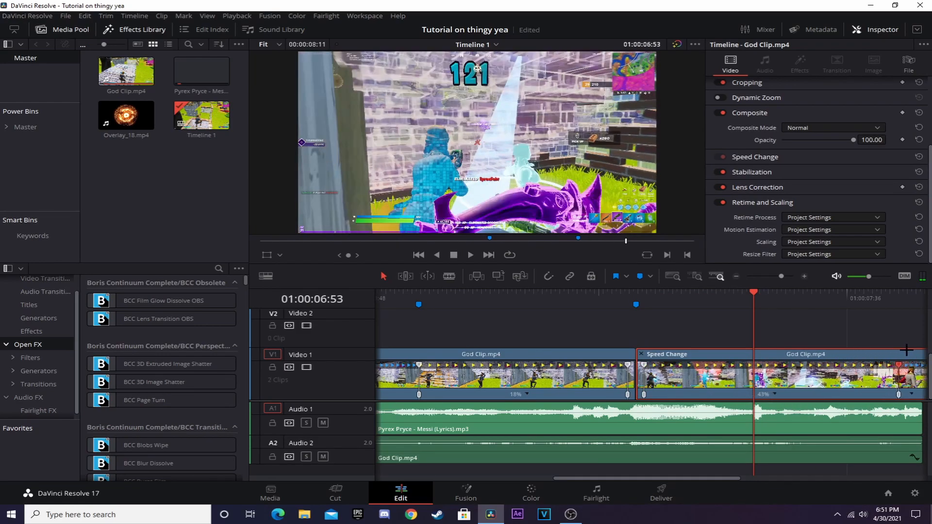
click(736, 277)
drag(729, 362, 777, 359)
Set the second clip's retime process to Optical Flow and play back the transition between the two clips
click(818, 218)
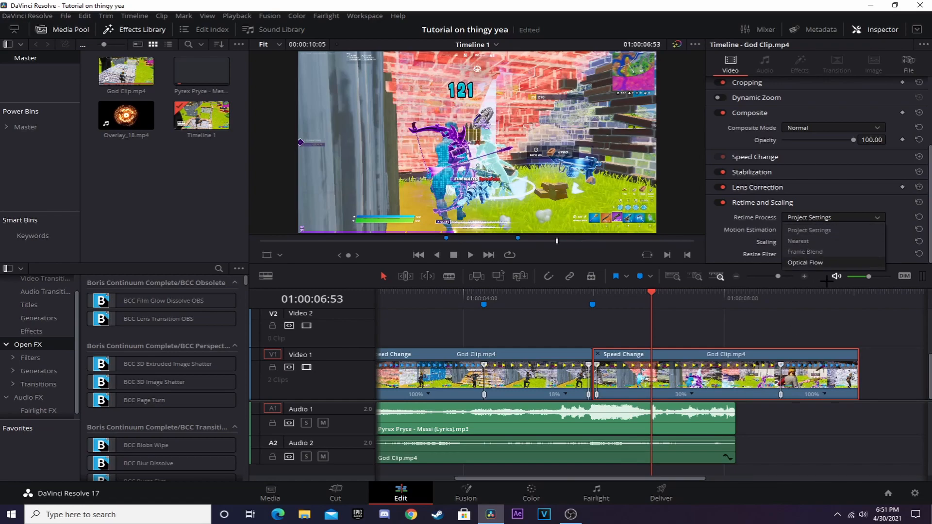
click(821, 262)
click(578, 295)
key(space)
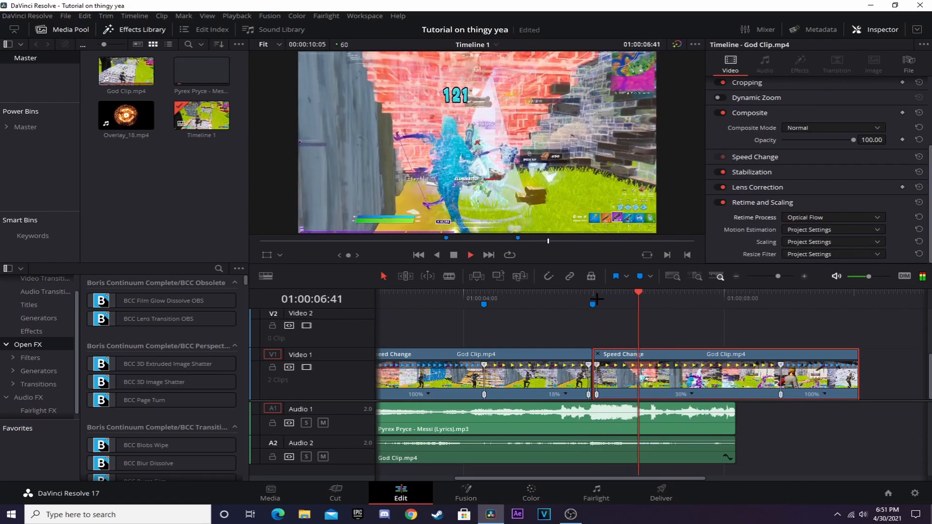
key(space)
Shorten the second clip's slowed segment to 34% speed and play back the result
drag(781, 365, 756, 364)
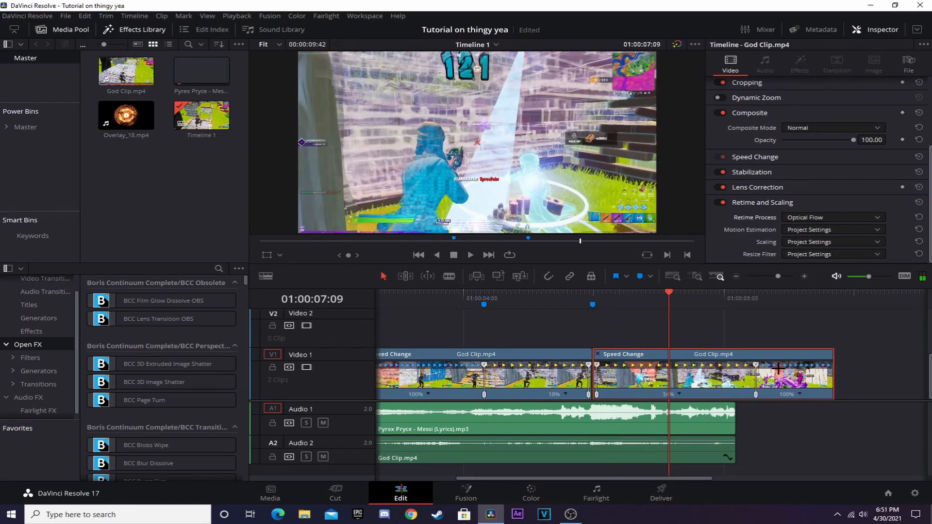
click(554, 297)
key(space)
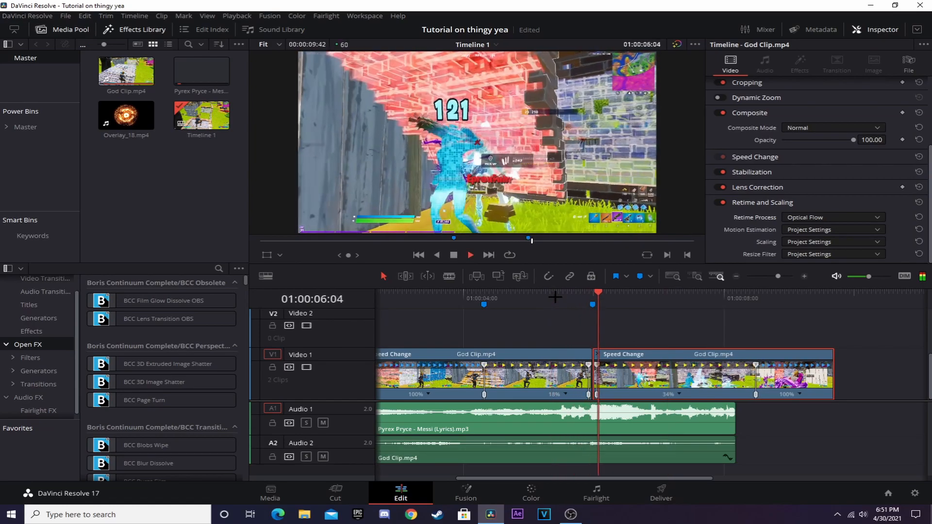
key(space)
Shorten the second clip's slowed segment further to 45% speed and play it back from before the cut
drag(756, 365, 719, 365)
click(569, 294)
key(space)
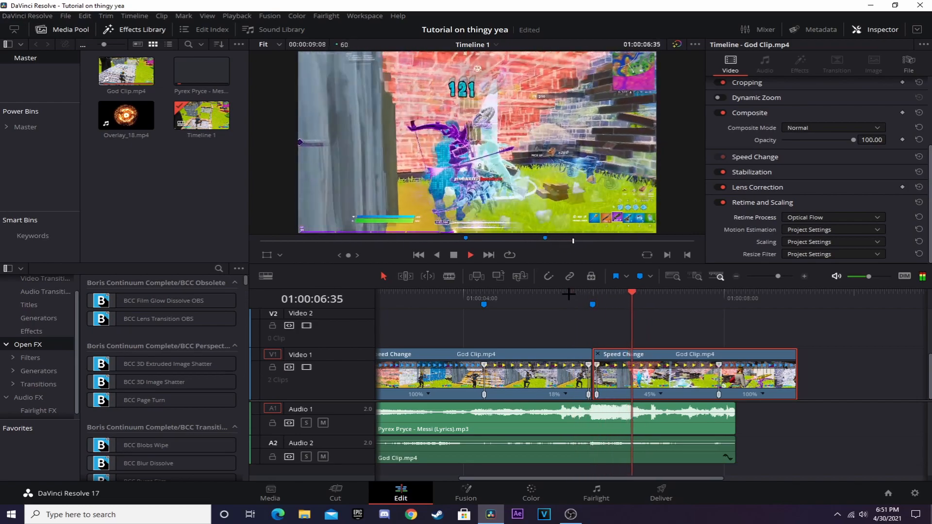
Stretch the second clip's slowed segment to 42% speed and extend it past the end of the song
key(space)
drag(719, 364, 729, 365)
drag(643, 293, 588, 286)
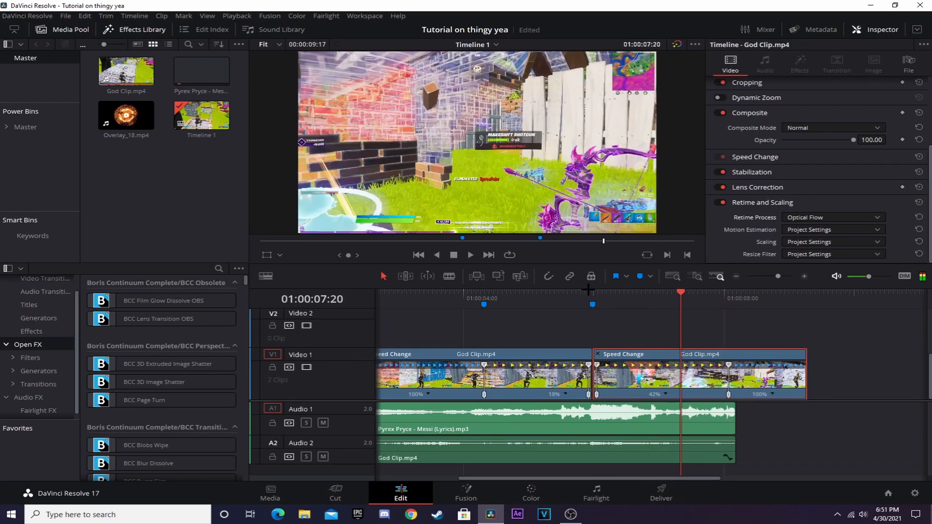
drag(729, 394, 800, 394)
Enable snapping, split the second clip at the end of the song and delete the excess after the cut
click(549, 276)
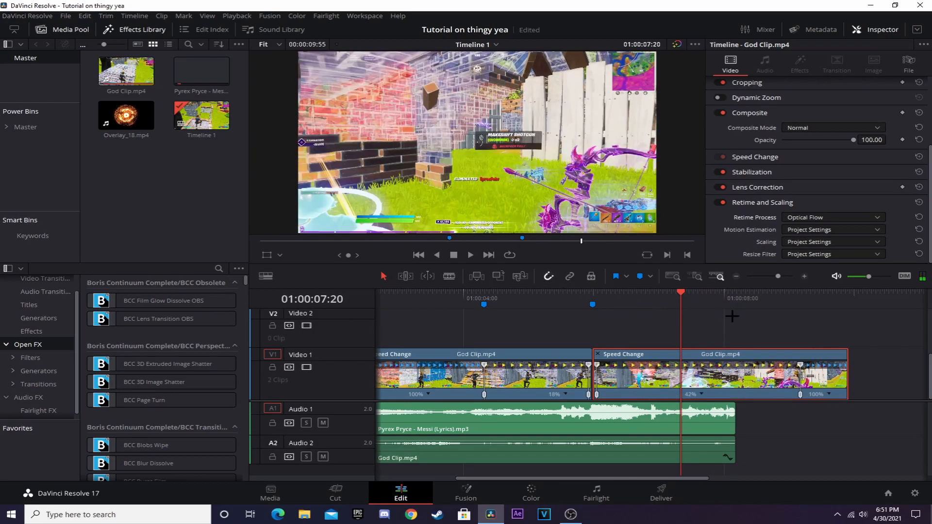
click(734, 293)
key(ctrl+b)
click(762, 359)
key(BackSpace)
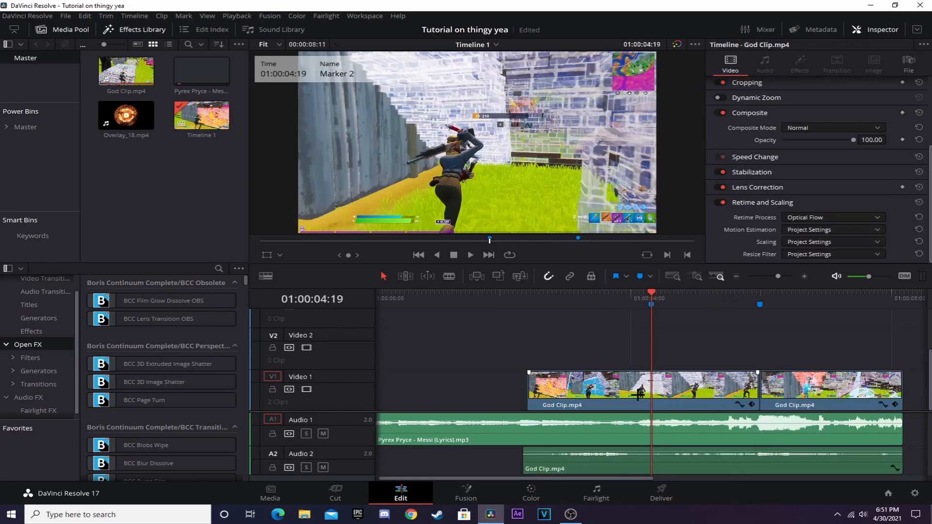
Open the first clip's retime curve and display Retime Speed instead of Retime Frame
right_click(641, 392)
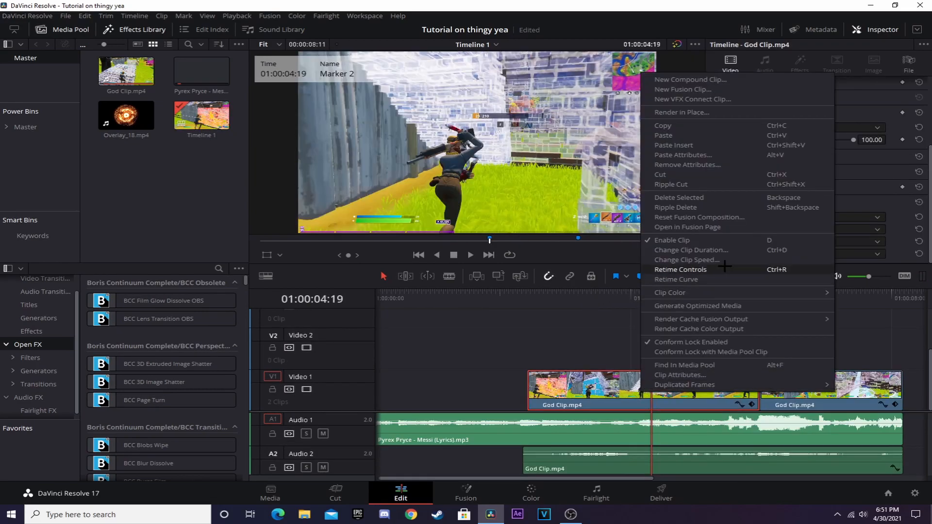
click(711, 279)
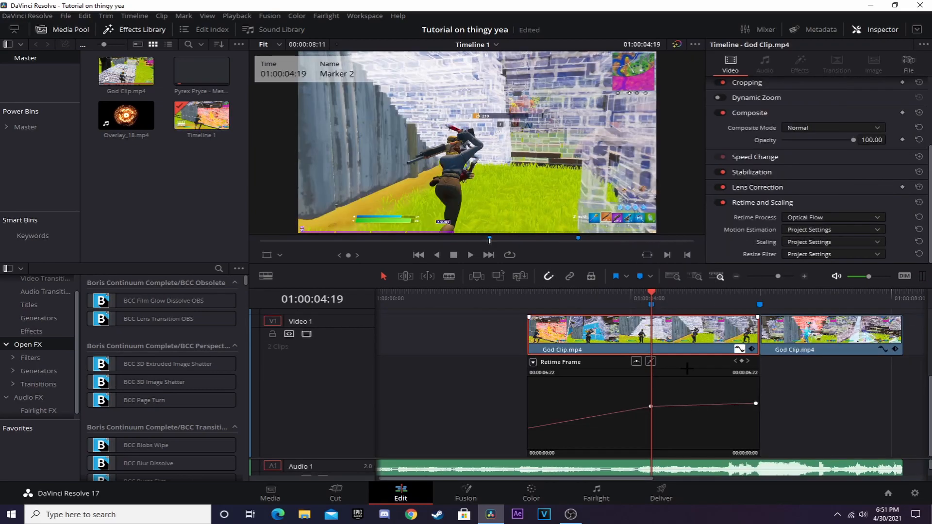
click(533, 362)
click(543, 501)
click(539, 514)
click(667, 427)
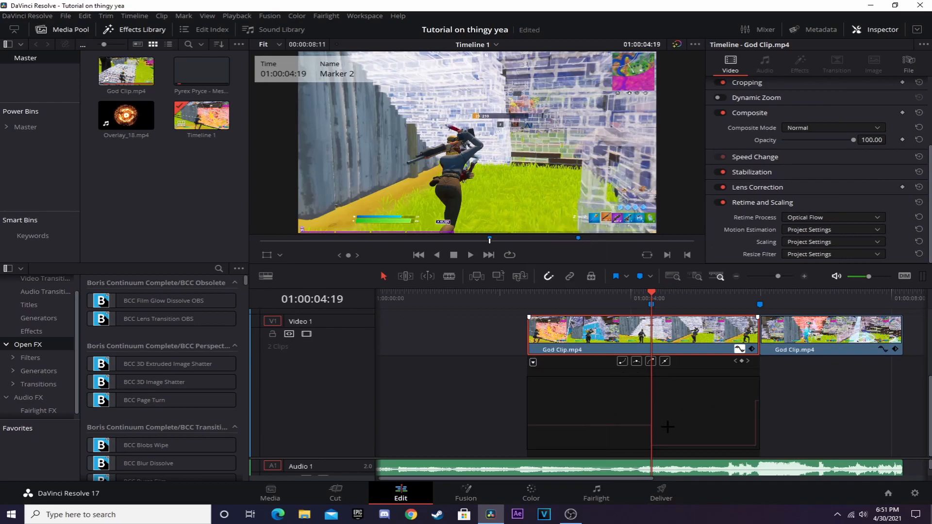
Smooth the speed point at the first marker into an ease on the Retime Speed curve and shorten its handles
click(727, 297)
click(805, 276)
click(565, 446)
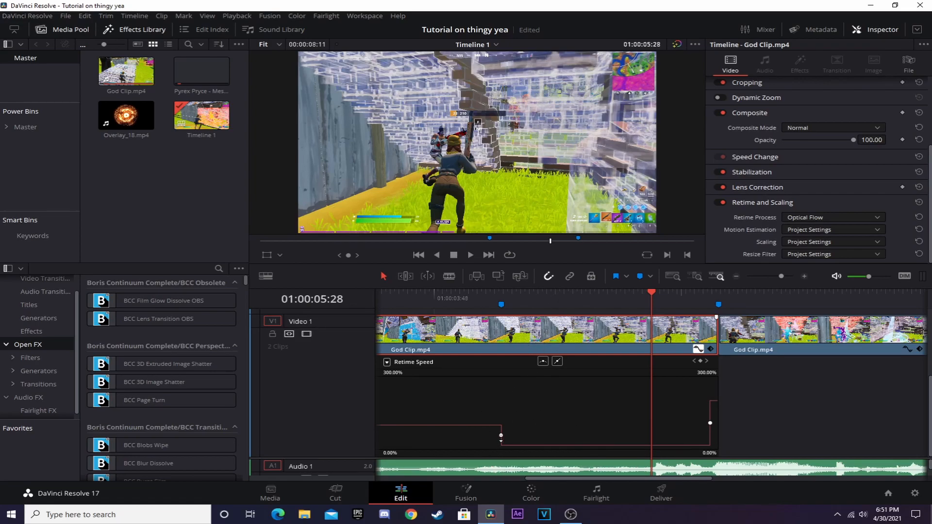
click(501, 435)
click(542, 362)
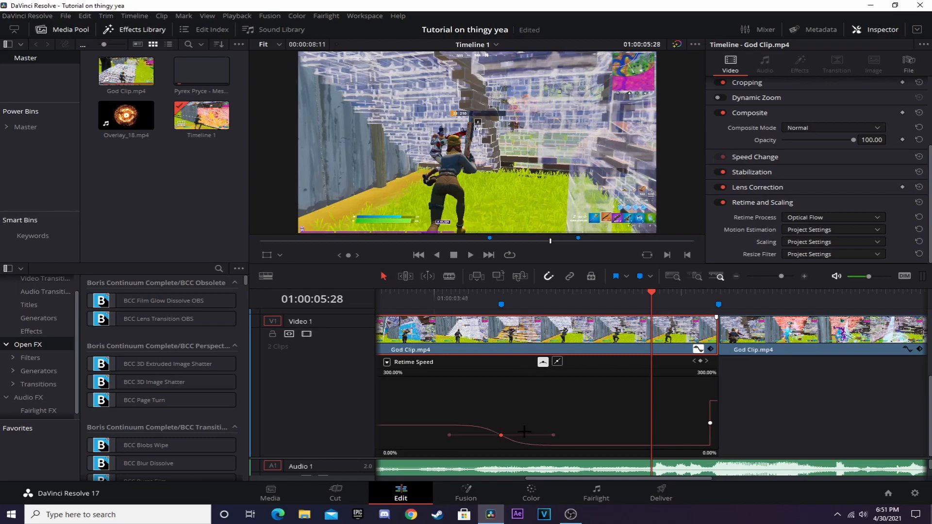
drag(554, 436, 540, 436)
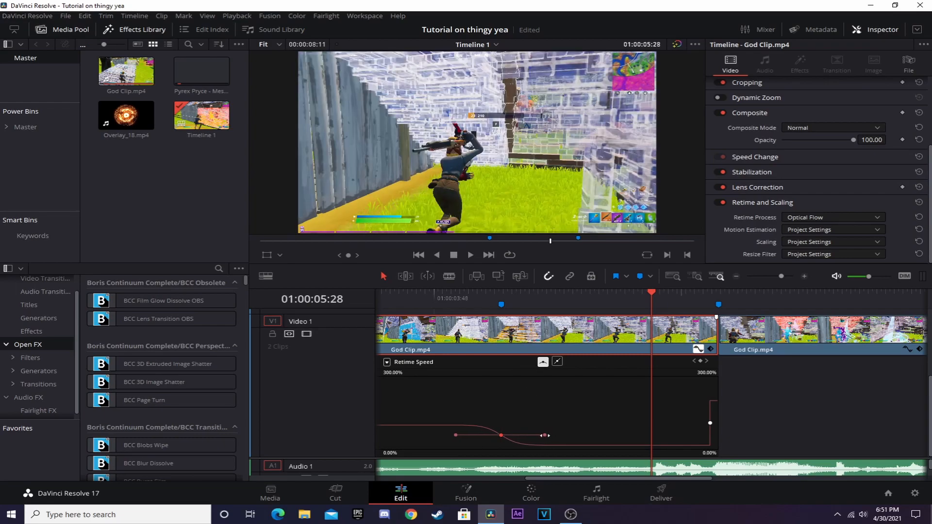
Smooth the speed point near the first clip's end with short handles, then play back the ramp and close the curve
click(711, 423)
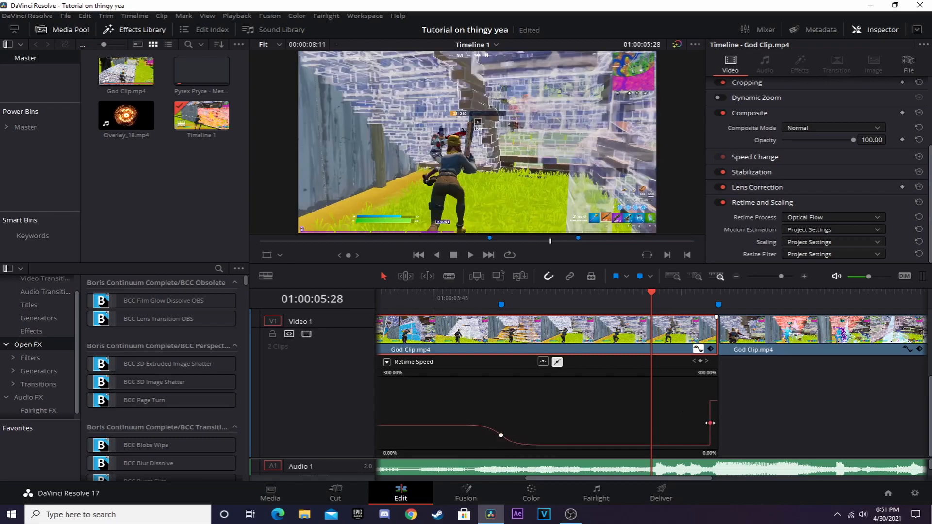
click(543, 362)
drag(673, 422, 692, 421)
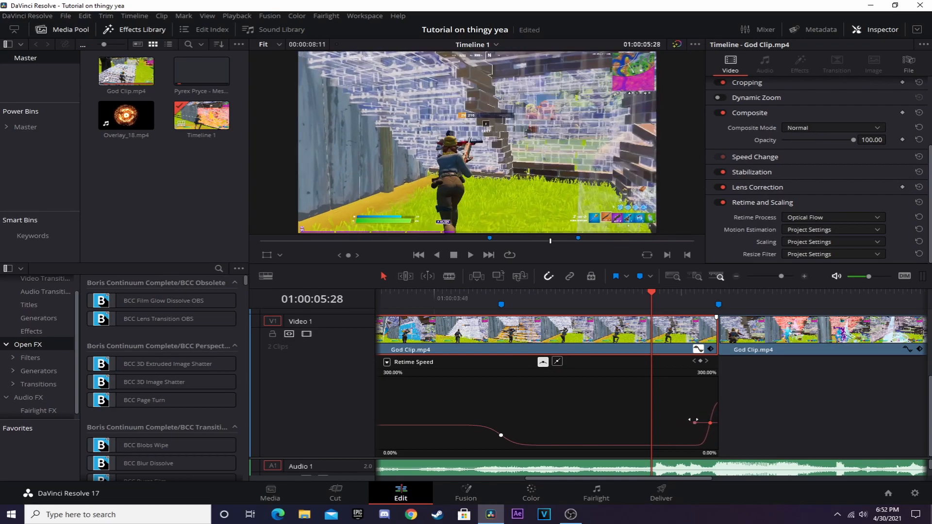
click(462, 302)
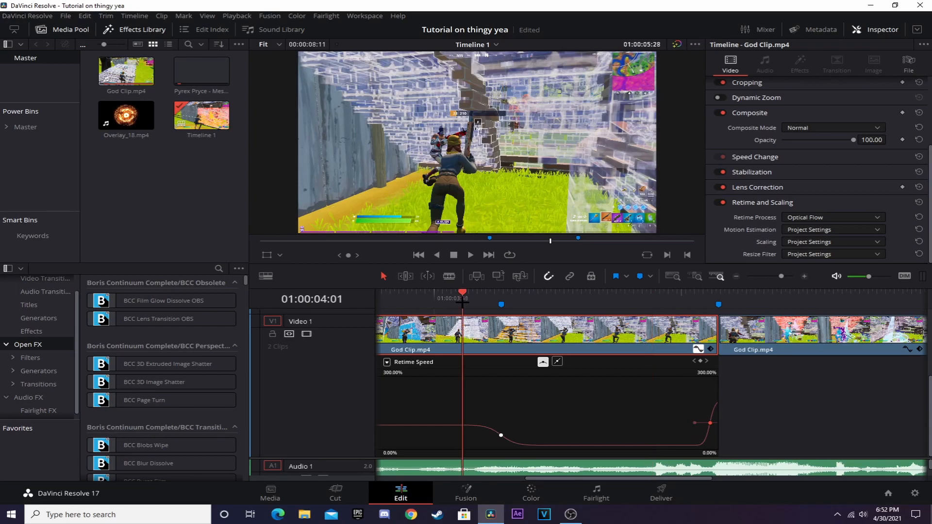
key(space)
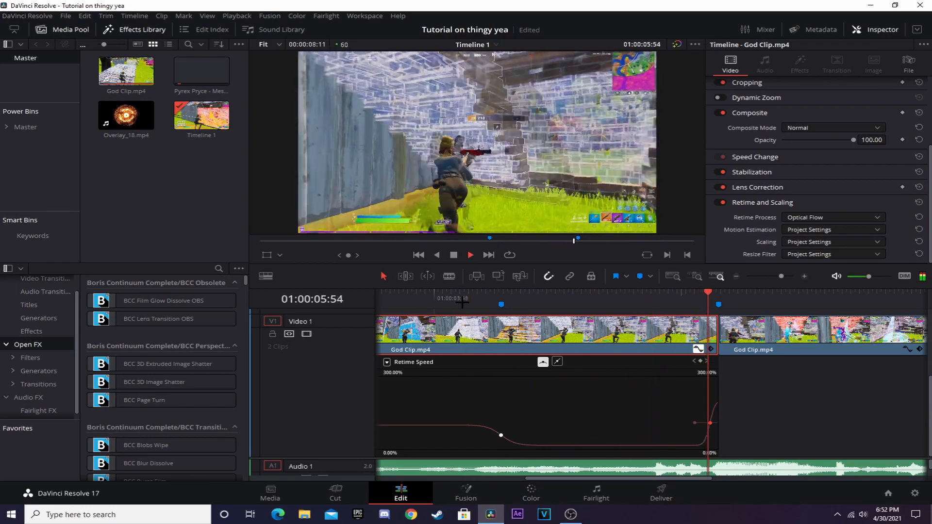
right_click(596, 330)
click(664, 217)
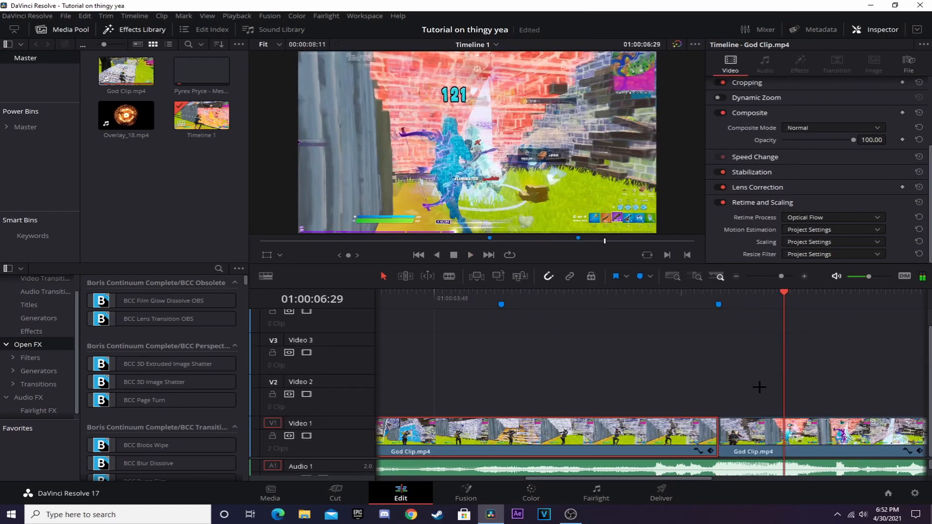
Add an adjustment clip on Video 2 starting at the first marker and trim its end to the second marker
key(ctrl+minus)
click(31, 331)
drag(145, 301, 511, 389)
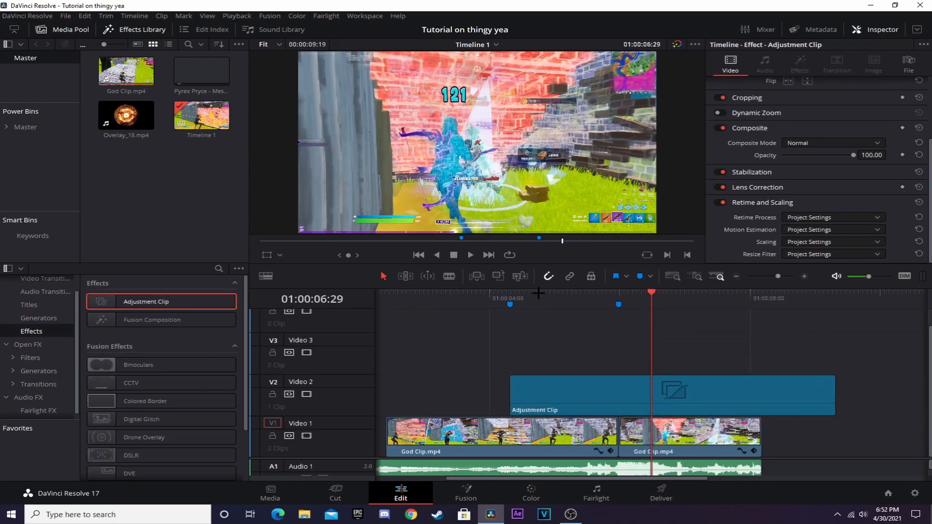
click(619, 294)
key(ctrl+b)
click(676, 381)
key(Delete)
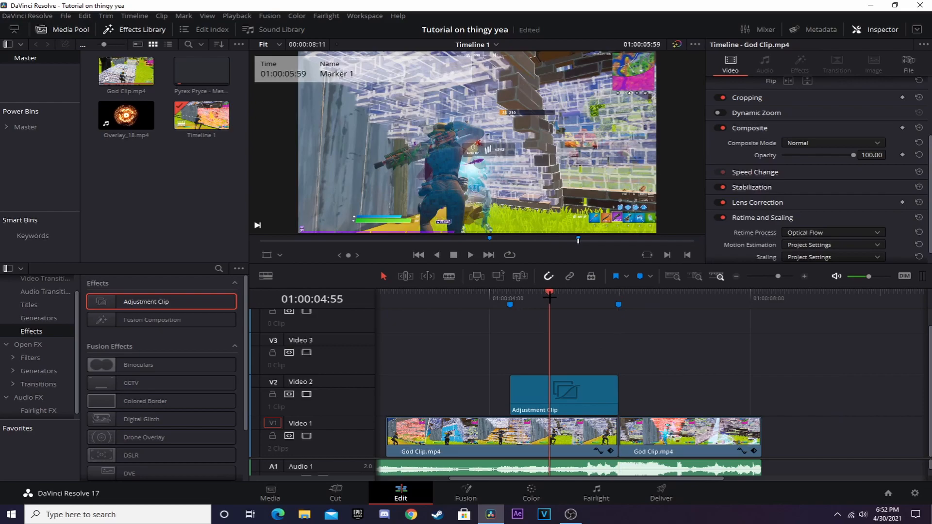
Open the adjustment clip for color grading at 01:00:04:55 and add a layer node below node 01
click(550, 294)
click(585, 389)
click(539, 492)
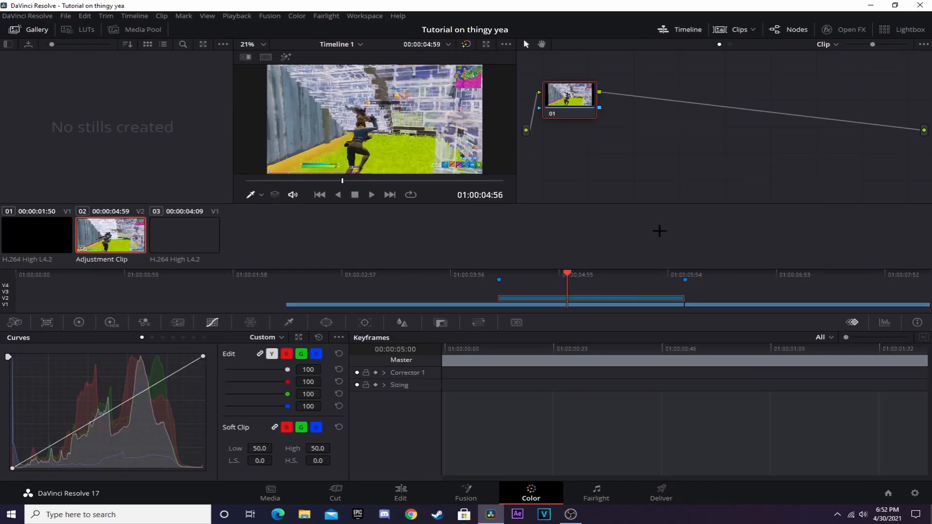
drag(565, 89, 632, 89)
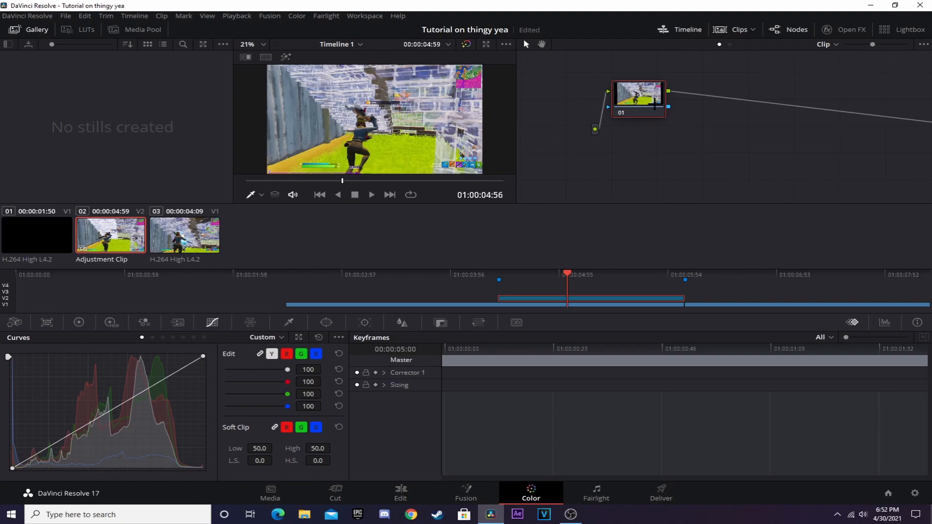
key(alt+l)
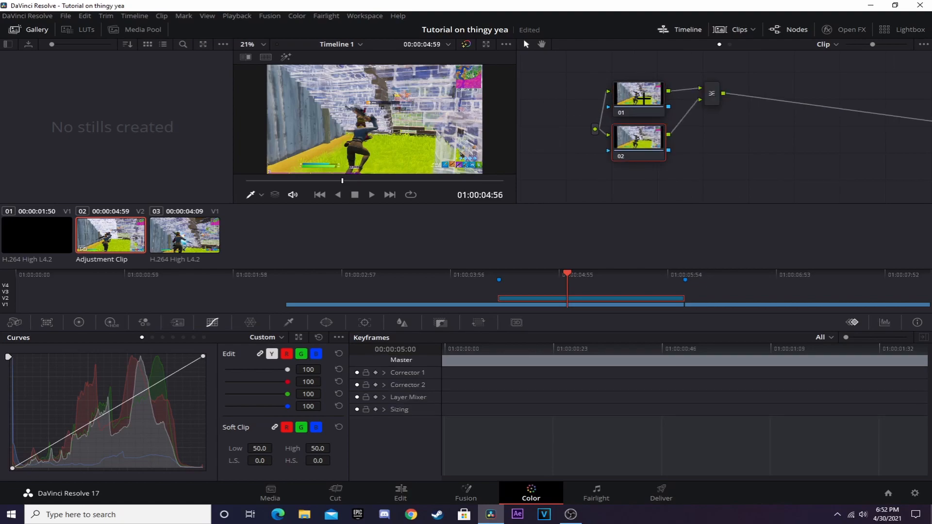
Drain the color from node 01 by setting saturation to 0 and color boost, shadows and highlights to -100
click(641, 100)
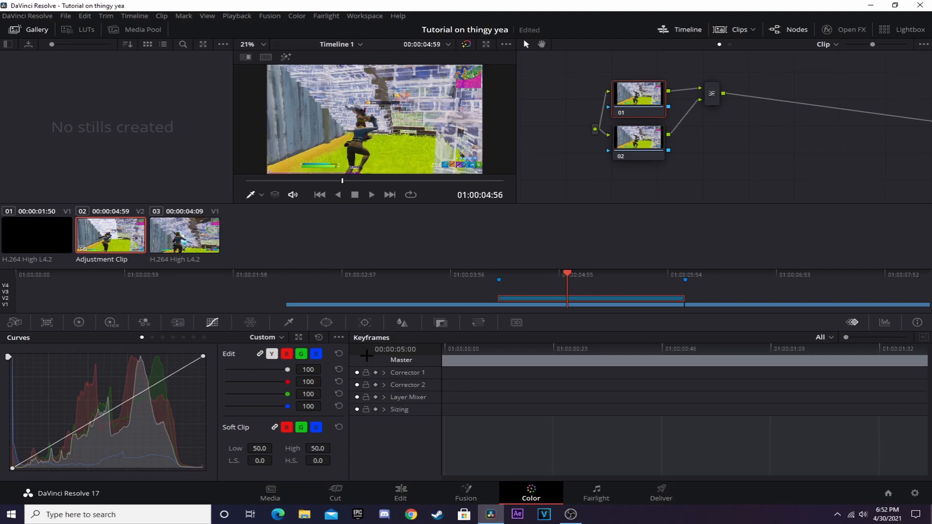
click(78, 323)
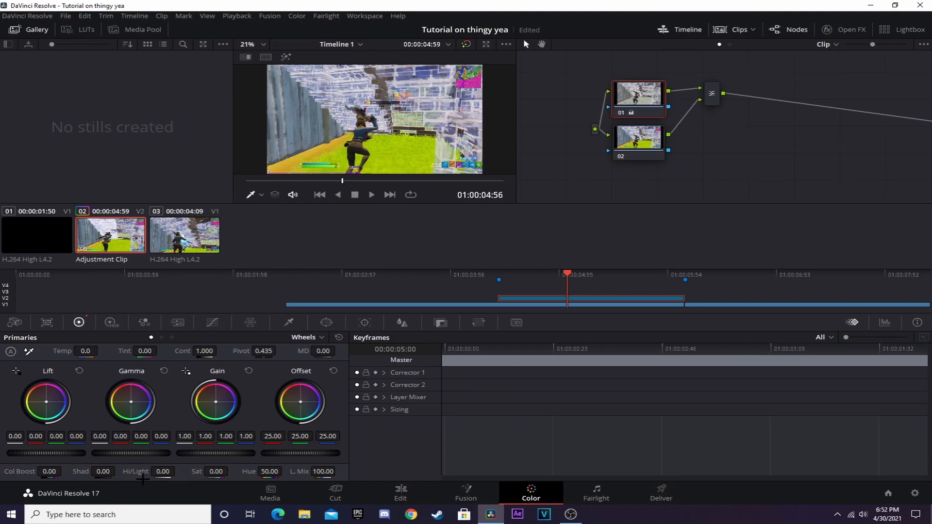
drag(164, 473, 151, 474)
drag(65, 472, 71, 469)
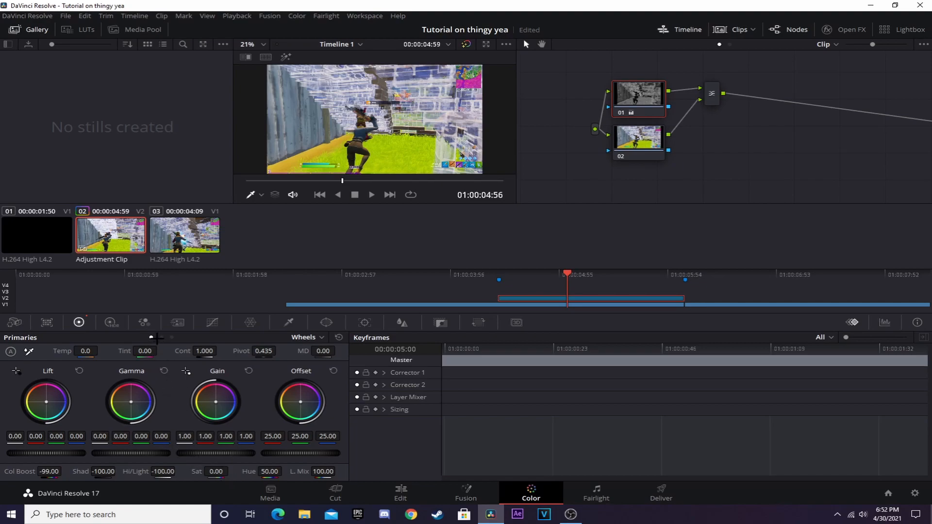
click(164, 337)
click(151, 337)
click(173, 337)
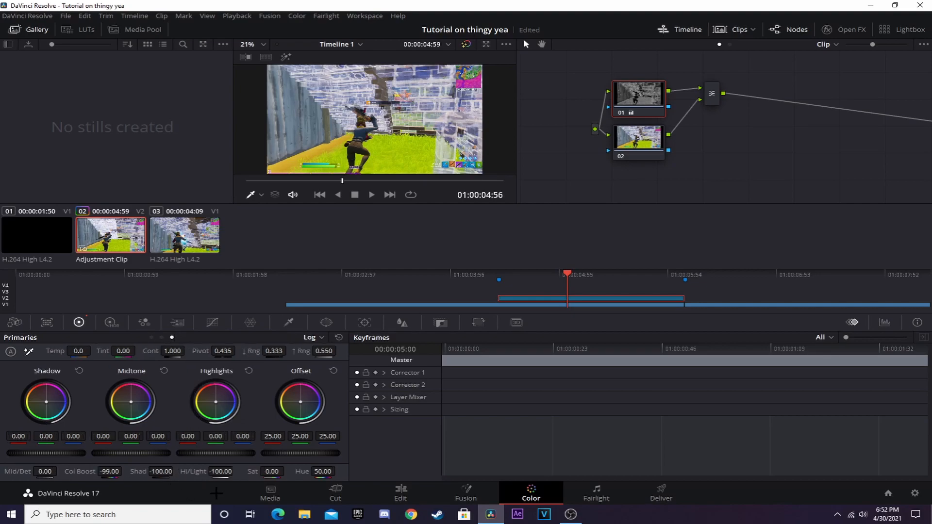
drag(116, 476, 111, 475)
click(152, 338)
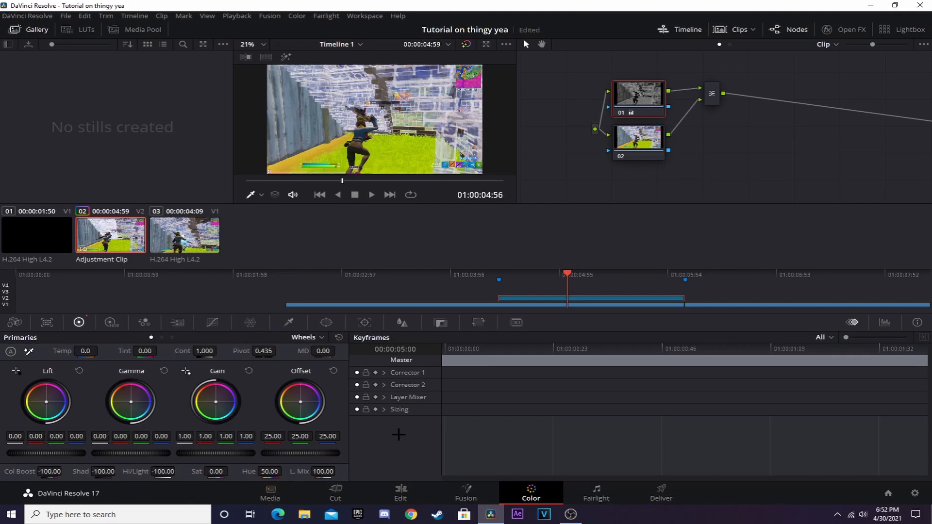
Select node 02 and open the HSL Qualifier for it
click(654, 153)
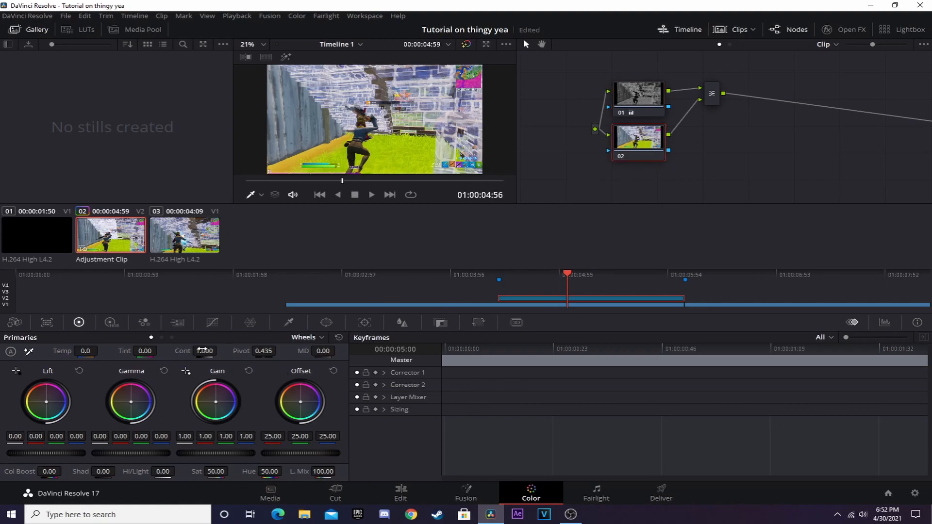
click(288, 323)
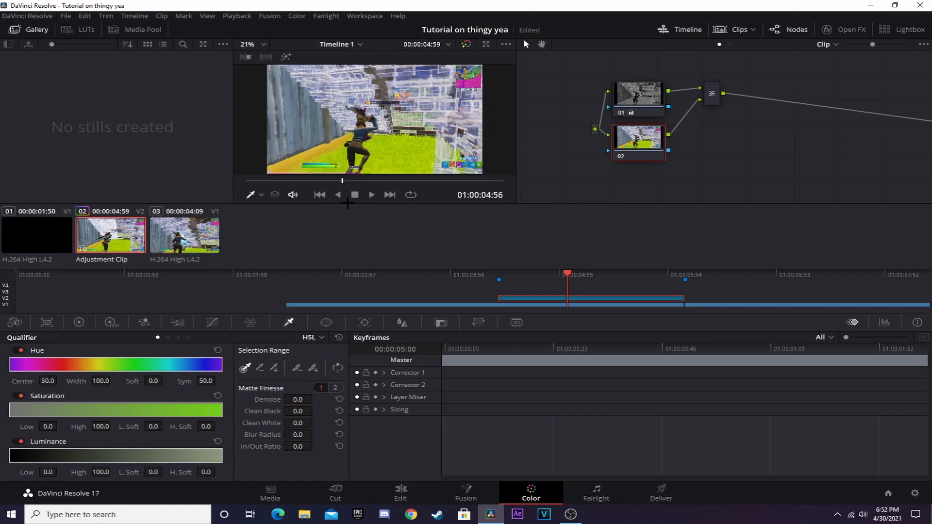
scroll(360, 141, up, 1)
scroll(365, 135, down, 3)
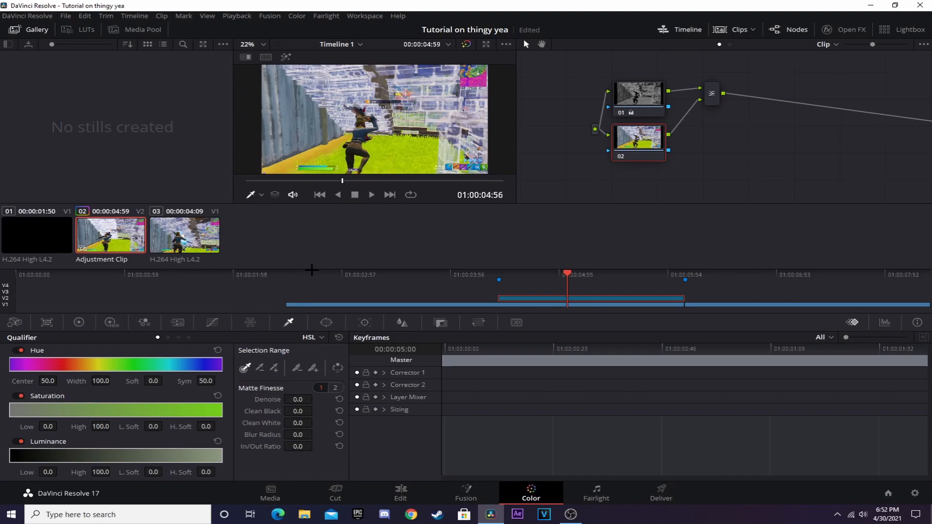
key(ctrl+z)
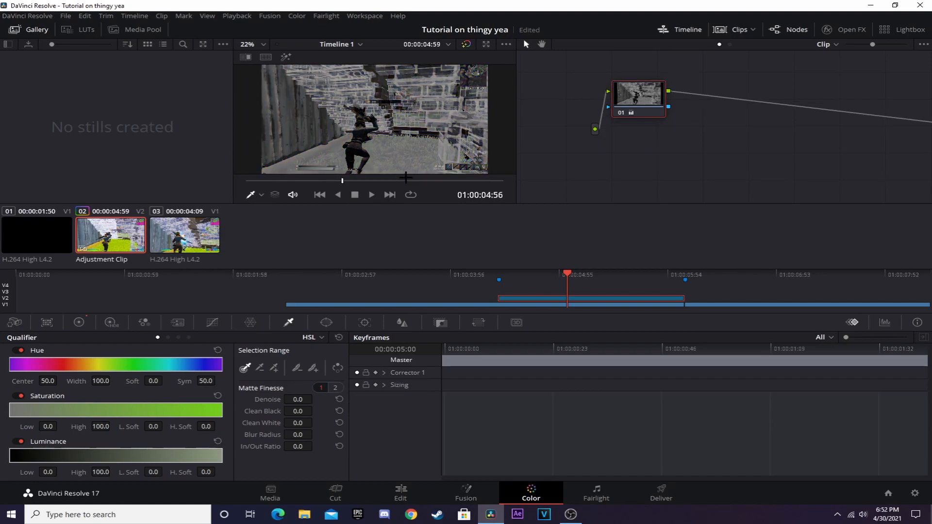
click(85, 16)
click(115, 34)
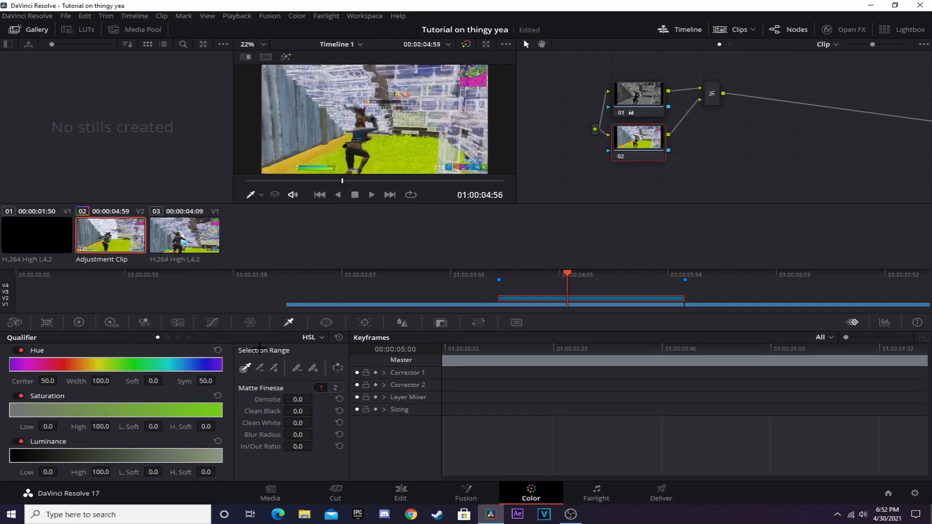
Key the bluish brick builds in node 02 by sampling a brick color and adding further brick shades to the HSL selection
click(406, 83)
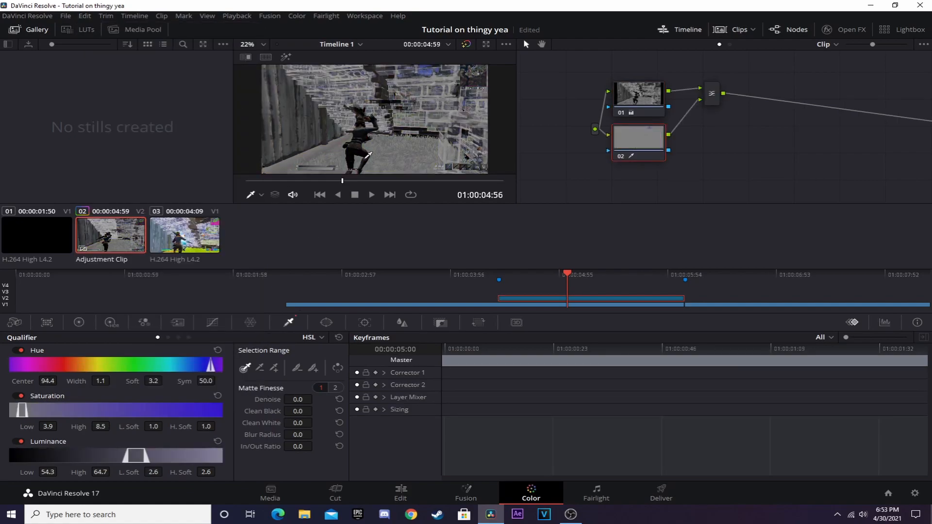
click(274, 368)
click(333, 83)
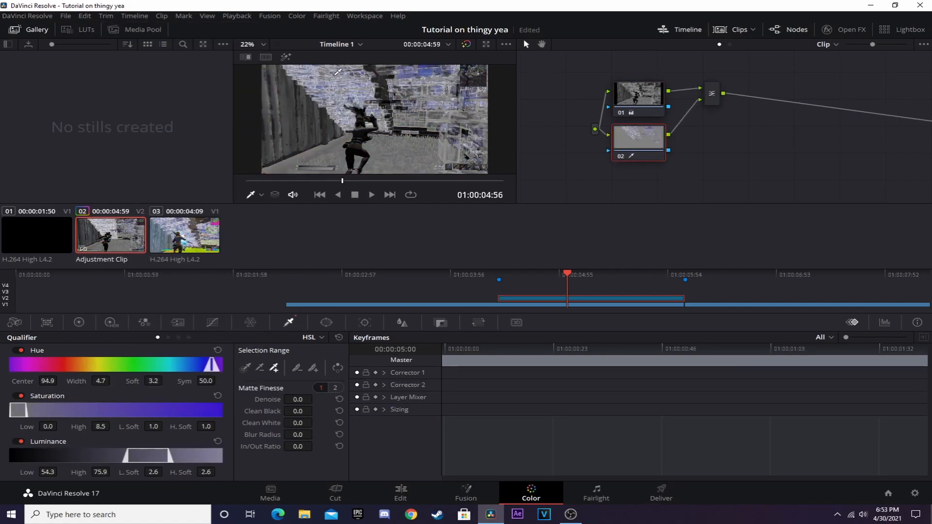
click(336, 97)
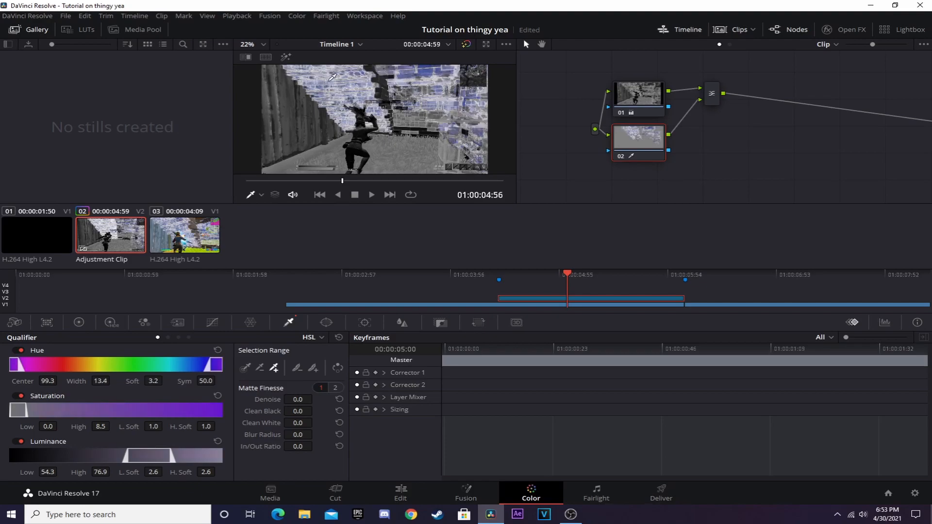
click(245, 367)
click(274, 368)
click(428, 85)
click(426, 86)
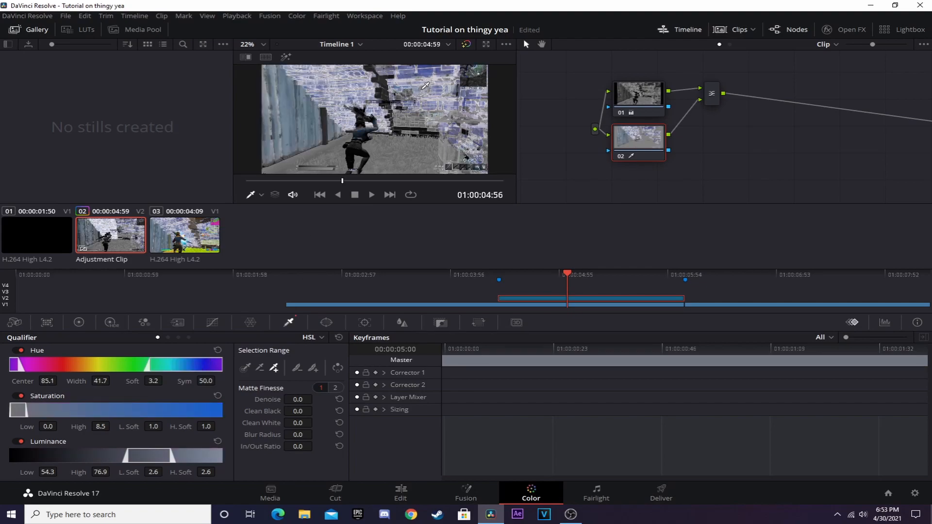
click(453, 110)
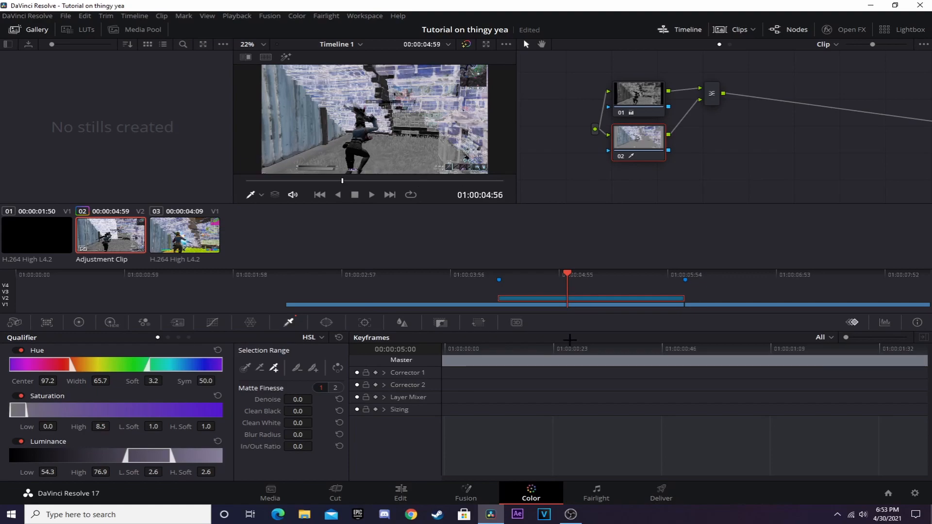
Tint the keyed builds in node 02 green by shifting gamma to about red -0.12, green 0.06 and blue -0.31
click(79, 322)
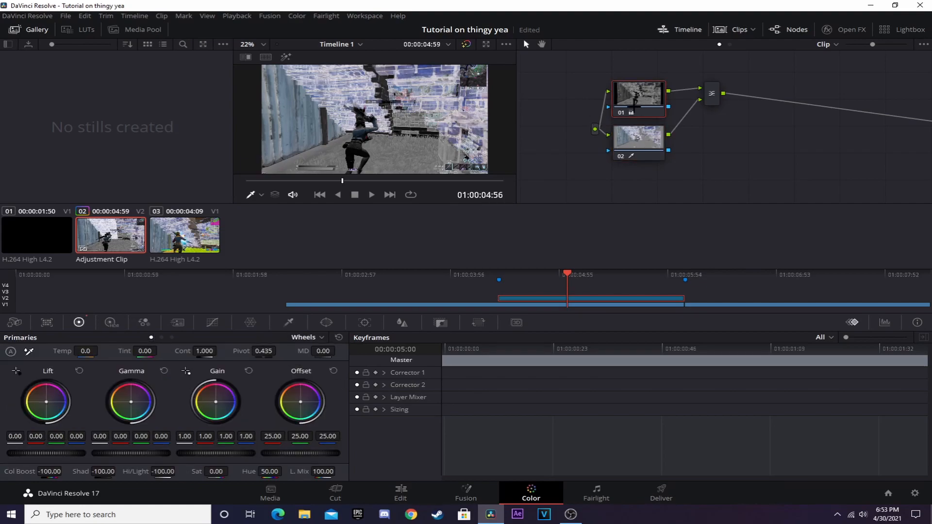
drag(212, 404, 219, 394)
click(249, 371)
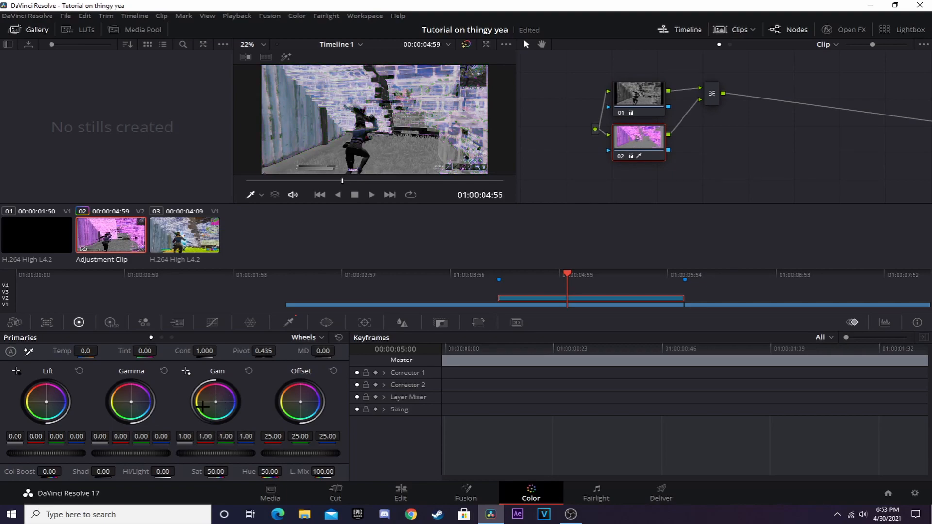
drag(122, 404, 122, 400)
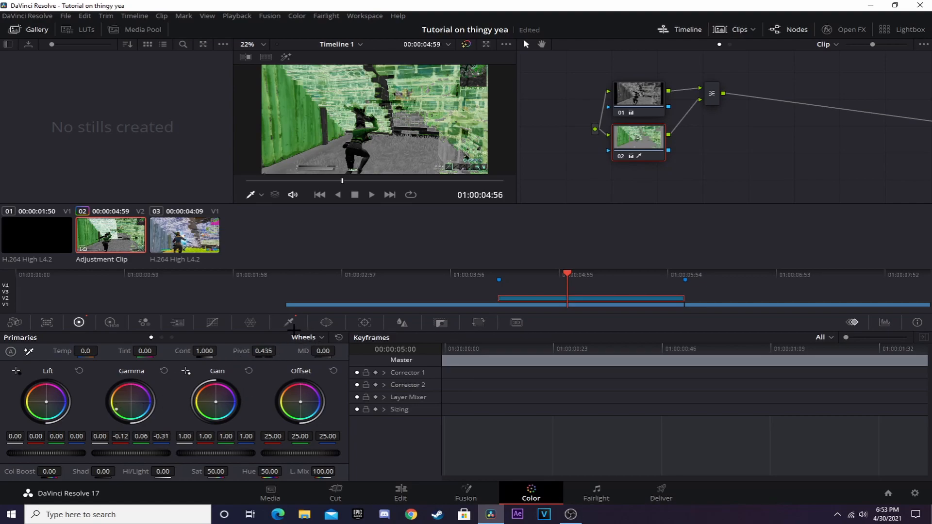
Refine node 02's HSL qualifier matte with Clean Black at 66.2 and Clean White at 100, and inspect the keyed builds
click(288, 322)
scroll(400, 110, up, 6)
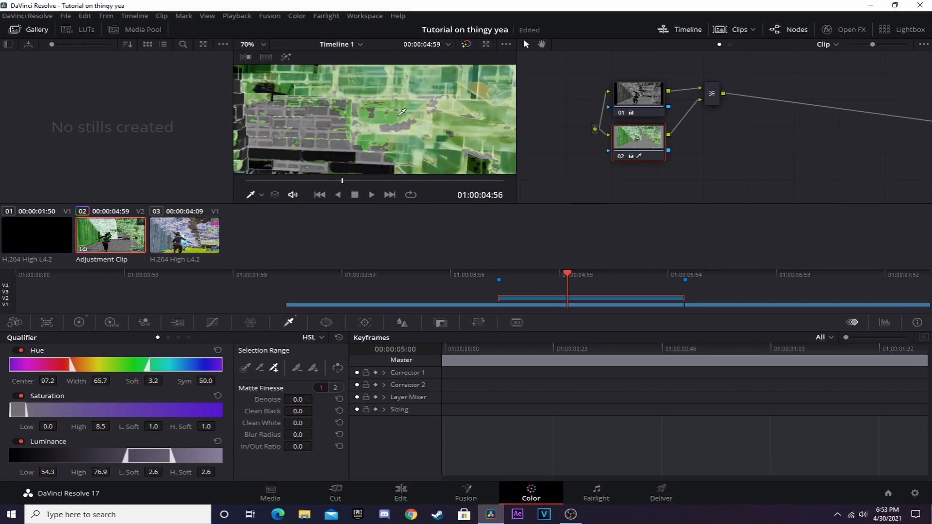
scroll(415, 131, up, 3)
scroll(391, 136, down, 8)
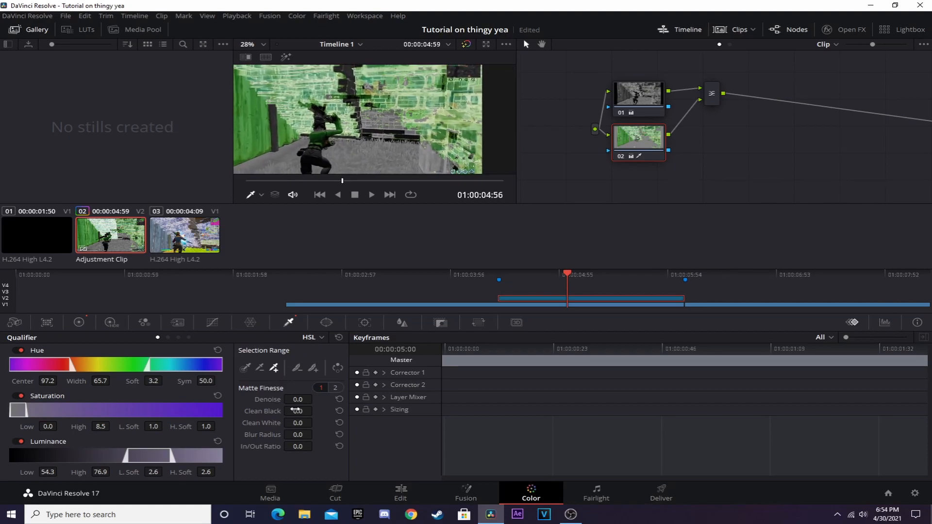
drag(296, 420, 367, 423)
click(339, 423)
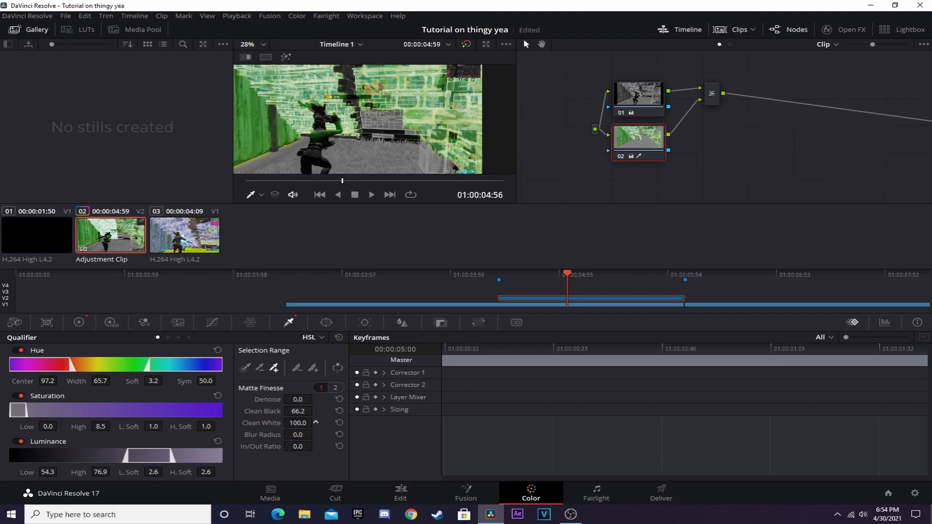
scroll(367, 124, down, 2)
scroll(367, 124, up, 1)
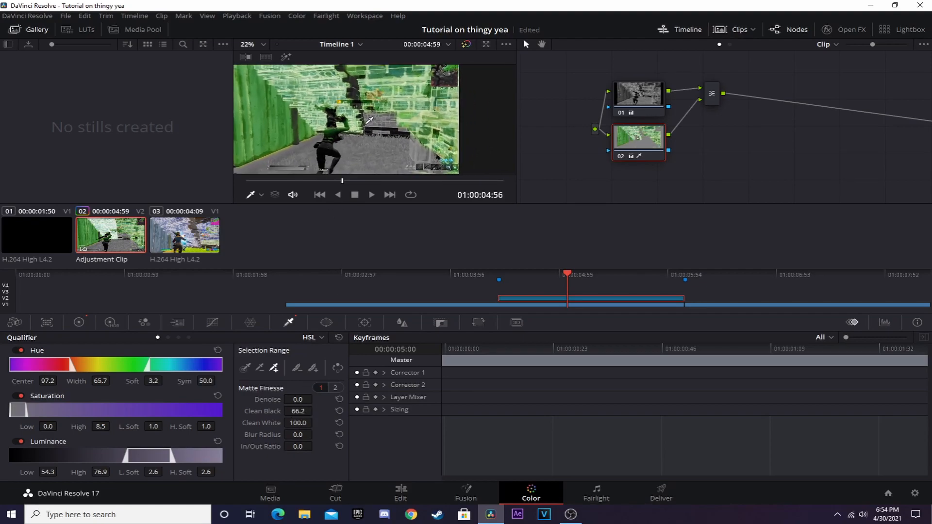
scroll(367, 122, down, 1)
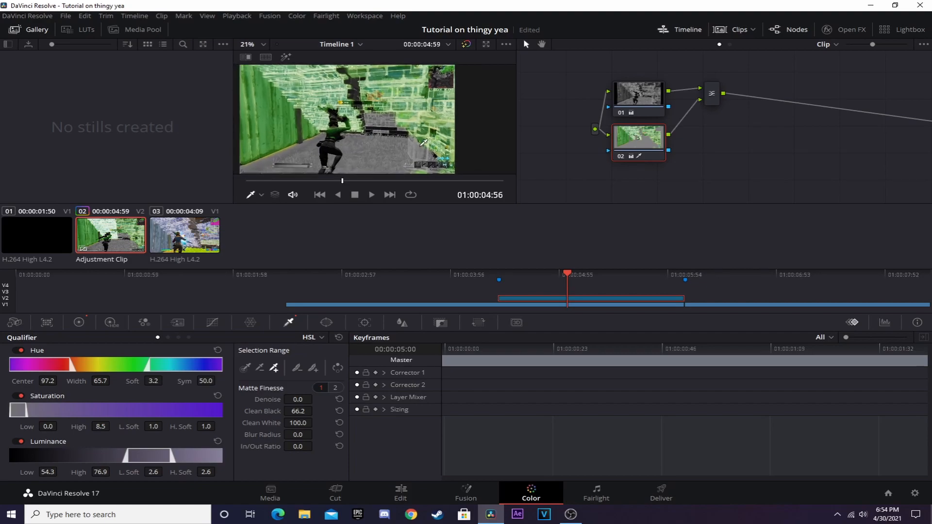
scroll(397, 130, up, 3)
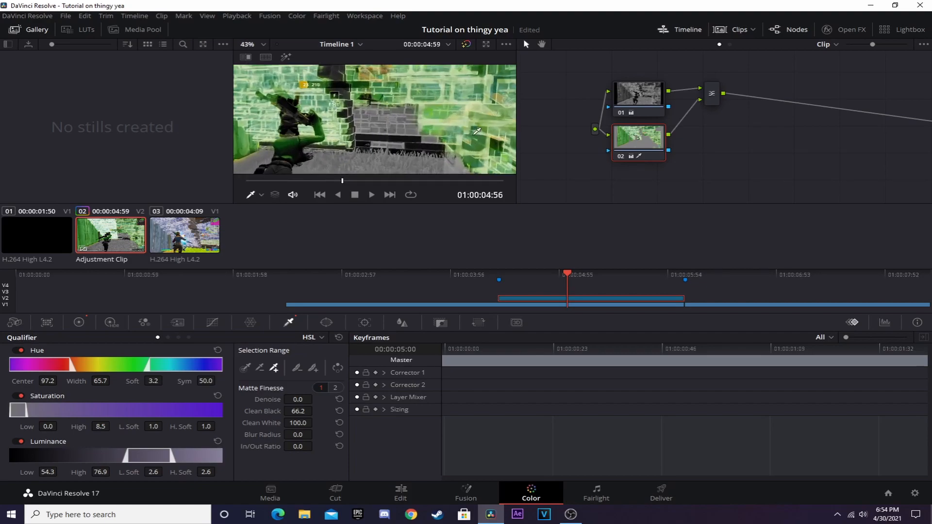
scroll(468, 142, down, 3)
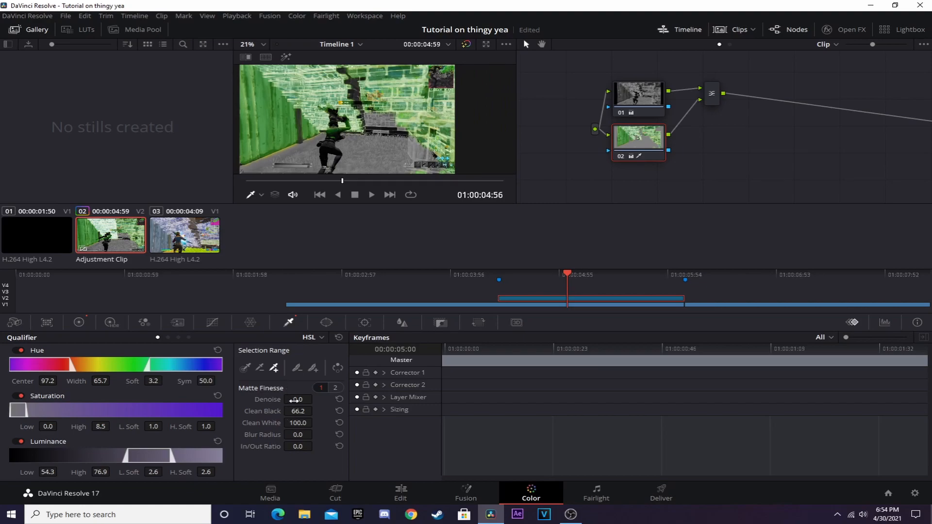
drag(298, 400, 263, 399)
Darken node 01 by lowering the white end of its custom curve to about two thirds of full height
click(653, 104)
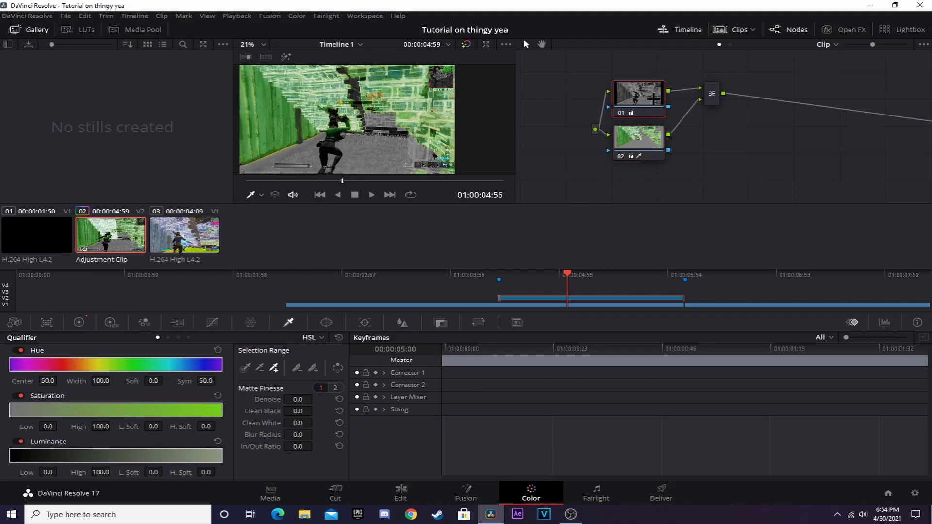
click(212, 323)
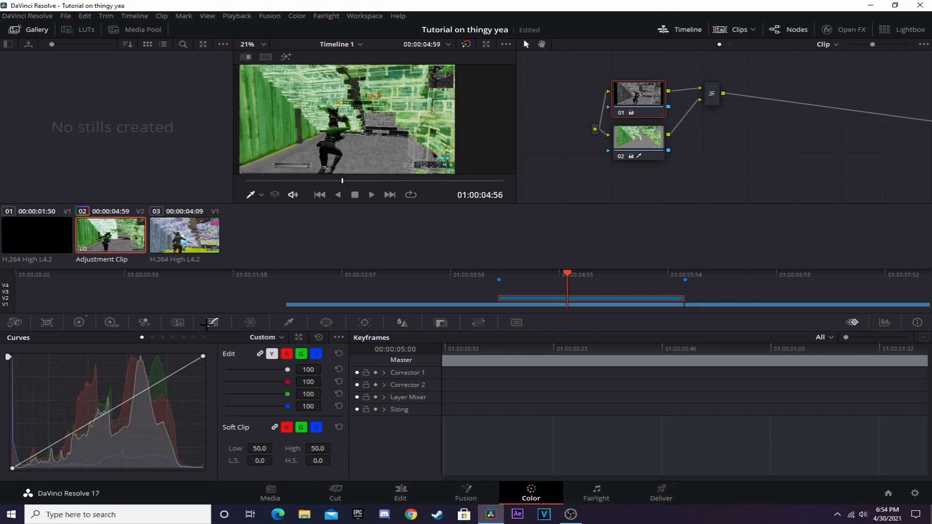
drag(202, 357, 200, 391)
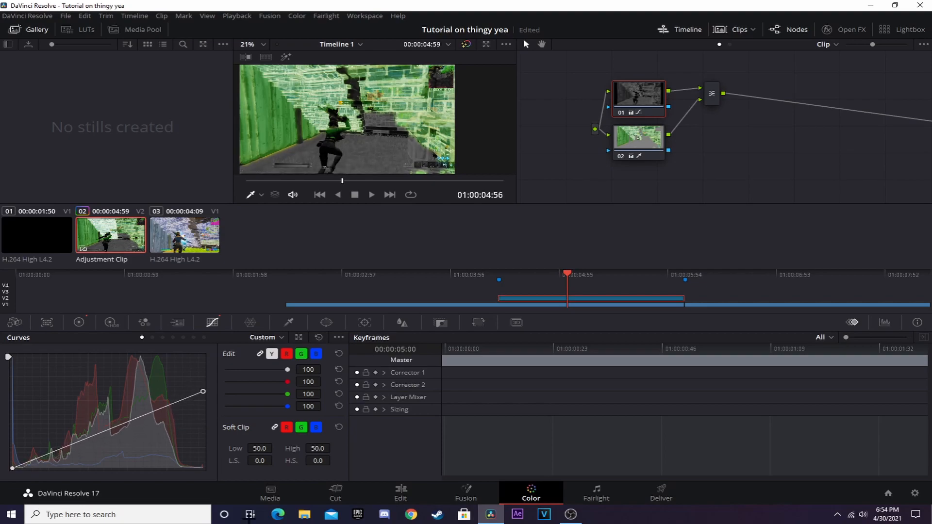
On the Edit page, extend the adjustment clip's start about 10 frames before the marker at 01:00:04:19 and fade it in until about 01:00:04:29
click(401, 493)
click(533, 298)
mouse_move(533, 298)
mouse_down()
mouse_move(509, 298)
mouse_move(546, 298)
mouse_up()
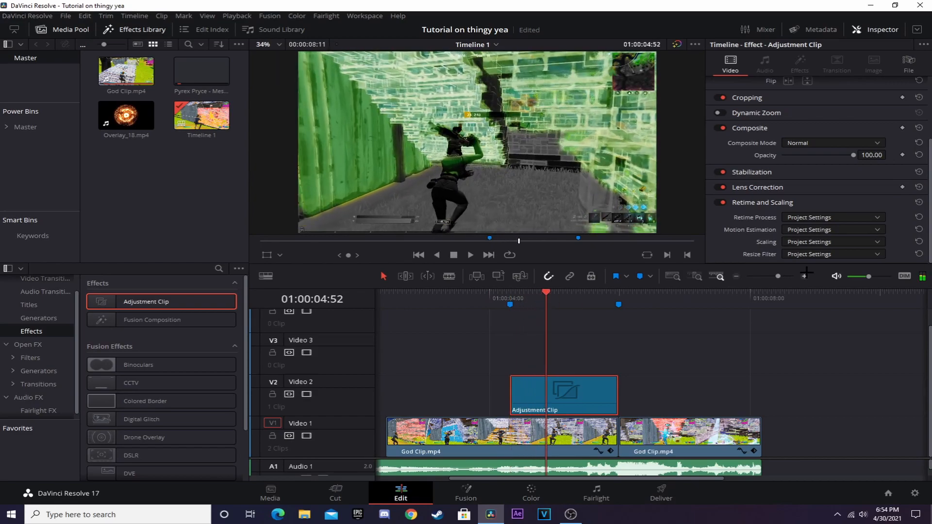
click(511, 297)
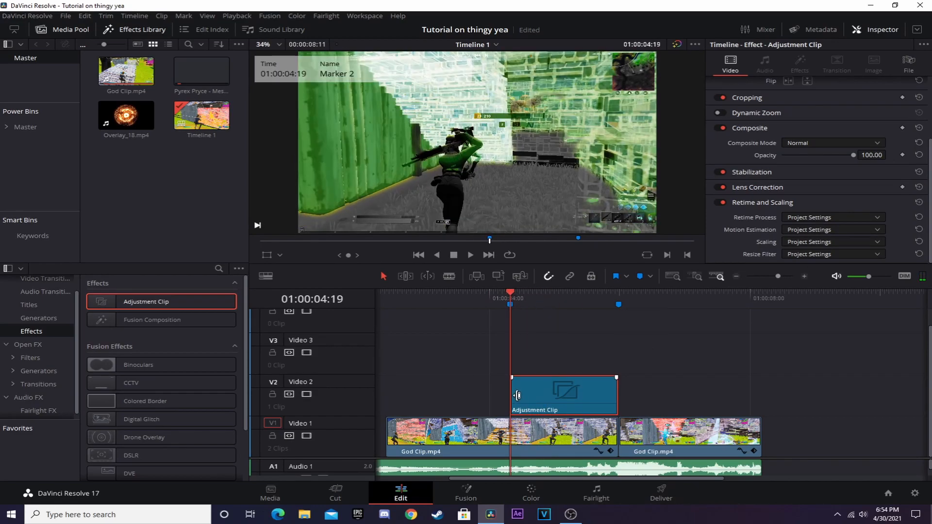
click(789, 275)
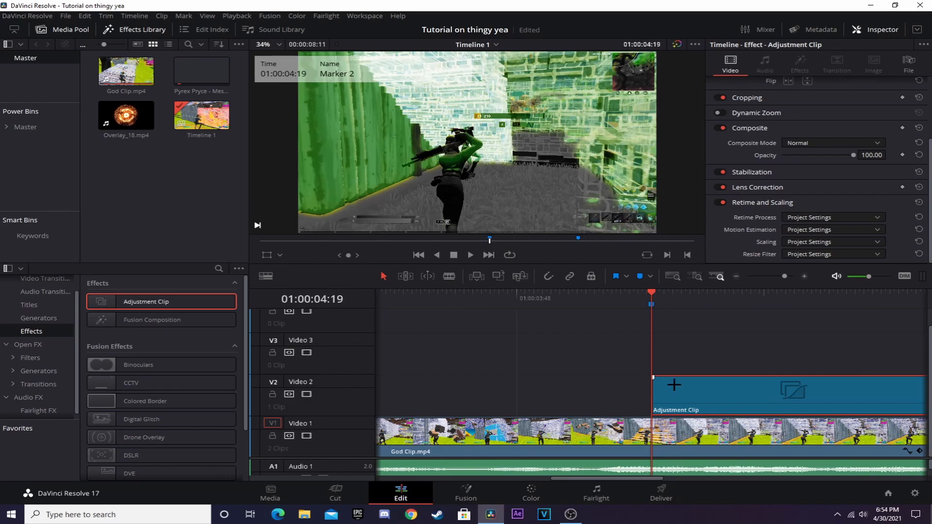
drag(656, 399, 682, 378)
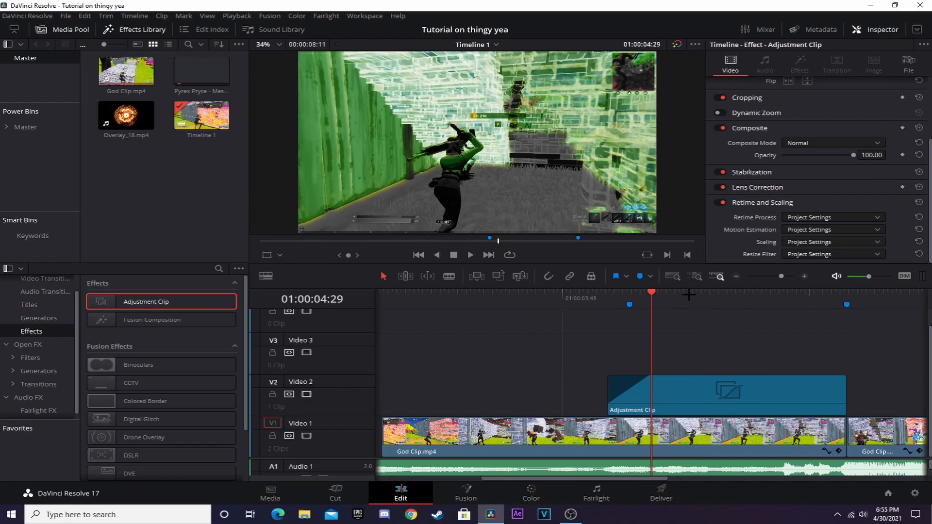
drag(652, 295, 839, 294)
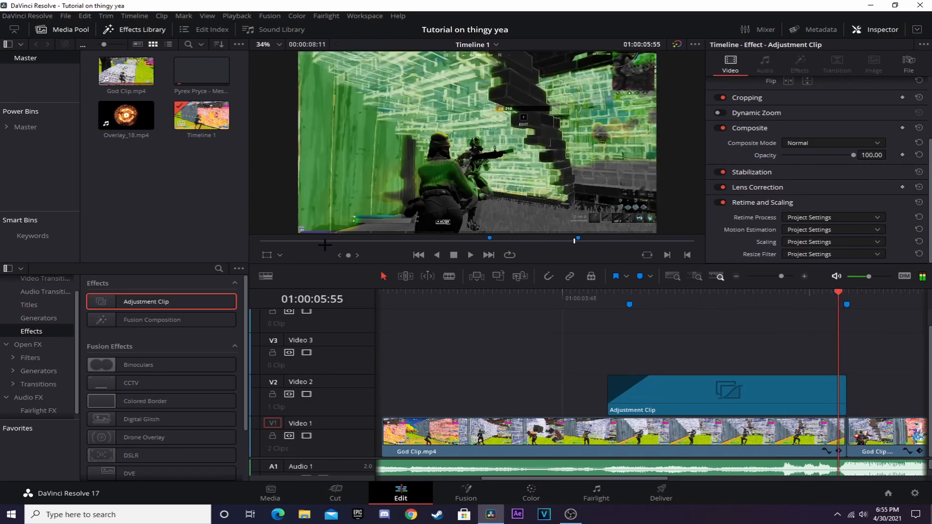
Place Overlay_18.mp4 on Video 3 above the adjustment clip and play it back, saving the project
click(731, 305)
drag(127, 115, 586, 348)
click(737, 276)
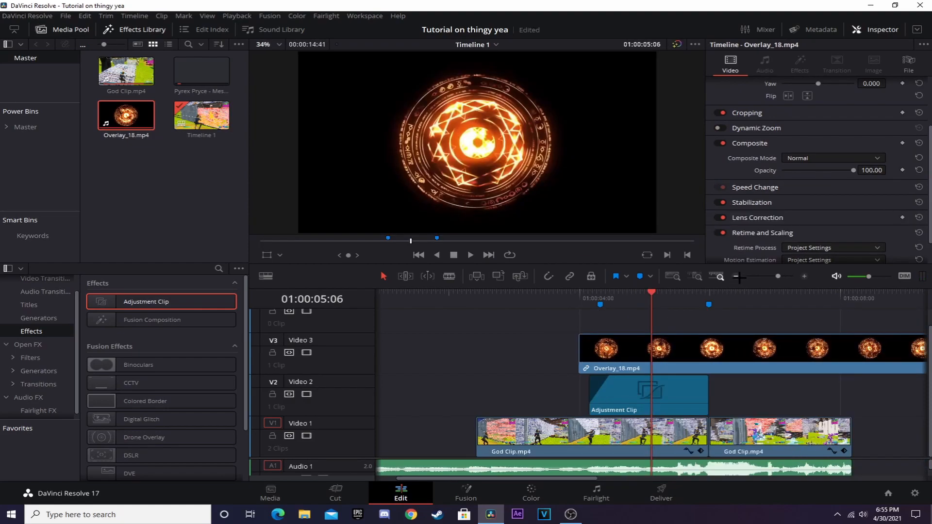
key(ctrl+s)
click(805, 276)
click(610, 296)
drag(614, 299, 690, 342)
click(530, 294)
key(space)
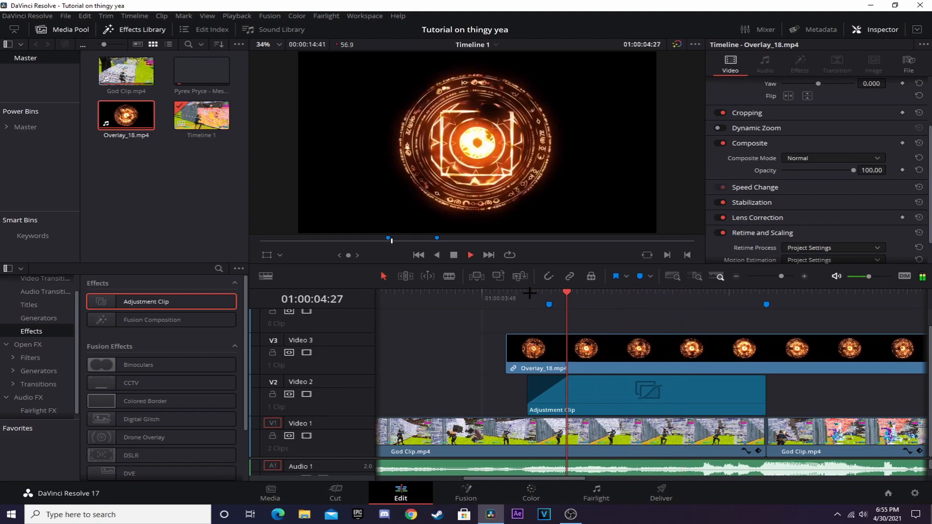
key(space)
Show the retime controls on the overlay clip, set its speed to 200% and play it back
right_click(732, 352)
click(749, 226)
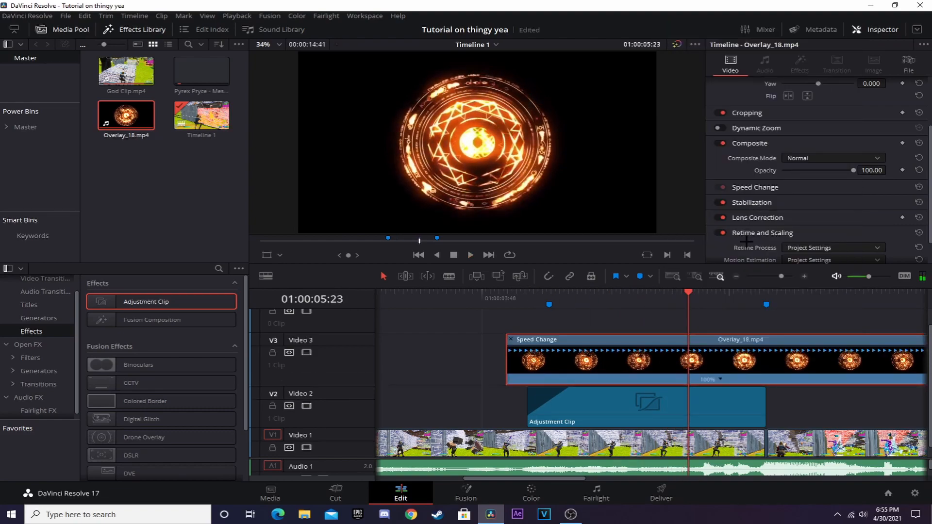
click(721, 379)
mouse_move(779, 417)
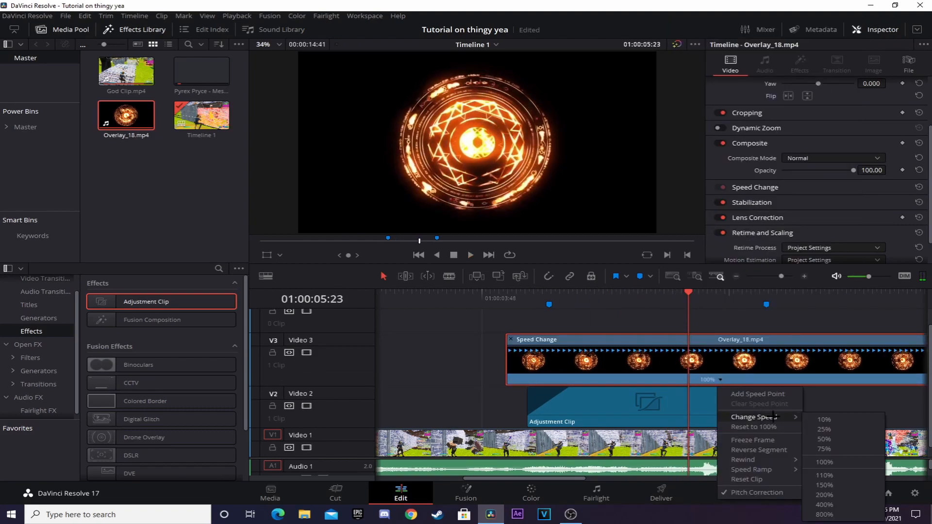
click(825, 505)
click(534, 292)
key(space)
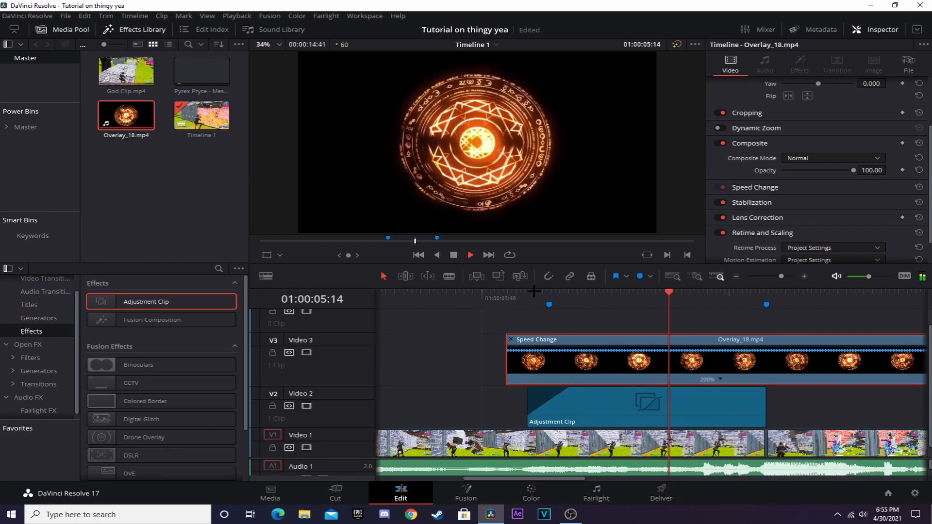
click(534, 292)
key(space)
Set the overlay's retime process to Optical Flow and its speed to 150%
click(812, 249)
click(805, 293)
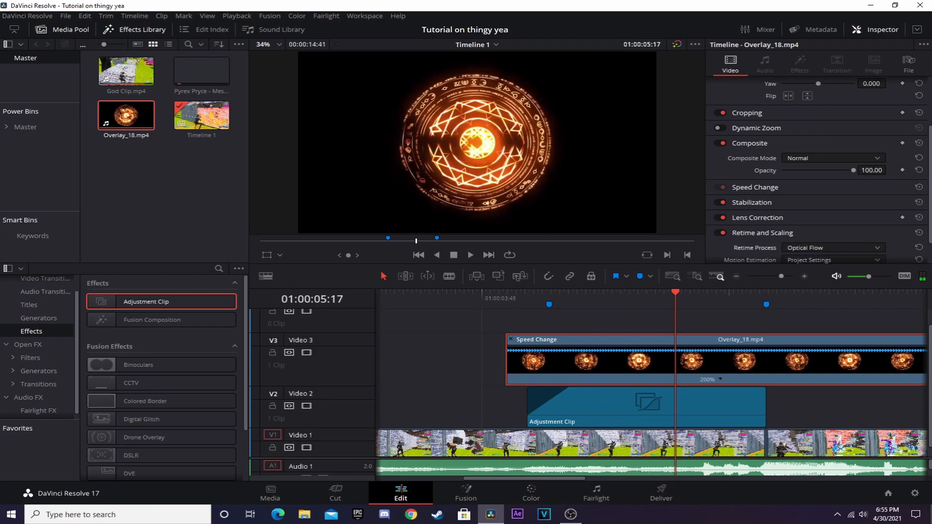
click(722, 379)
mouse_move(757, 417)
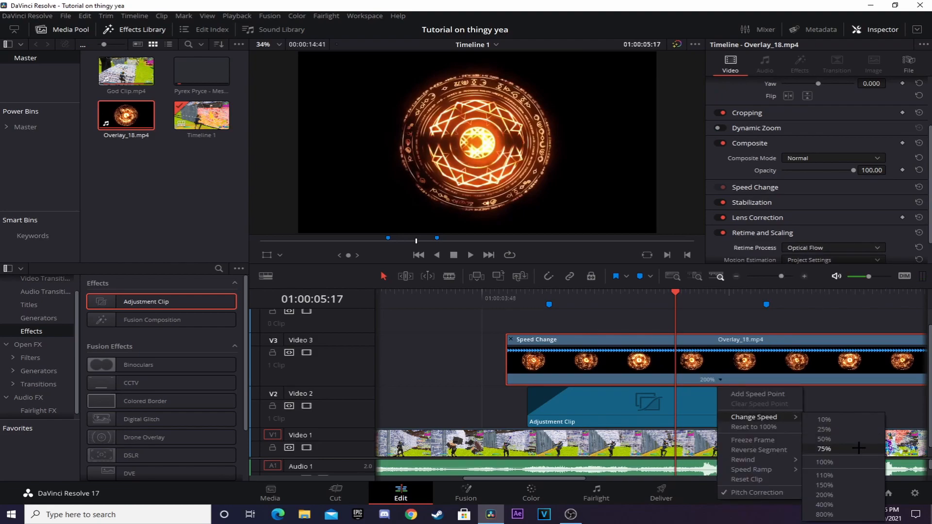
click(835, 484)
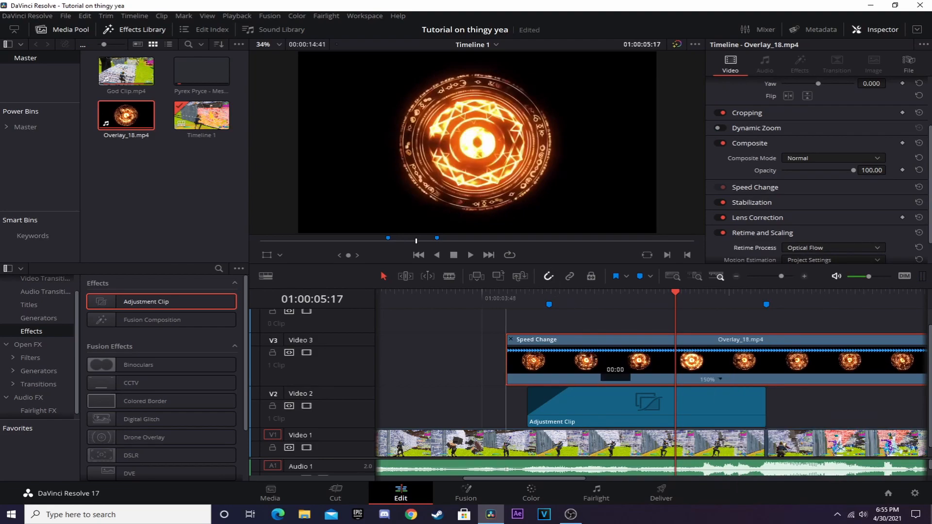
Shift the overlay slightly earlier and cut it down to the stretch between the markers at 01:00:04:19 and 01:00:05:59
key(shift+Up)
drag(593, 377, 504, 366)
click(736, 276)
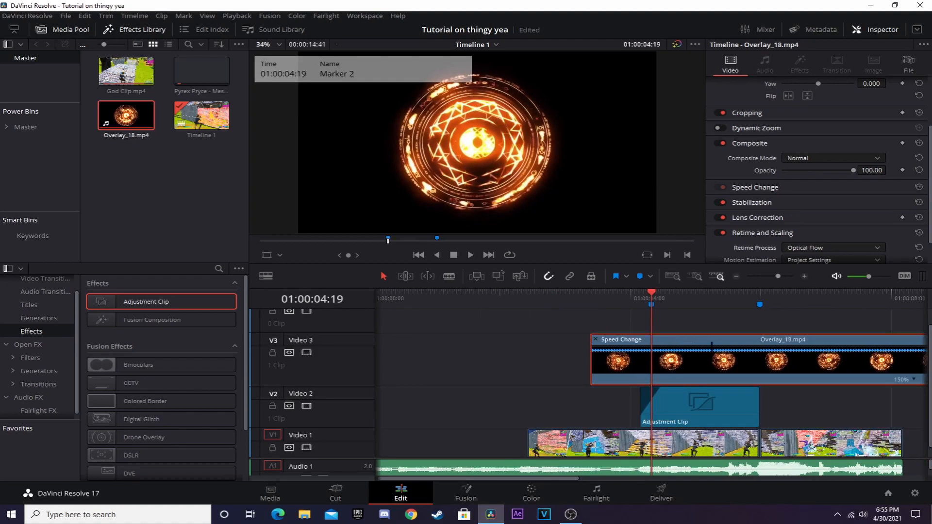
key(shift+Down)
key(ctrl+b)
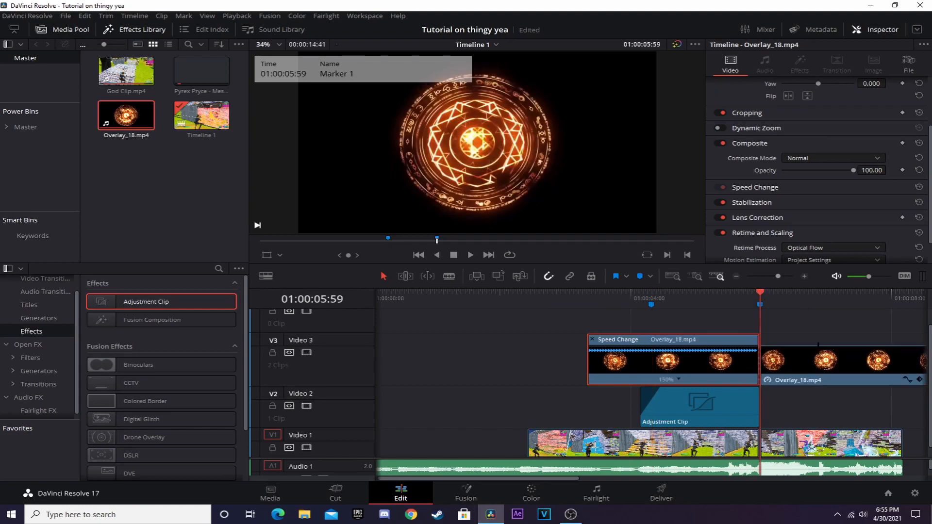
key(shift+Up)
key(ctrl+b)
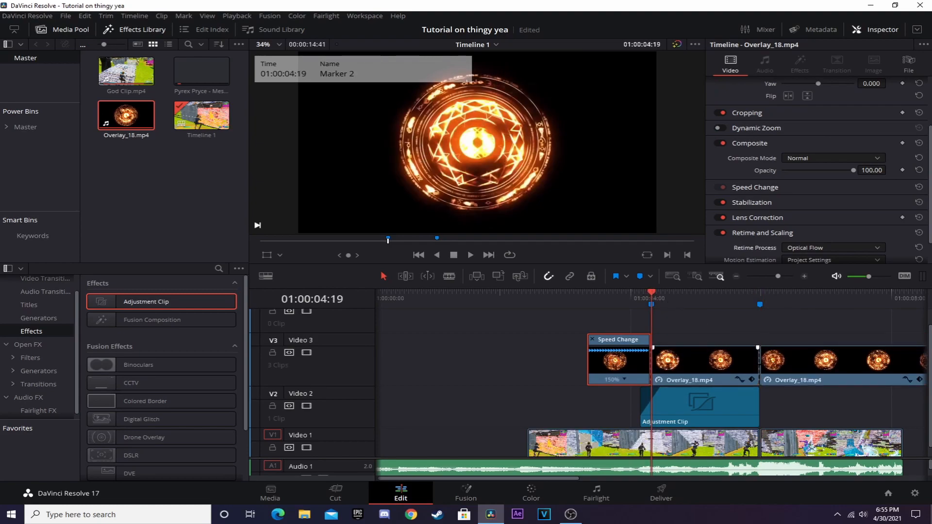
key(Delete)
click(791, 369)
key(Delete)
Blend the trimmed overlay over the gameplay by setting its composite mode to Add
click(722, 299)
click(805, 277)
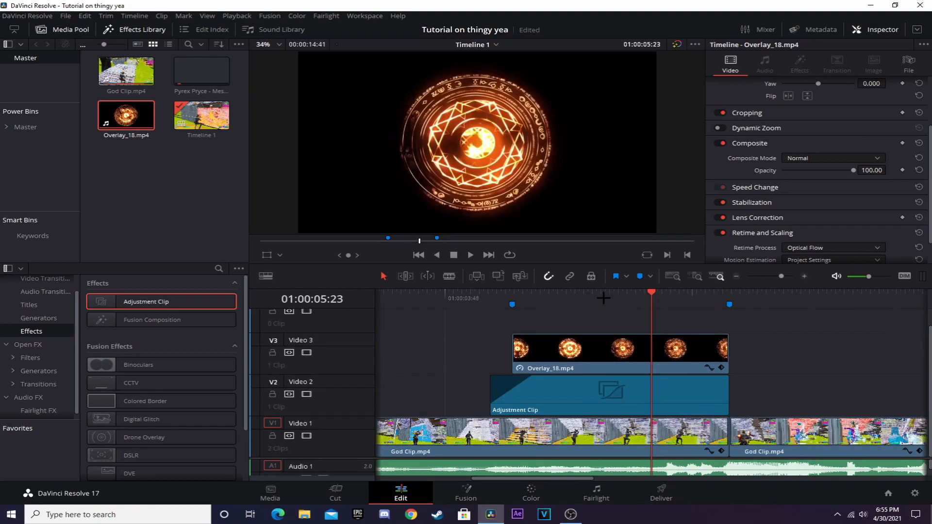
drag(510, 295, 630, 296)
click(648, 354)
scroll(832, 107, up, 3)
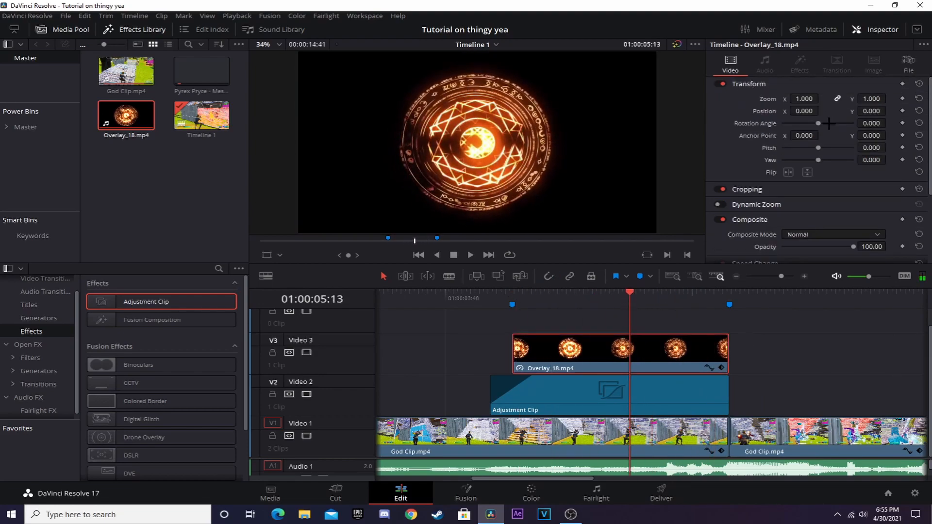
scroll(809, 237, down, 2)
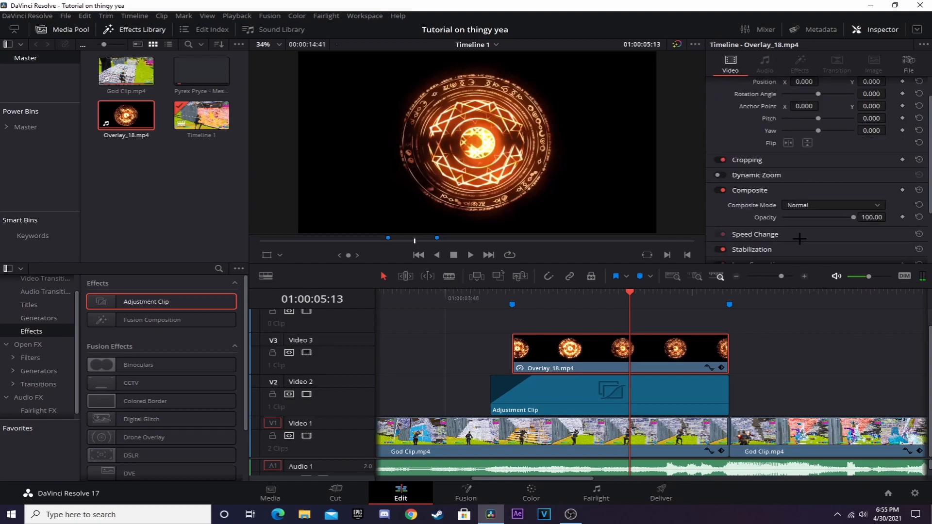
click(799, 206)
click(813, 231)
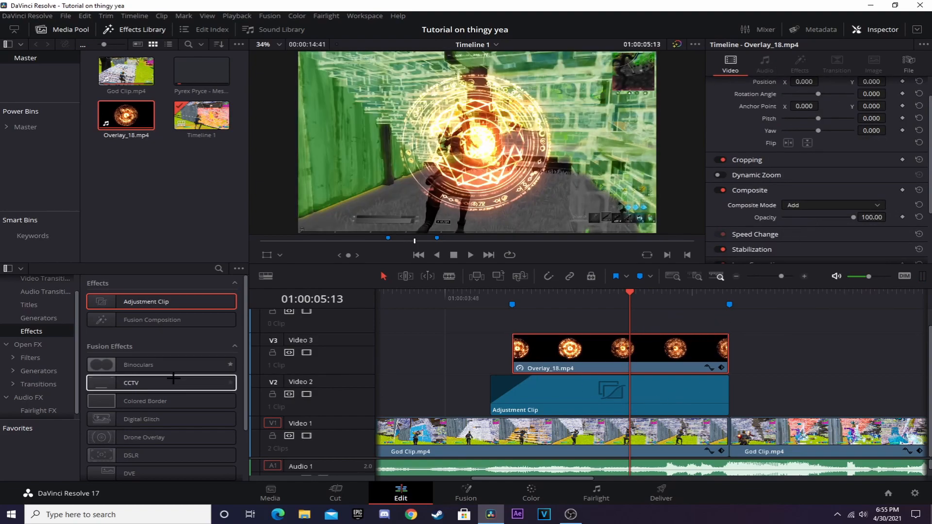
Find the S_WarpTransform effect in the Open FX library and apply it to the Overlay_18.mp4 clip
click(28, 344)
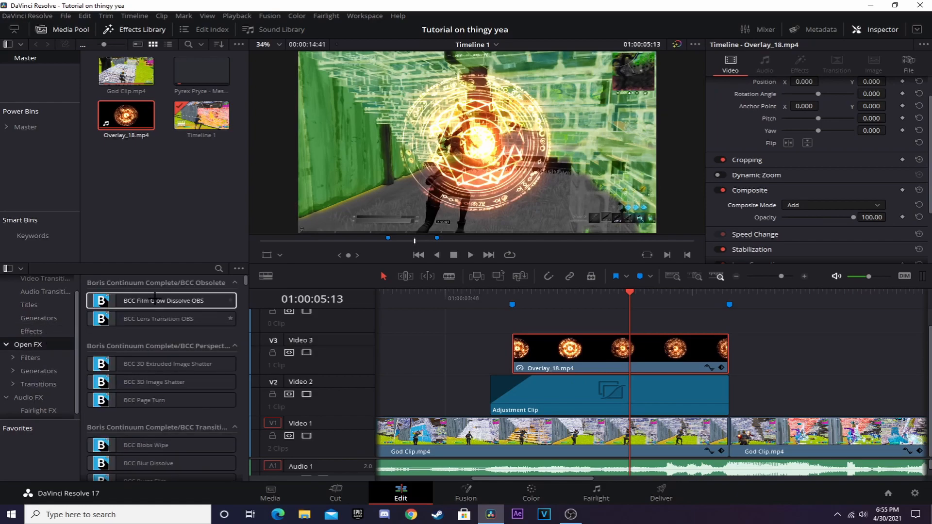
click(219, 268)
text(S_warpt)
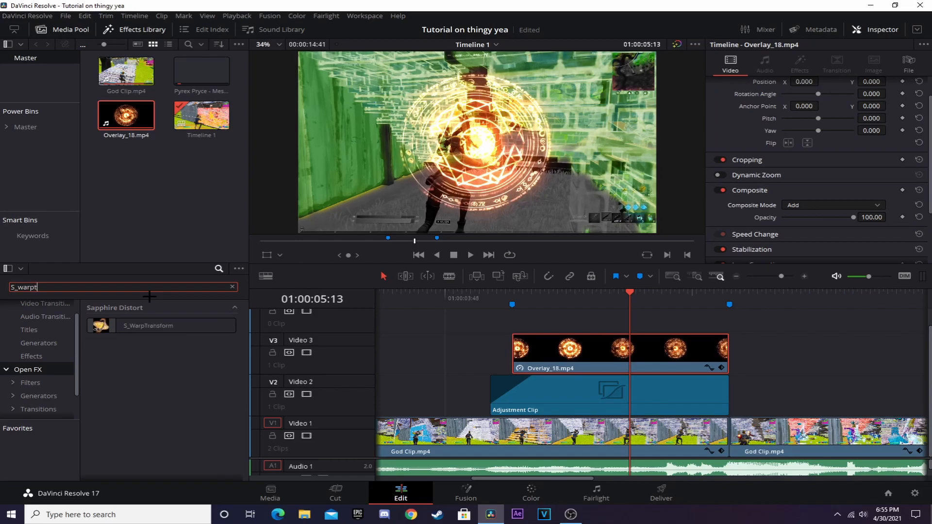
text(ran)
drag(146, 325, 627, 352)
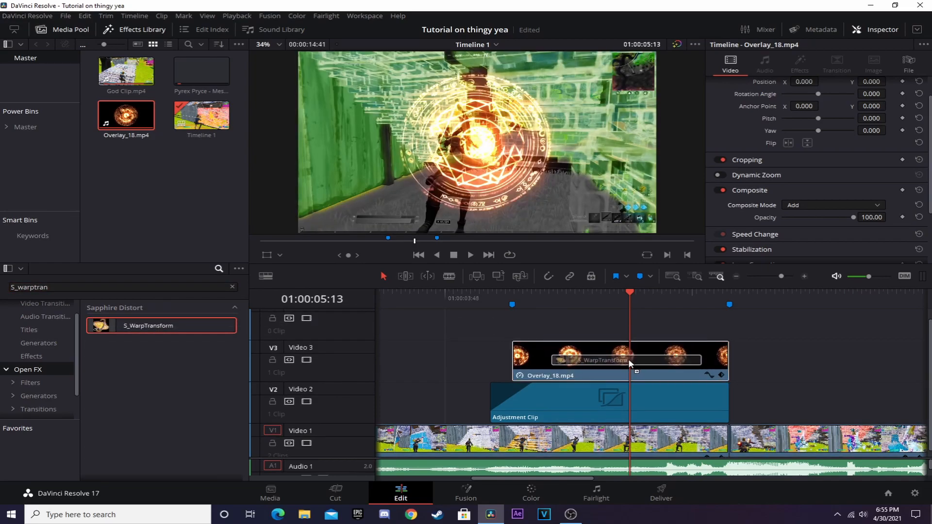
Shrink the overlay in its warp effect settings by setting Scale X and Scale Y to 0.3
click(801, 66)
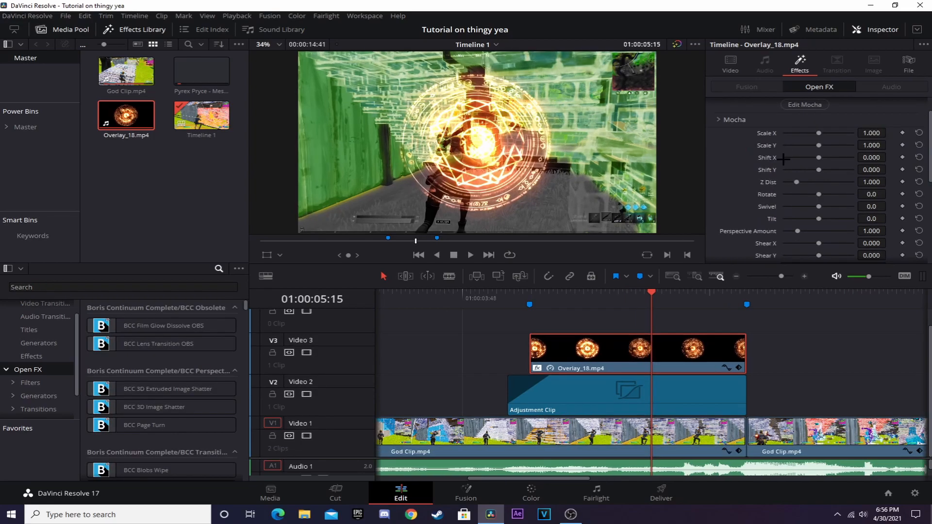
click(879, 132)
text(0.3)
key(Return)
click(871, 146)
text(0.3)
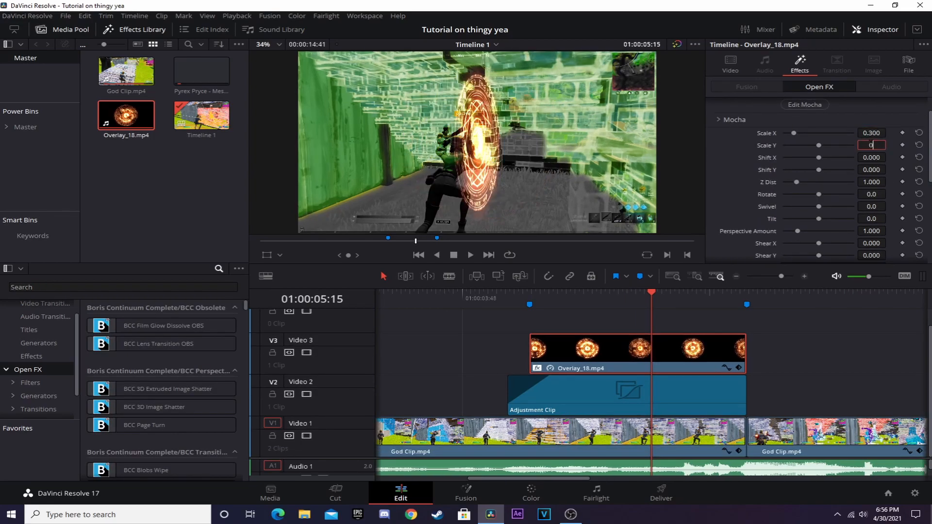
key(Return)
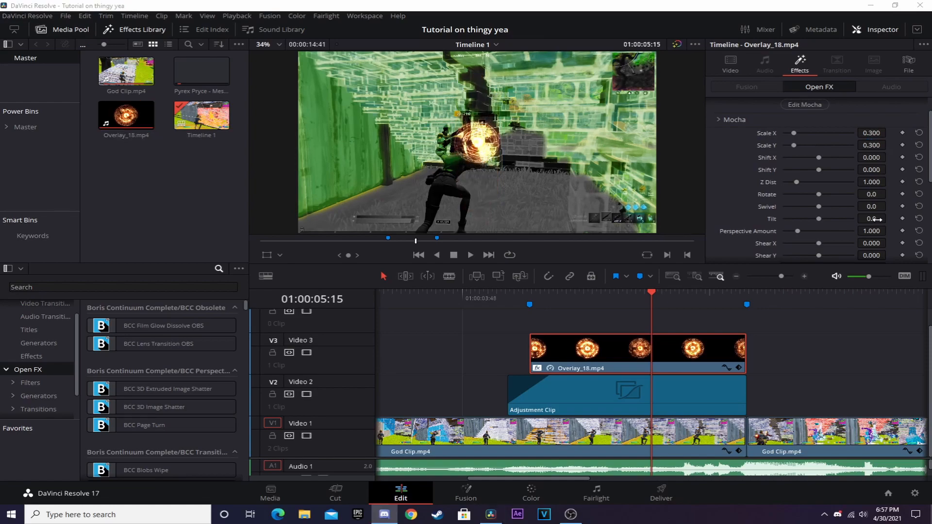
Angle the overlay in perspective with a Tilt of -11.3 and a Swivel of -21.7
click(876, 219)
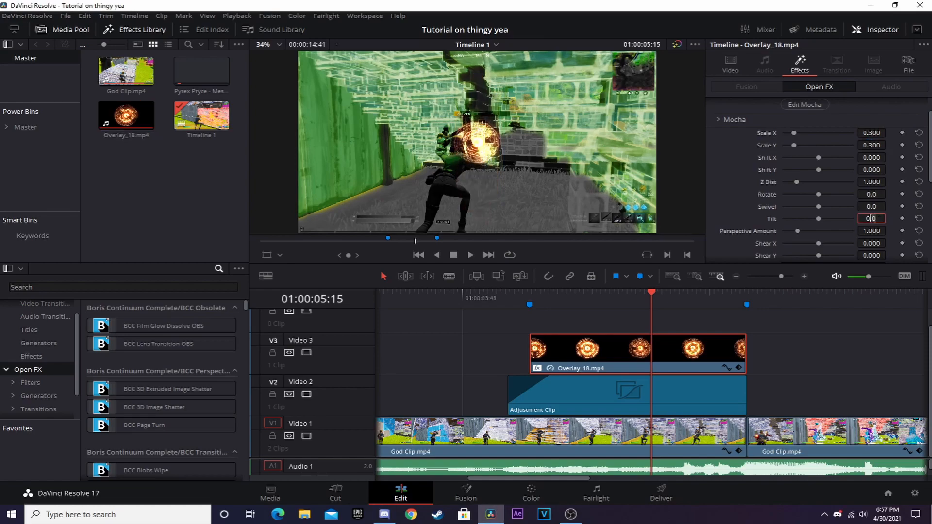
text(-11.3)
key(Return)
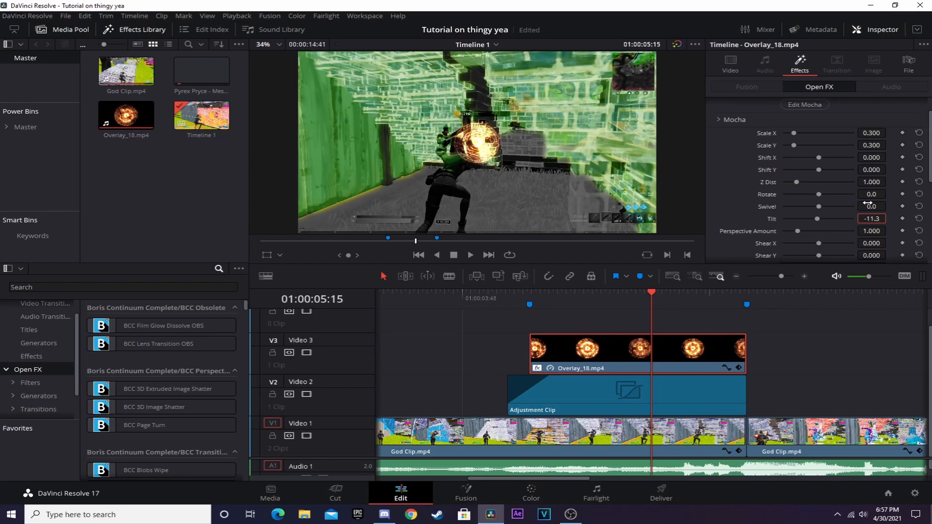
click(871, 206)
text(-21.7)
key(Return)
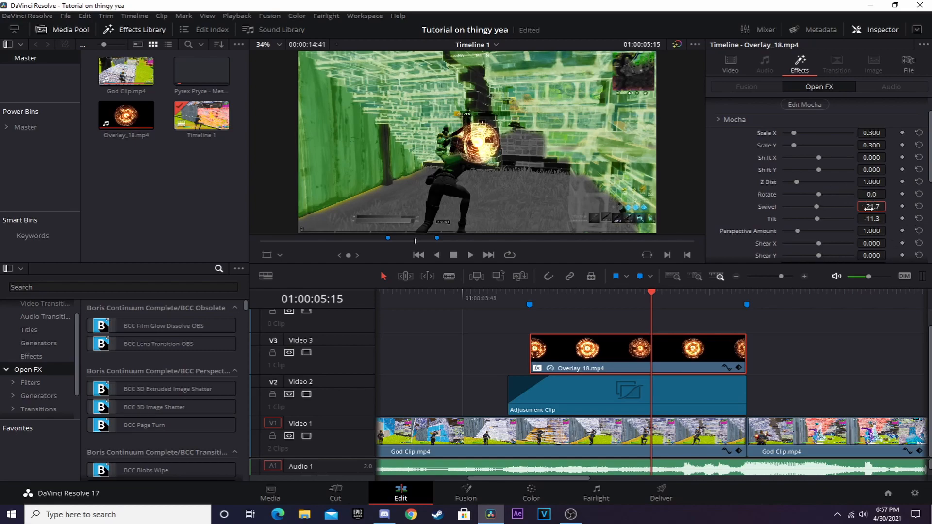
Move the magic circle onto the character's back with Shift X -0.089 and Shift Y -0.117, and adjust its Swivel to -22.0
drag(873, 158, 817, 170)
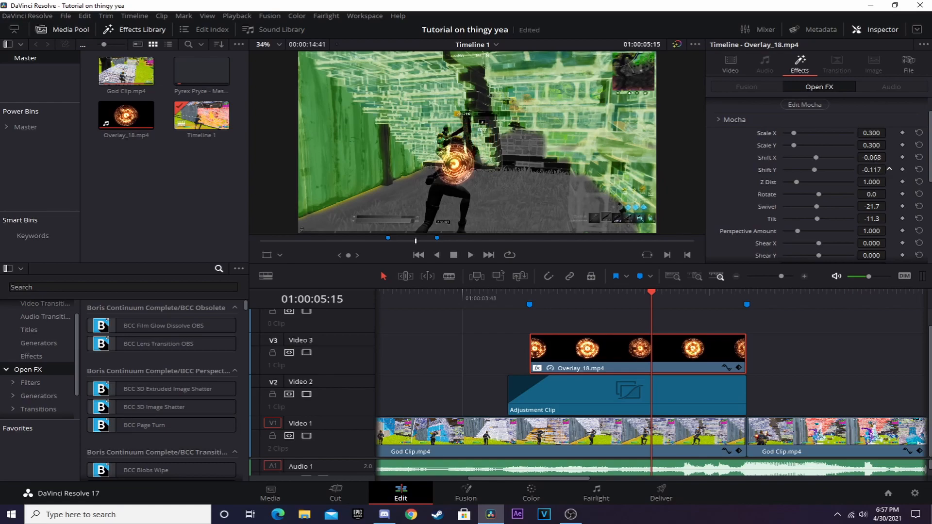
drag(875, 158, 865, 158)
drag(890, 219, 885, 219)
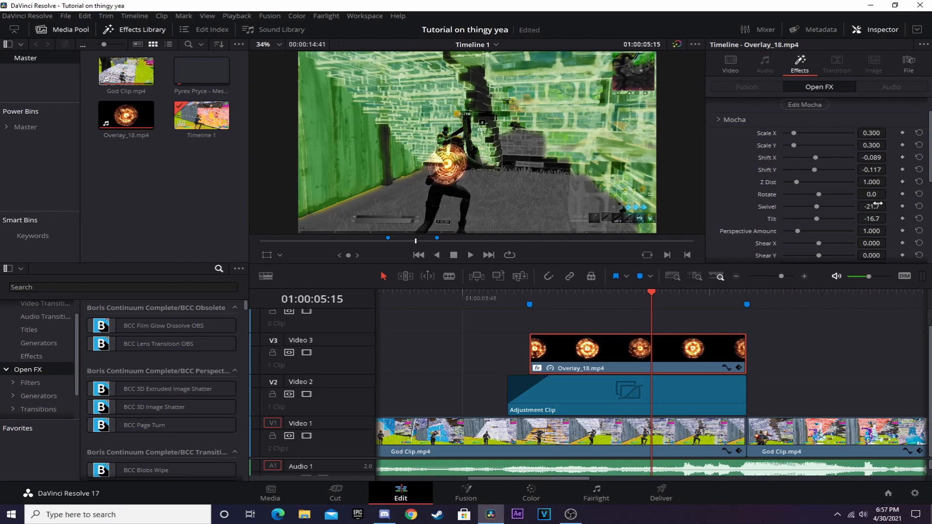
click(85, 16)
click(94, 28)
drag(890, 206, 873, 205)
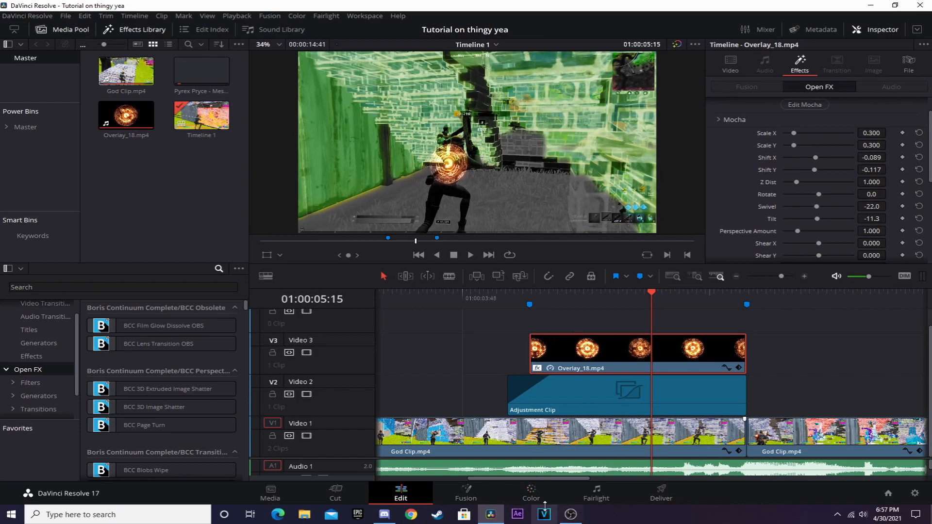
Recolor the overlay green on the Color page by setting its primaries Hue to 26.00, and return to the Edit page
click(531, 493)
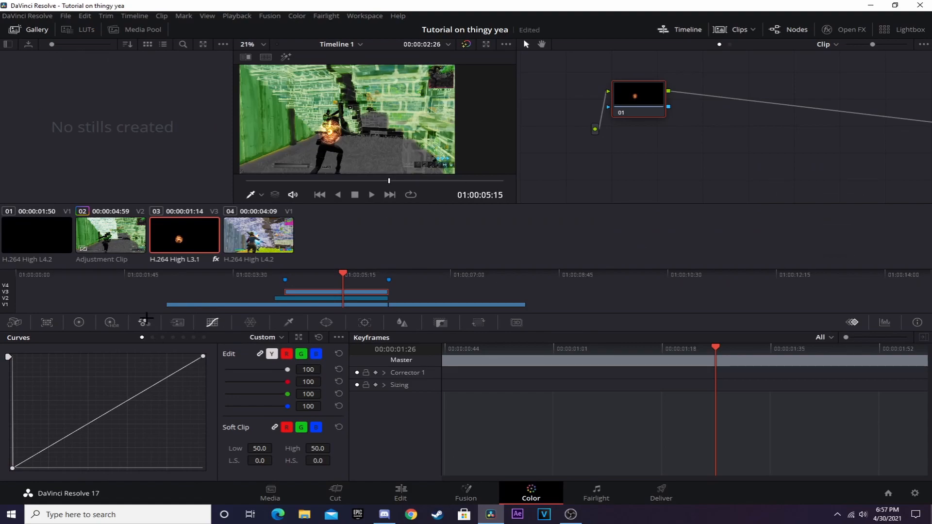
click(111, 322)
click(76, 322)
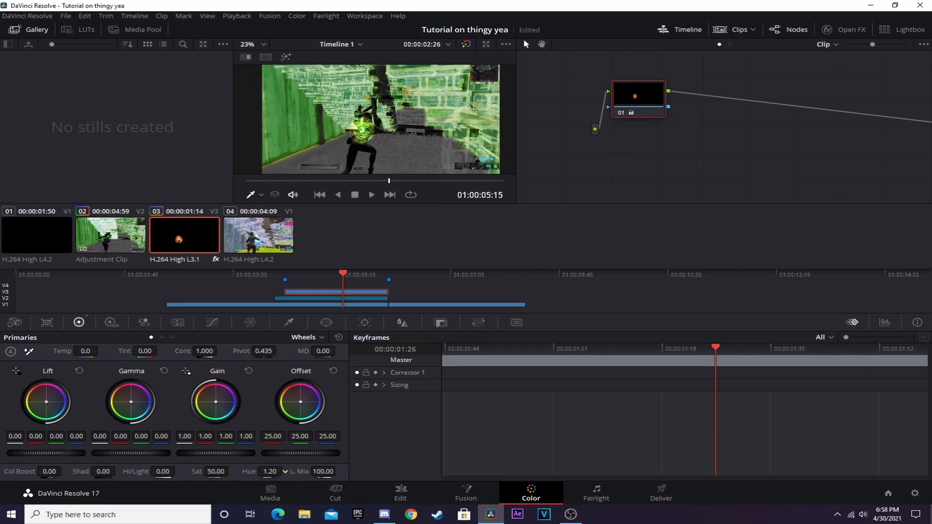
scroll(354, 130, up, 3)
drag(285, 471, 286, 471)
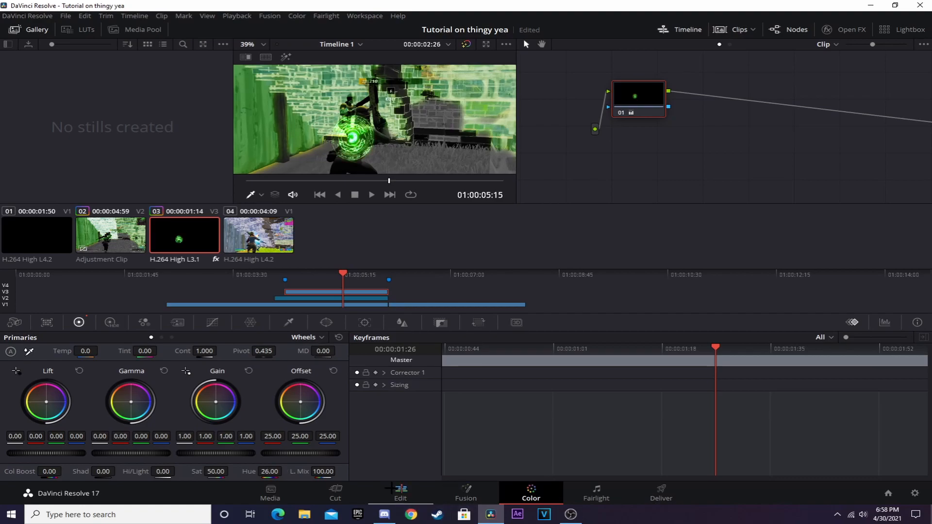
click(400, 491)
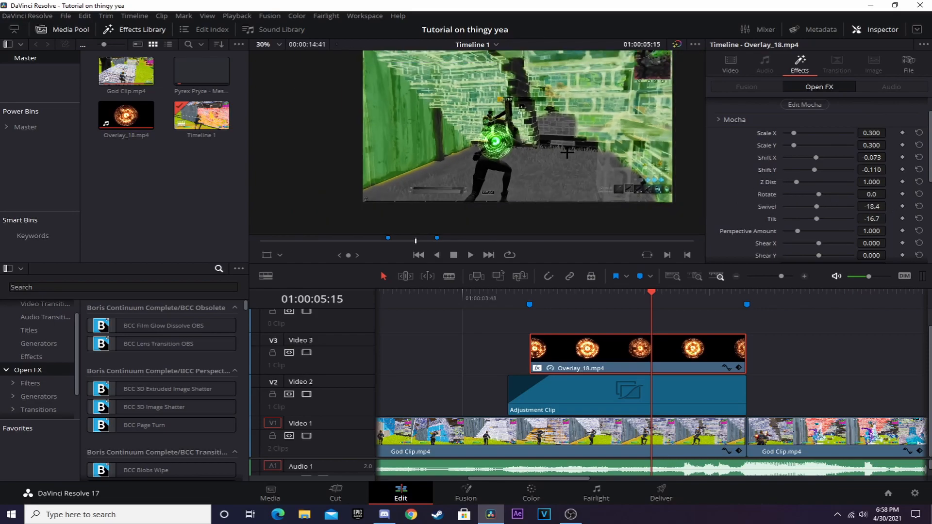
Disable the Video 2 track holding the adjustment clip and place the playhead at 01:00:04:26, near the overlay's start
scroll(562, 161, down, 1)
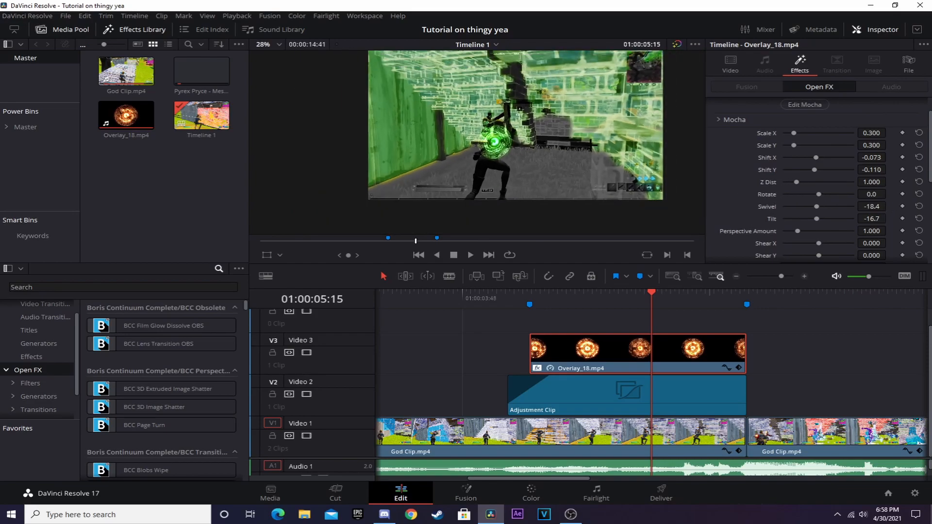
drag(595, 145, 580, 166)
scroll(513, 165, up, 1)
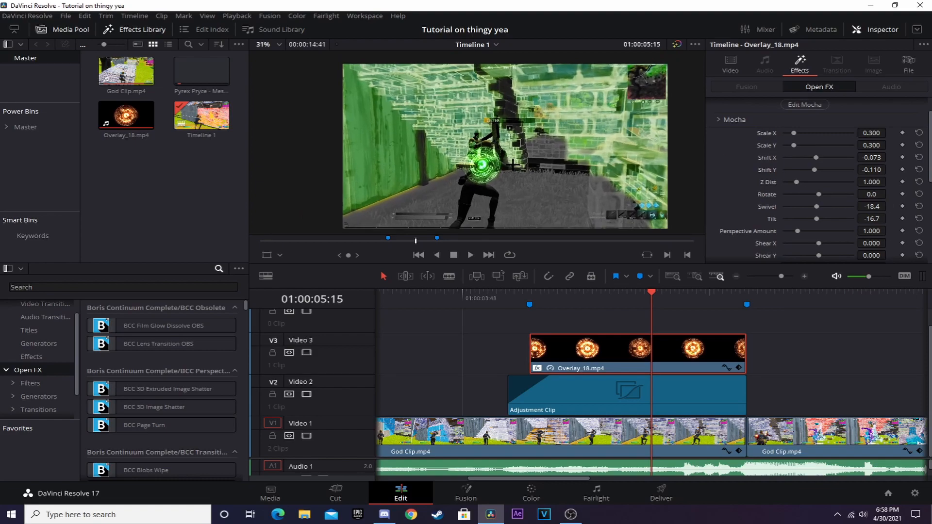
drag(573, 299, 534, 298)
click(805, 276)
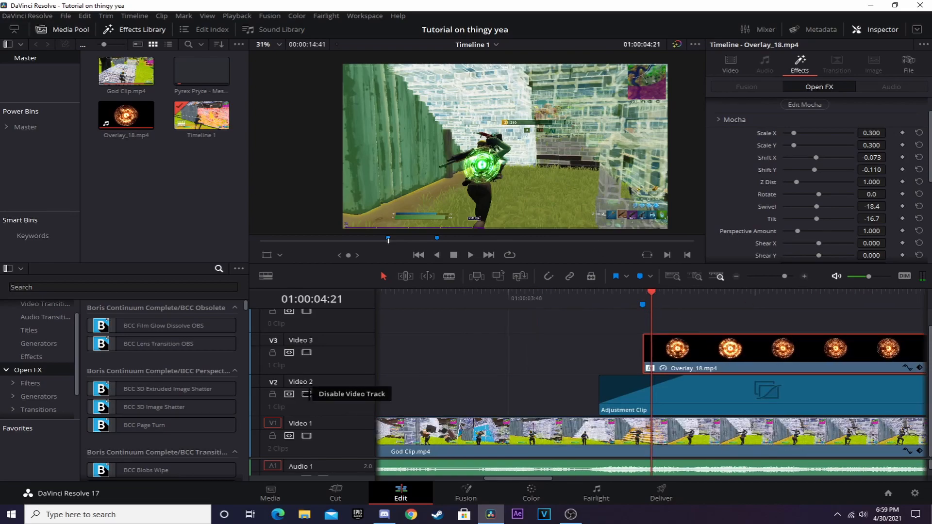
click(306, 394)
mouse_move(666, 298)
mouse_down()
mouse_move(735, 298)
mouse_move(674, 300)
mouse_up()
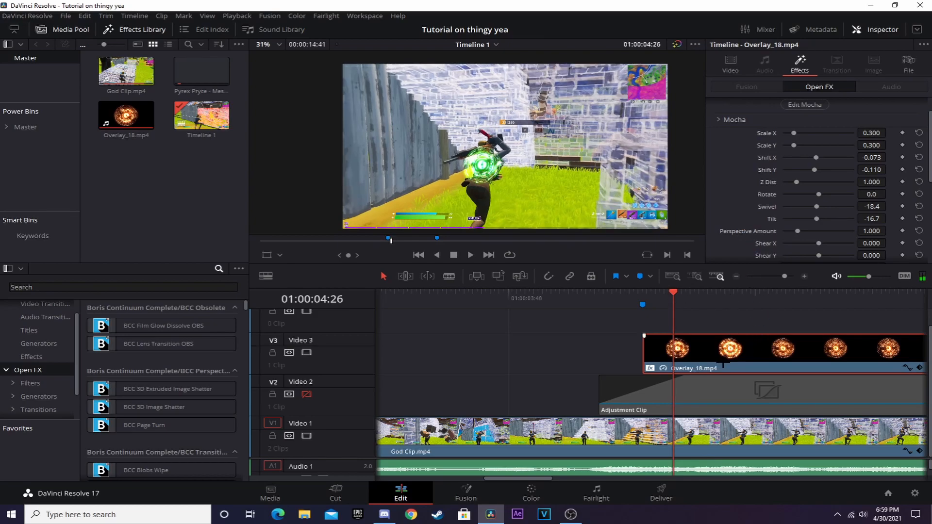
Lower the overlay clip's composite Opacity to 50
click(730, 63)
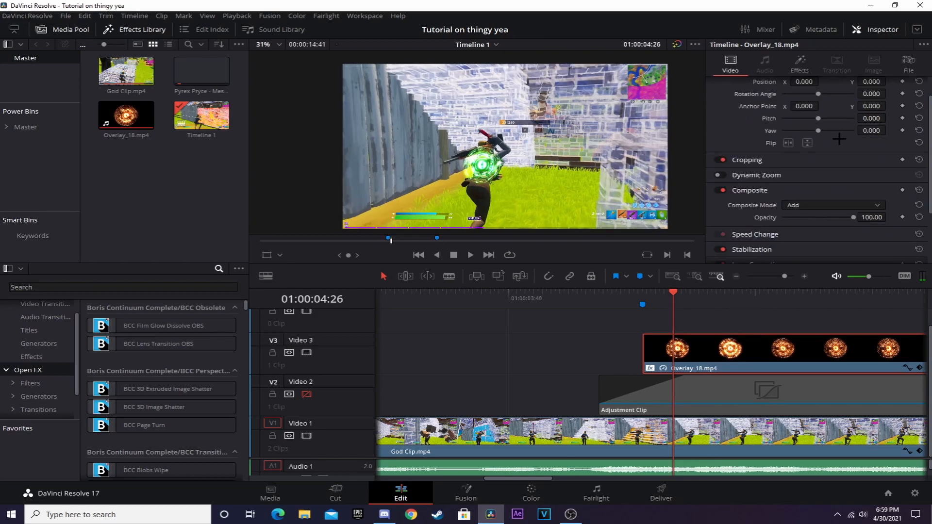
click(876, 217)
text(50)
key(Return)
Set keyframes for the overlay's Shift X and Shift Y at the 01:00:04:19 marker
click(799, 63)
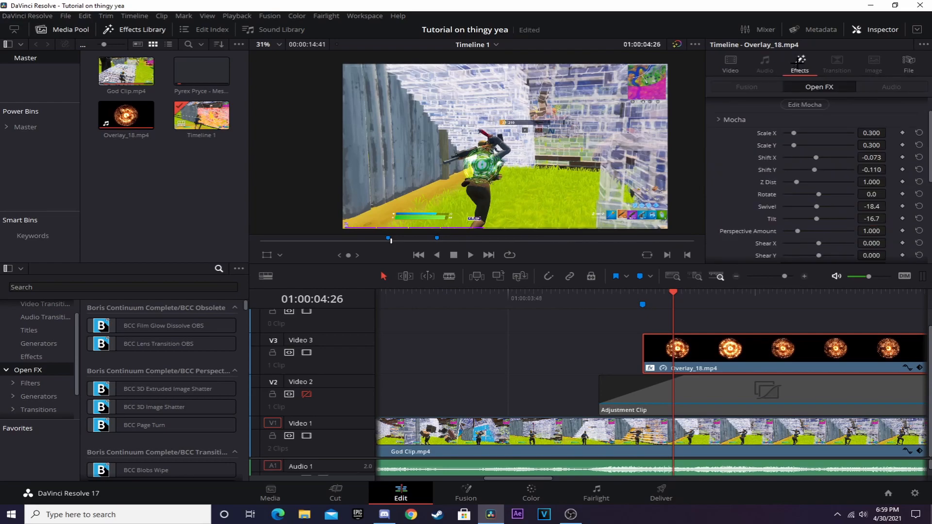
scroll(506, 167, up, 1)
scroll(506, 167, up, 5)
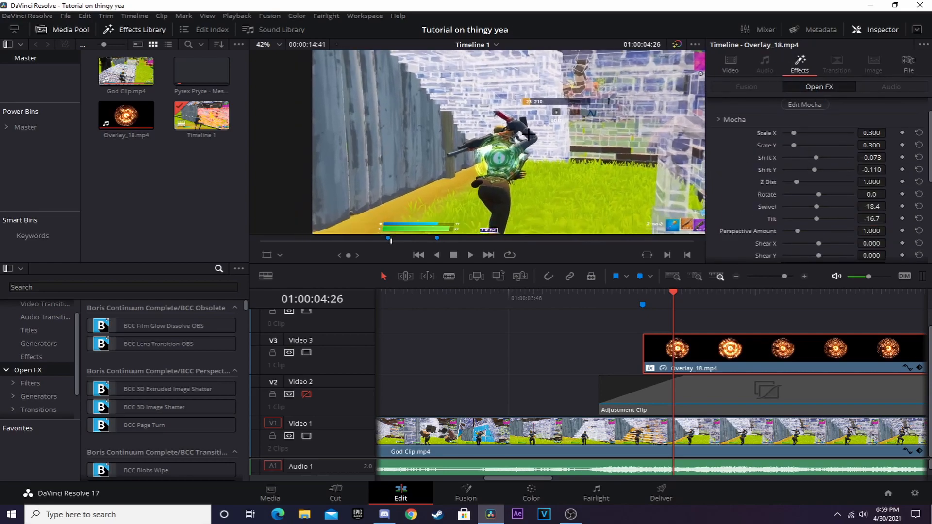
scroll(602, 148, up, 1)
drag(701, 220, 631, 215)
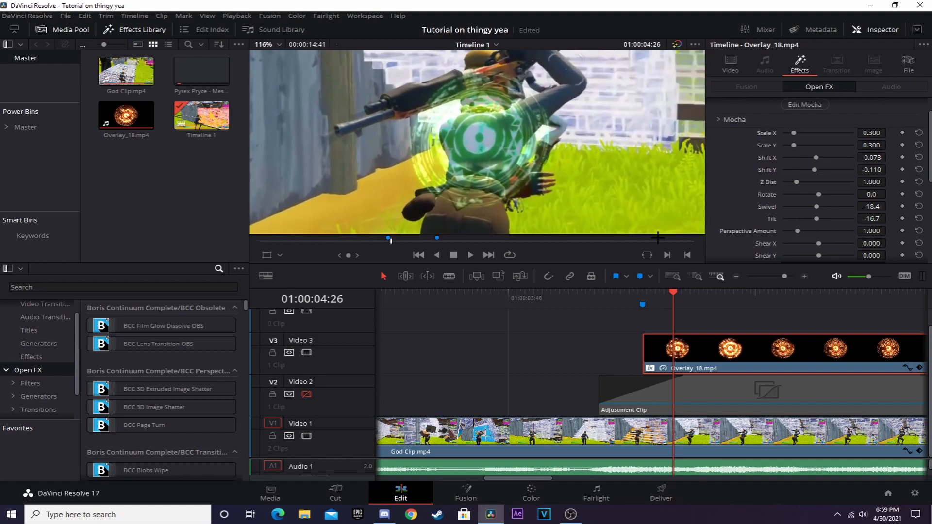
drag(671, 295, 644, 292)
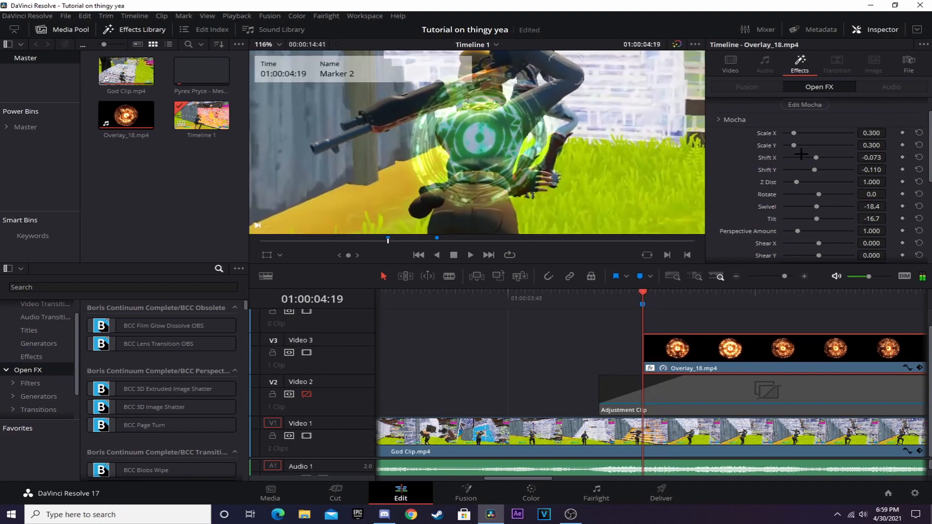
click(903, 157)
scroll(533, 144, up, 2)
scroll(518, 147, up, 2)
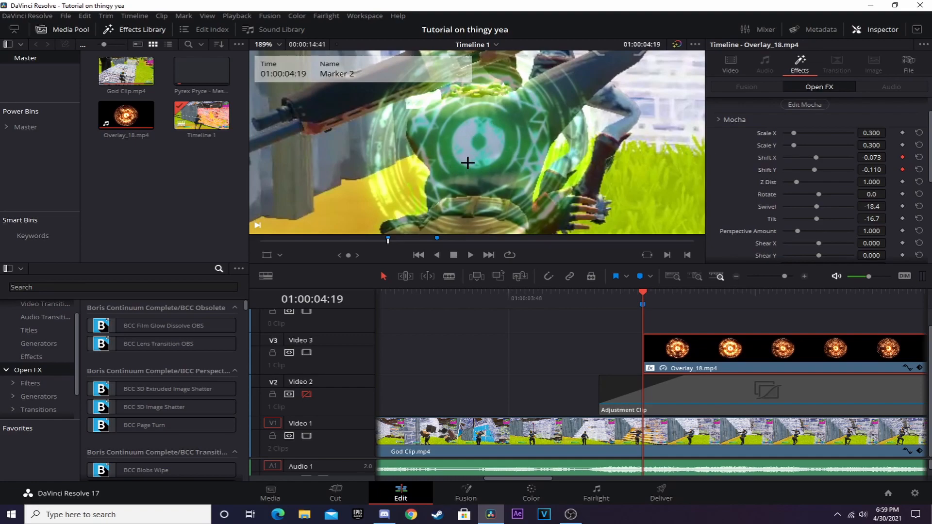
Fine-tune the circle's starting position on the character's back to Shift X -0.071 and Shift Y -0.103
drag(870, 158, 881, 157)
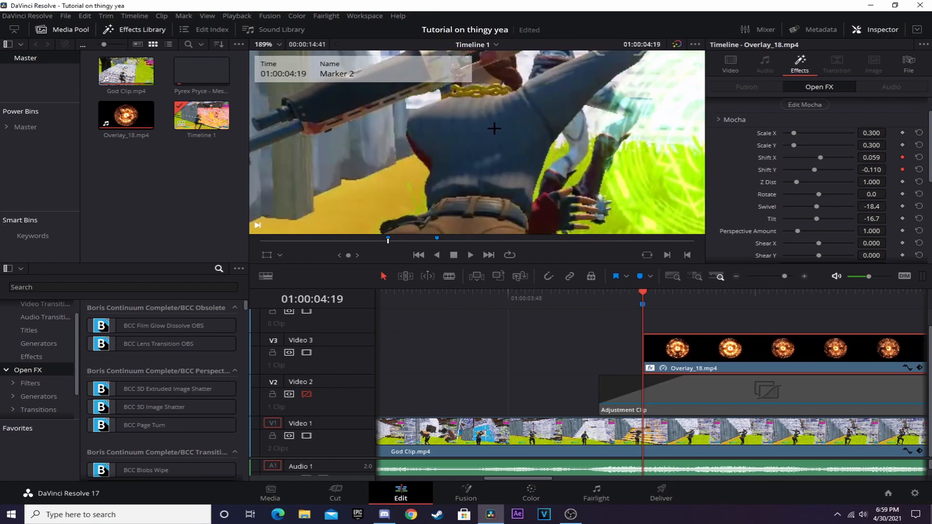
mouse_move(693, 297)
mouse_down()
mouse_move(829, 297)
mouse_move(642, 294)
mouse_up()
mouse_move(660, 297)
mouse_down()
mouse_move(795, 292)
mouse_move(642, 294)
mouse_up()
mouse_move(872, 158)
mouse_down()
mouse_move(855, 158)
mouse_move(852, 170)
mouse_move(889, 170)
mouse_move(871, 170)
mouse_up()
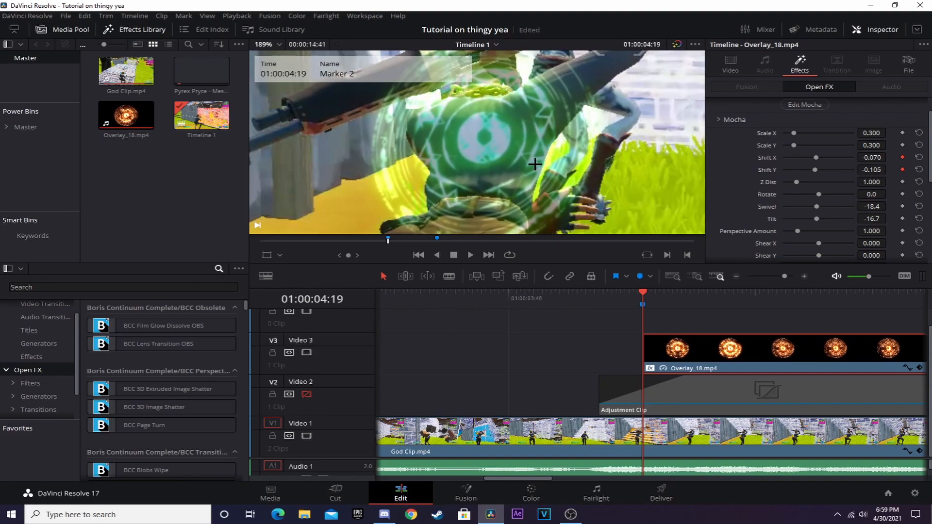
scroll(535, 164, up, 4)
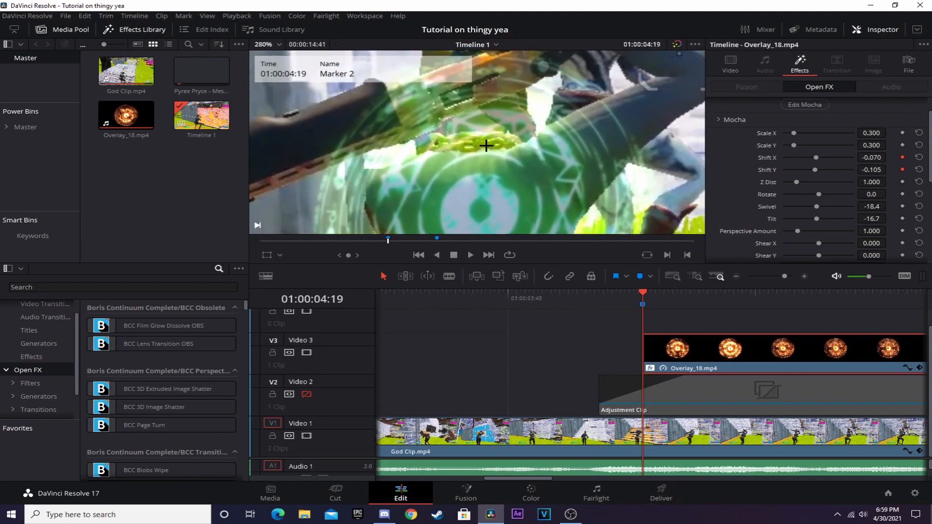
drag(871, 170, 873, 170)
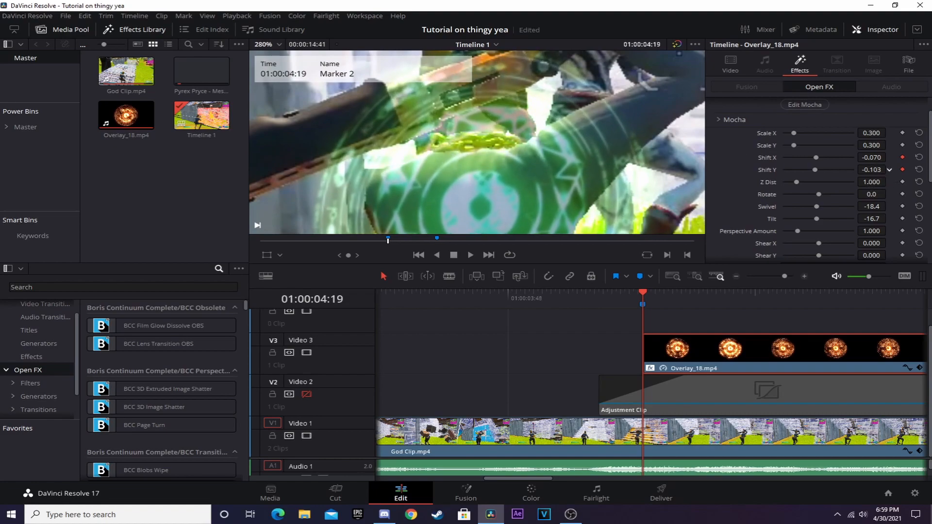
scroll(491, 166, down, 4)
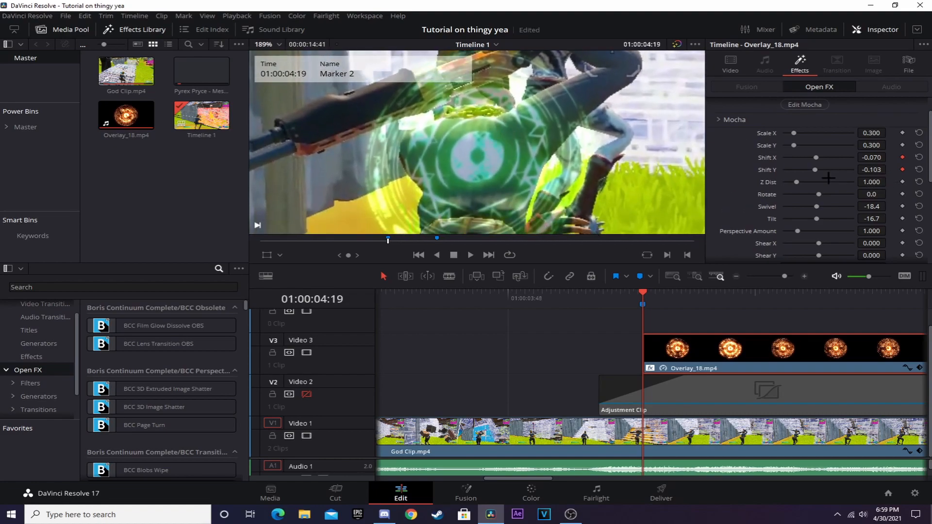
mouse_move(873, 158)
mouse_down()
mouse_move(891, 157)
mouse_move(872, 158)
mouse_up()
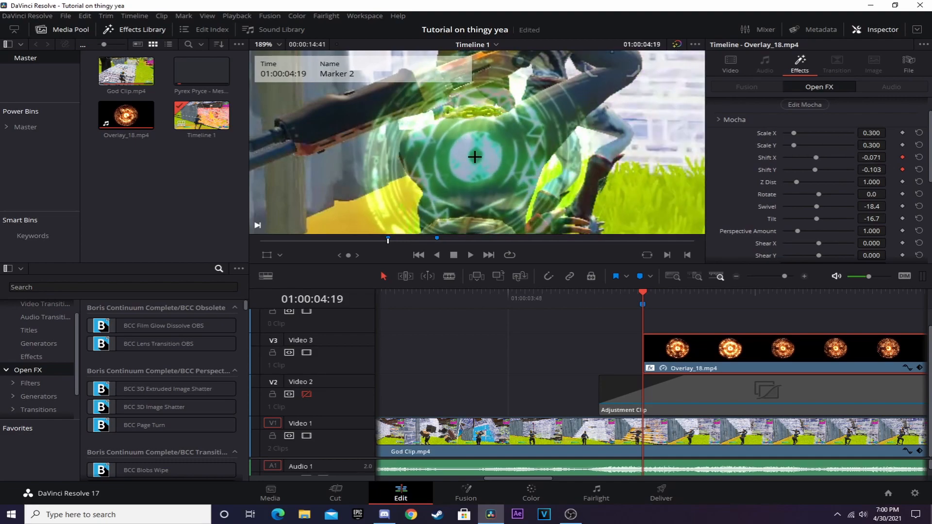
scroll(574, 154, up, 4)
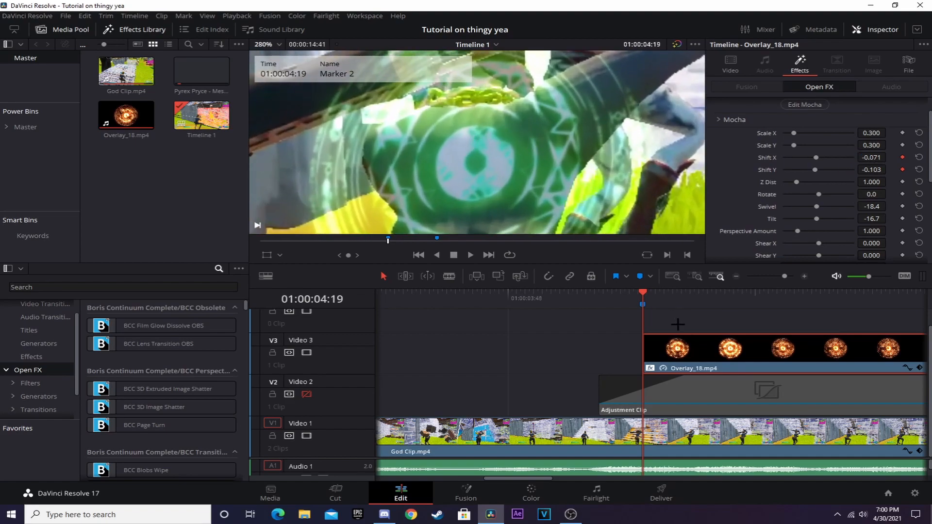
Keyframe the overlay's Shift Y to -0.105 at 01:00:04:23 and -0.106 at 01:00:04:26
click(805, 276)
click(805, 277)
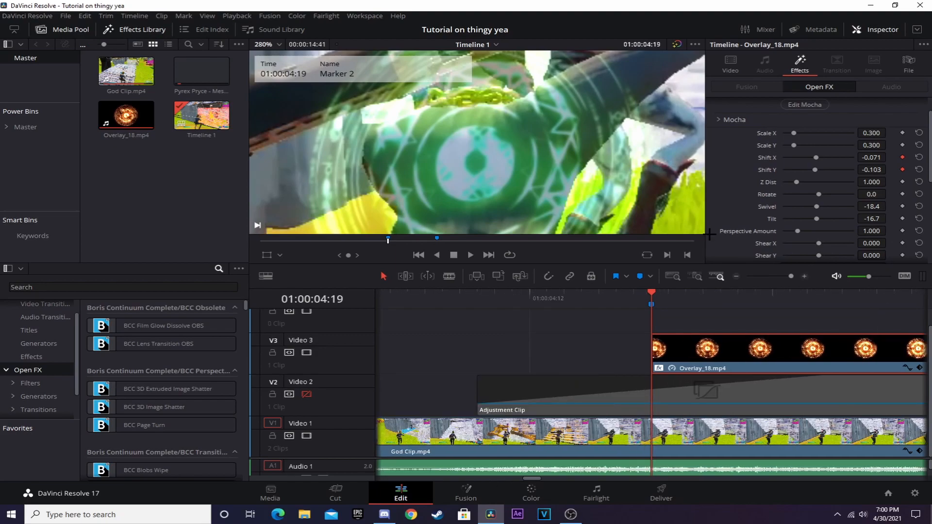
click(668, 293)
drag(667, 292, 721, 291)
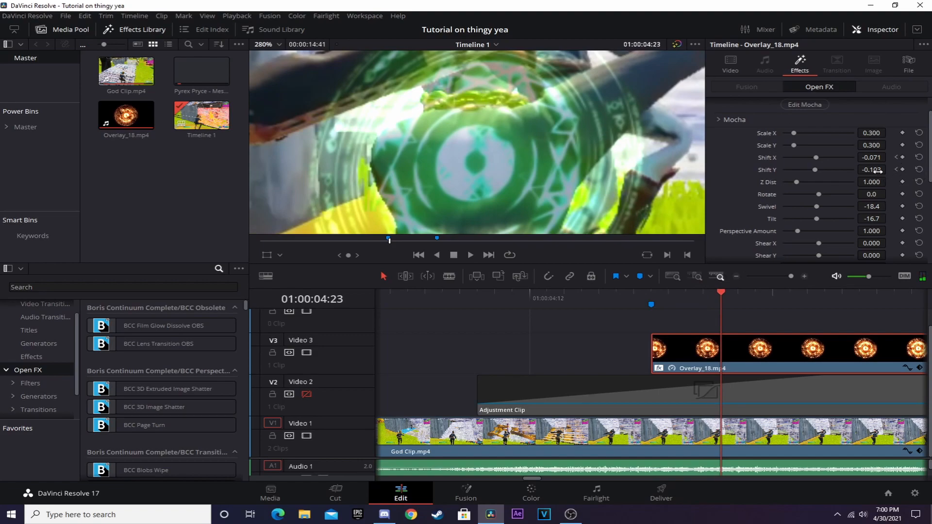
drag(872, 170, 869, 170)
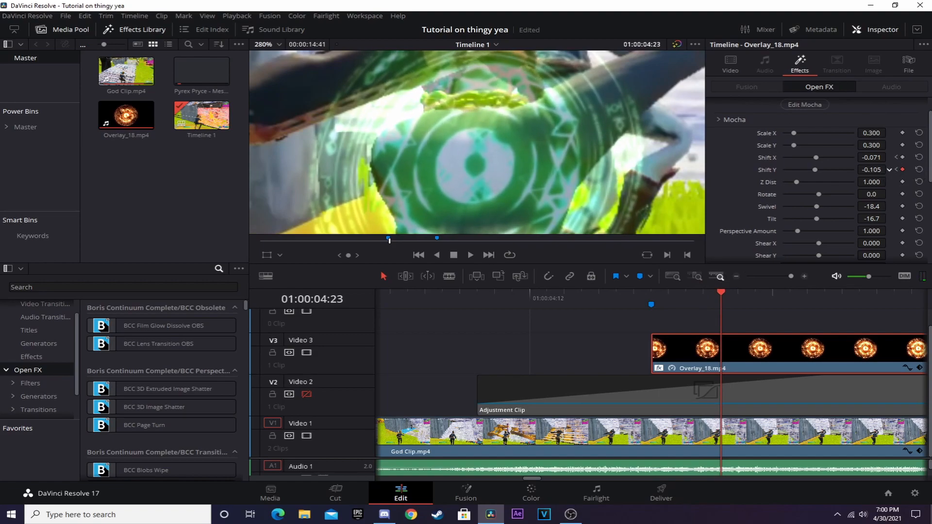
drag(726, 294, 772, 293)
drag(872, 170, 871, 170)
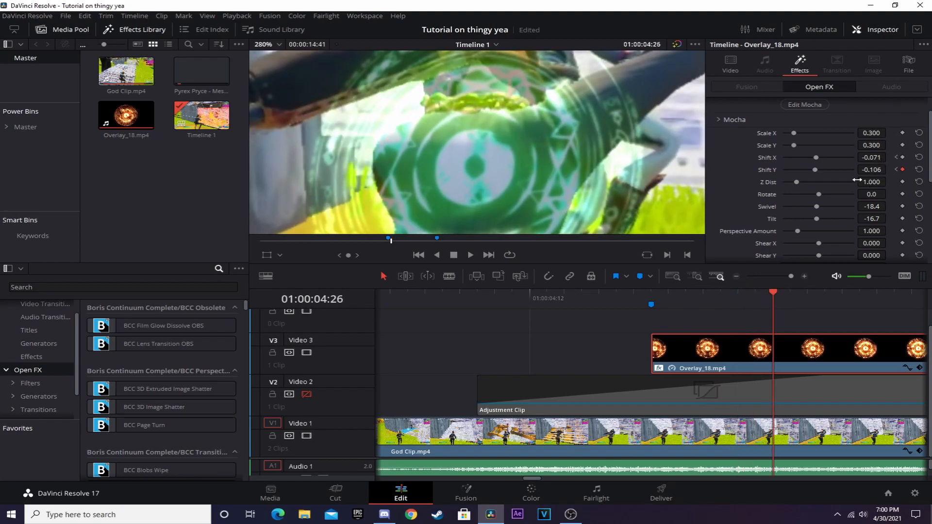
Continue the overlay's Shift Y keyframes with -0.108 at 01:00:04:28 and -0.109 at 01:00:04:30
scroll(537, 149, down, 2)
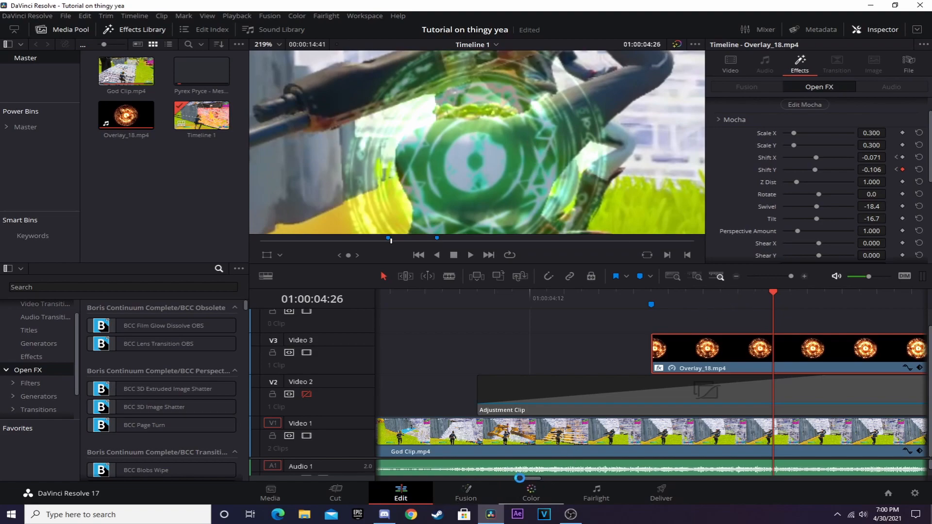
drag(531, 478, 536, 478)
drag(632, 304, 651, 301)
drag(884, 170, 880, 171)
click(663, 306)
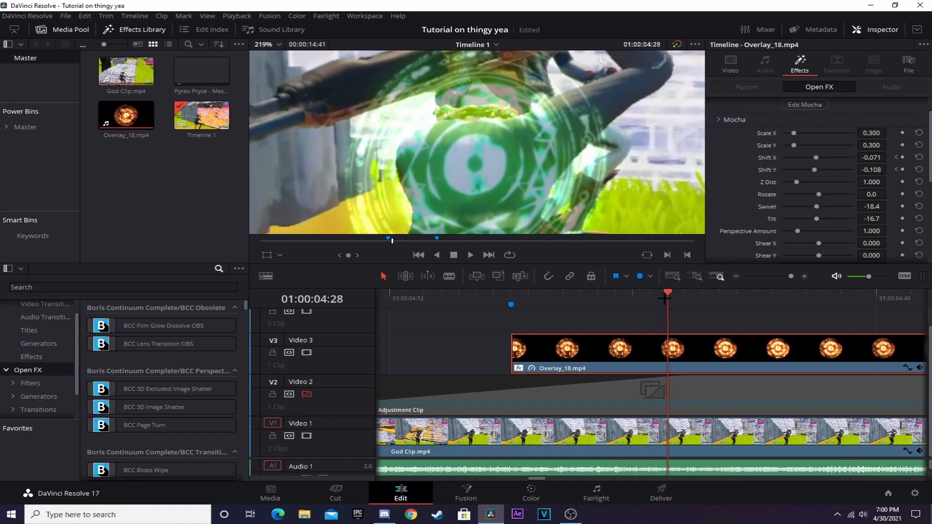
click(686, 297)
click(703, 297)
drag(876, 171, 875, 171)
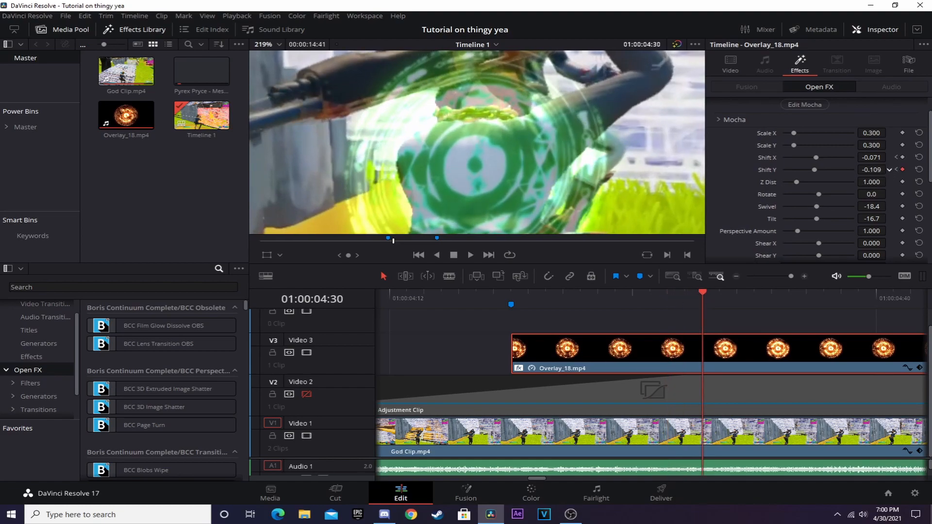
Keyframe the overlay's Shift Y to -0.113 at 01:00:04:39 and -0.117 at 01:00:04:46
drag(705, 296, 757, 300)
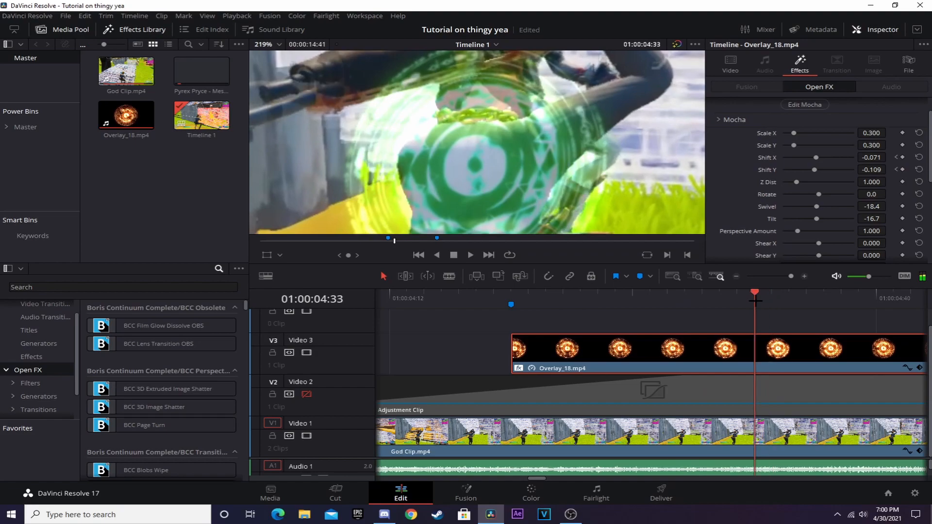
drag(823, 293, 863, 298)
drag(885, 169, 882, 170)
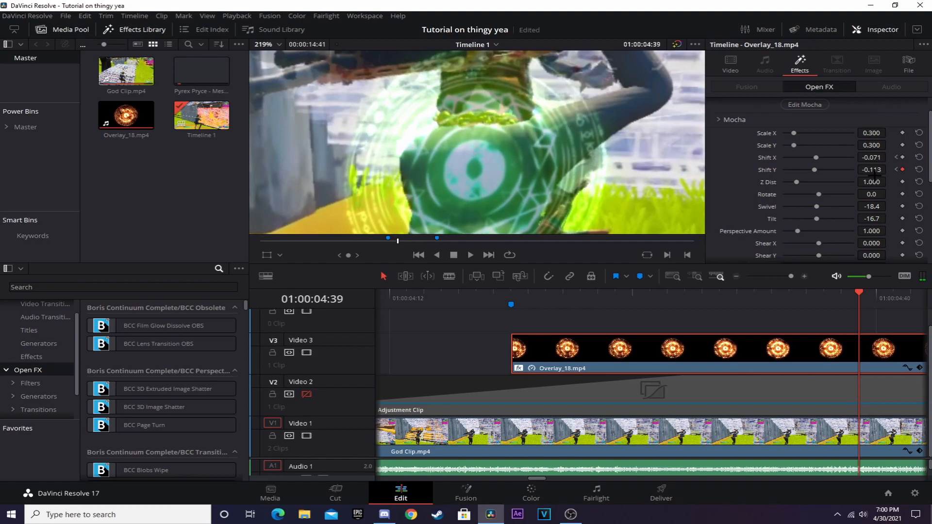
click(736, 277)
drag(653, 299, 712, 294)
drag(873, 170, 868, 170)
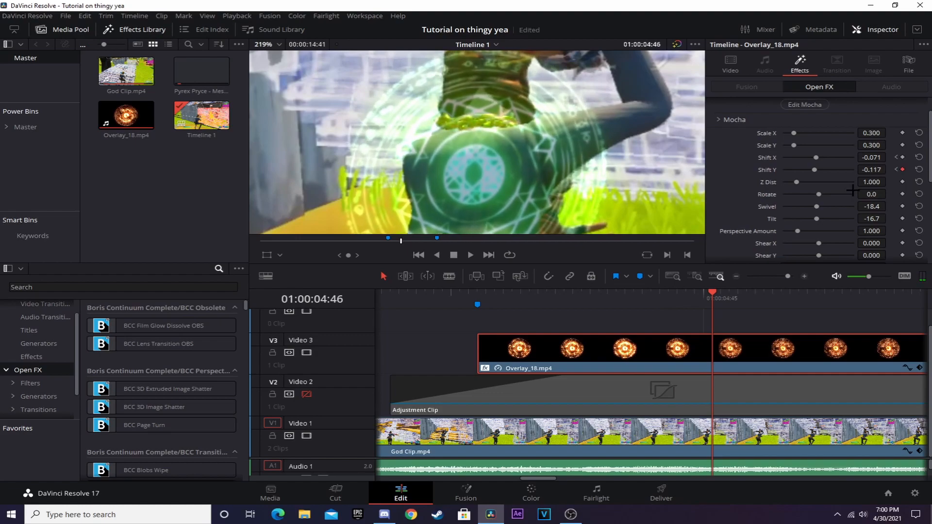
Keyframe the overlay's Shift Y to -0.116 at 01:00:04:54 and -0.115 at 01:00:05:00
drag(715, 296, 781, 305)
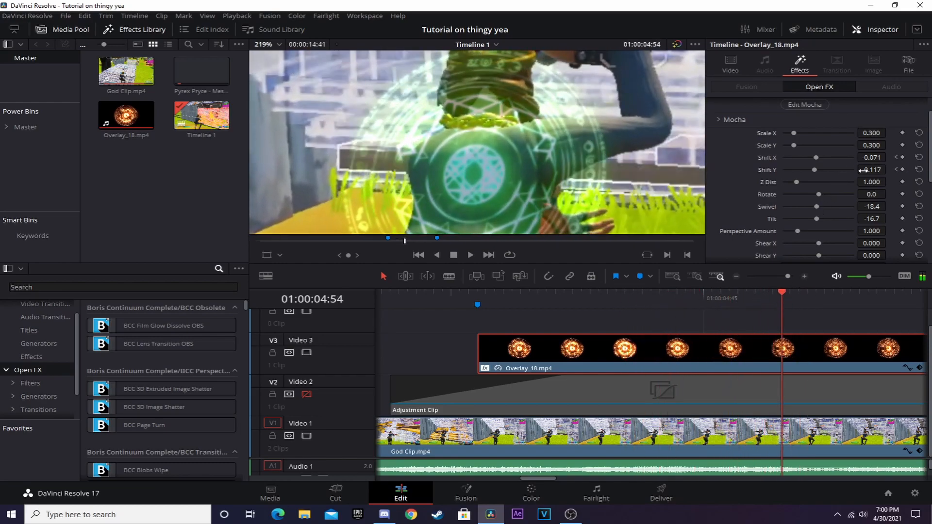
drag(872, 170, 872, 169)
drag(545, 479, 551, 479)
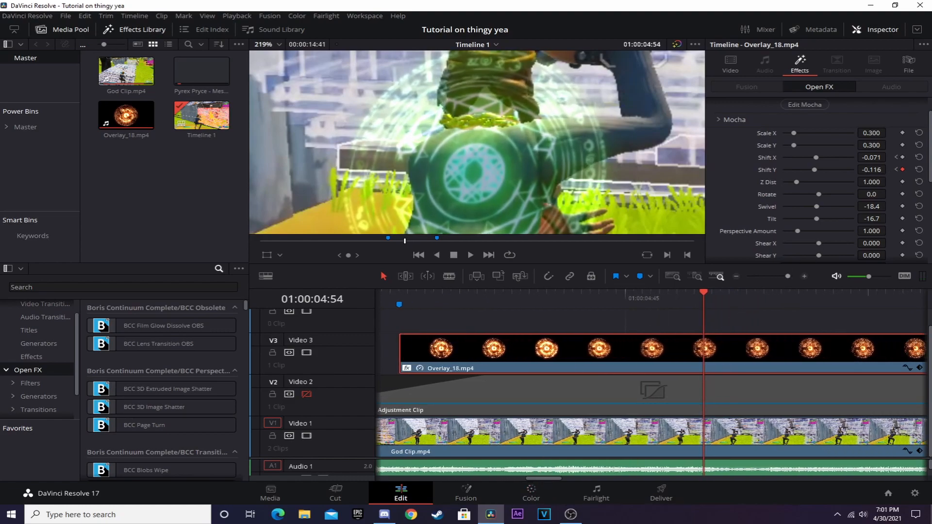
drag(714, 299, 756, 294)
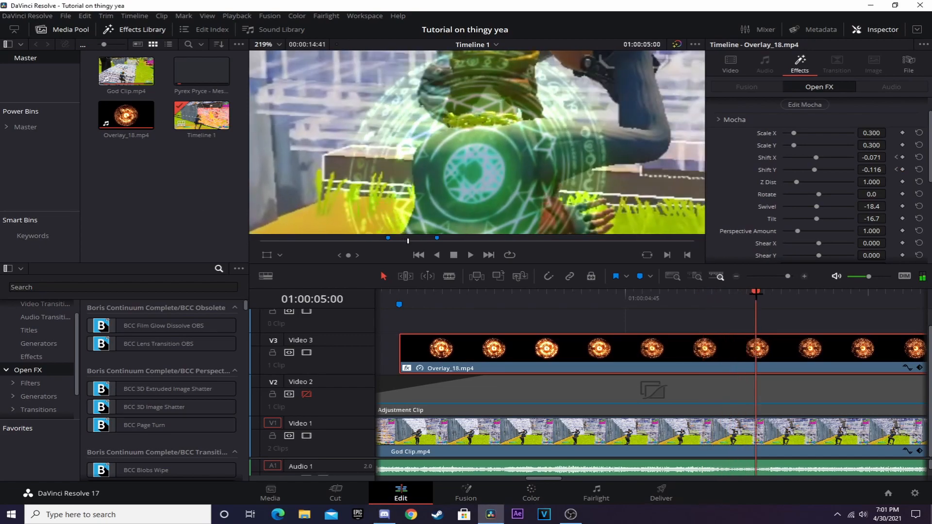
click(903, 170)
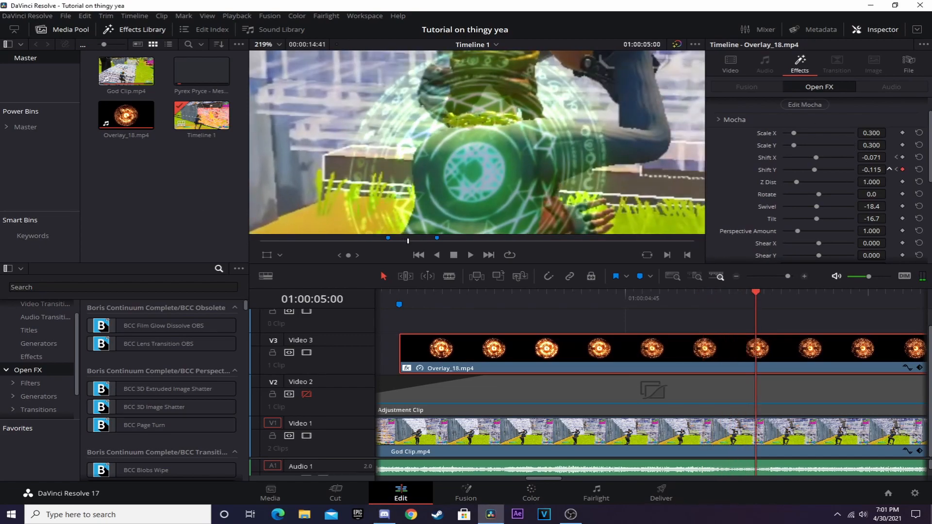
Set the overlay clip's composite Opacity to 100
drag(589, 297, 808, 328)
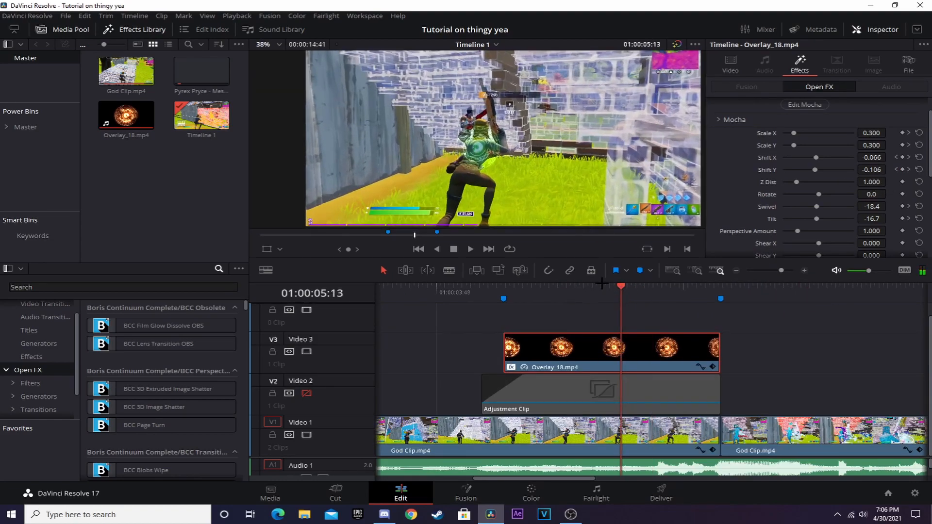
click(731, 62)
click(871, 217)
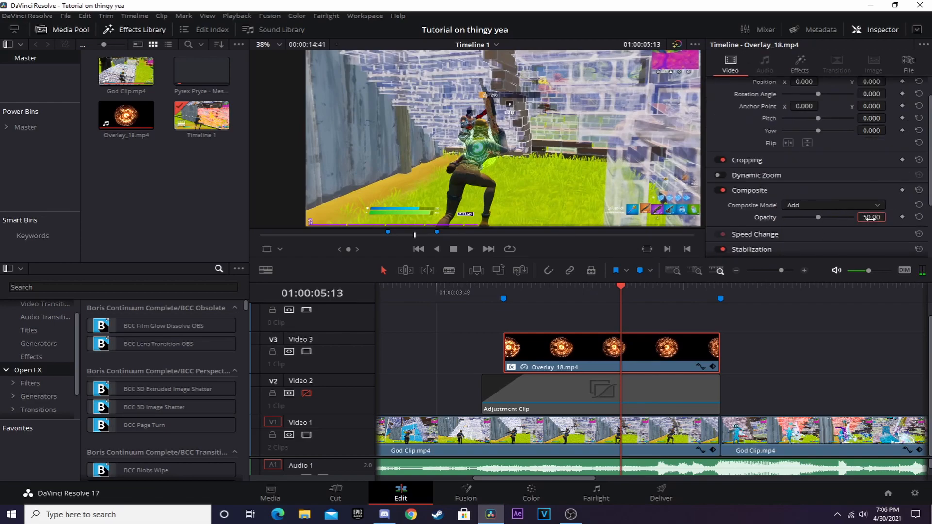
text(100)
key(Return)
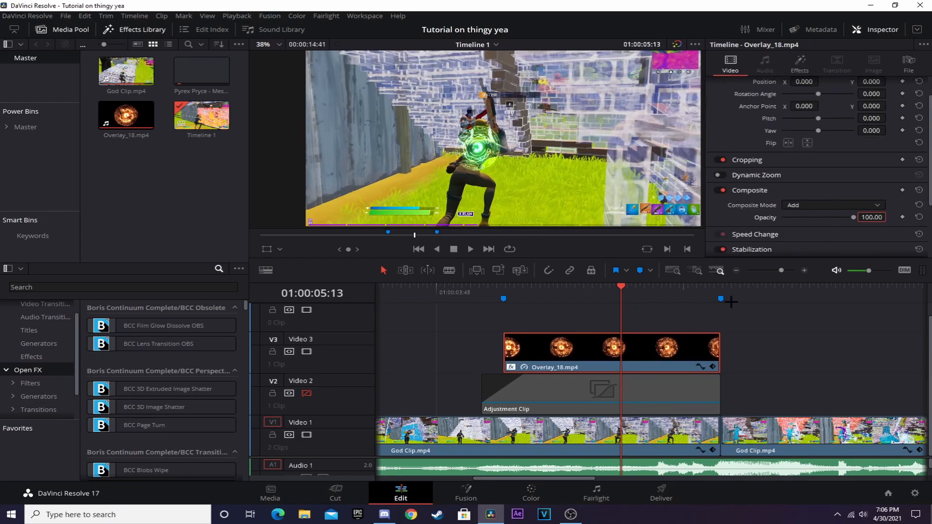
Re-enable the Video 2 track and scrub through the slow-motion section to check the circle, ending at Marker 2
click(307, 393)
click(428, 344)
drag(475, 292, 635, 290)
scroll(525, 136, down, 2)
drag(524, 136, 523, 146)
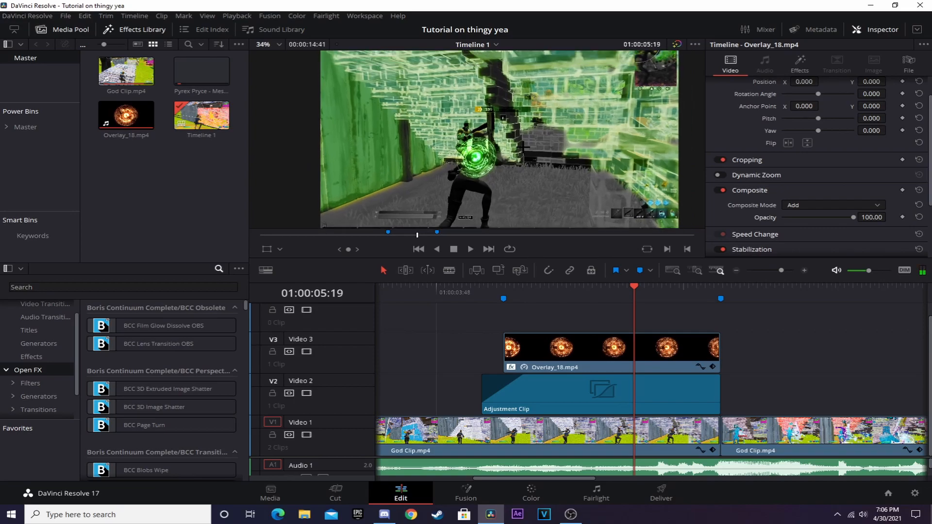
drag(615, 296, 671, 310)
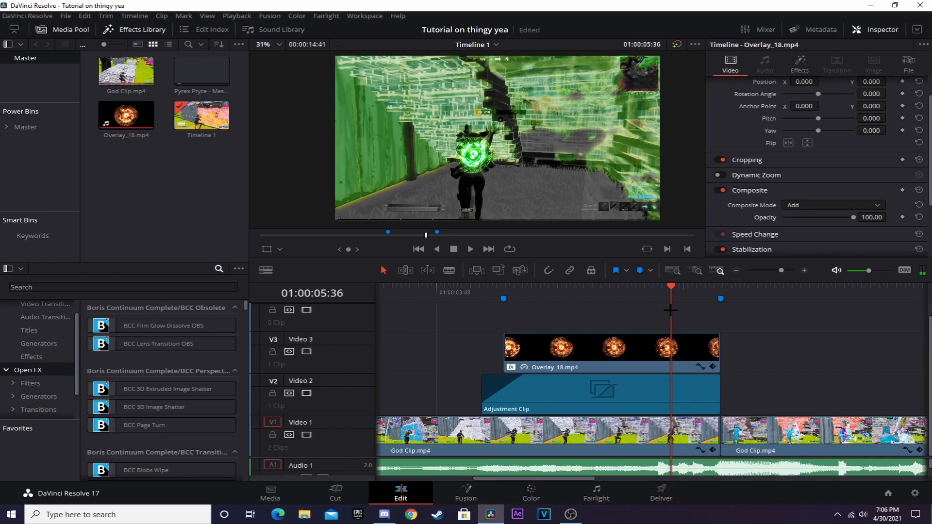
drag(587, 296, 481, 299)
click(505, 286)
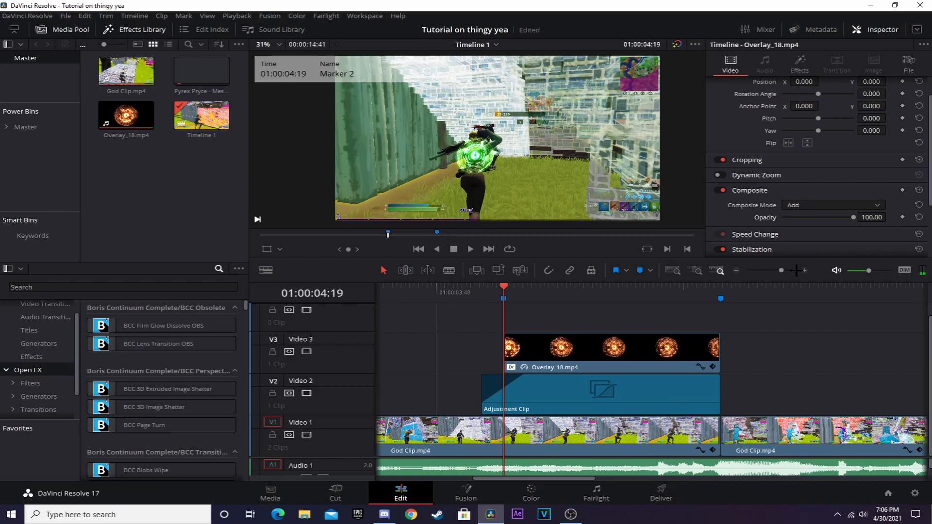
Extend the overlay clip's start back to the adjustment clip's start and return the playhead to Marker 2
click(804, 271)
drag(656, 350, 608, 350)
drag(608, 293, 669, 329)
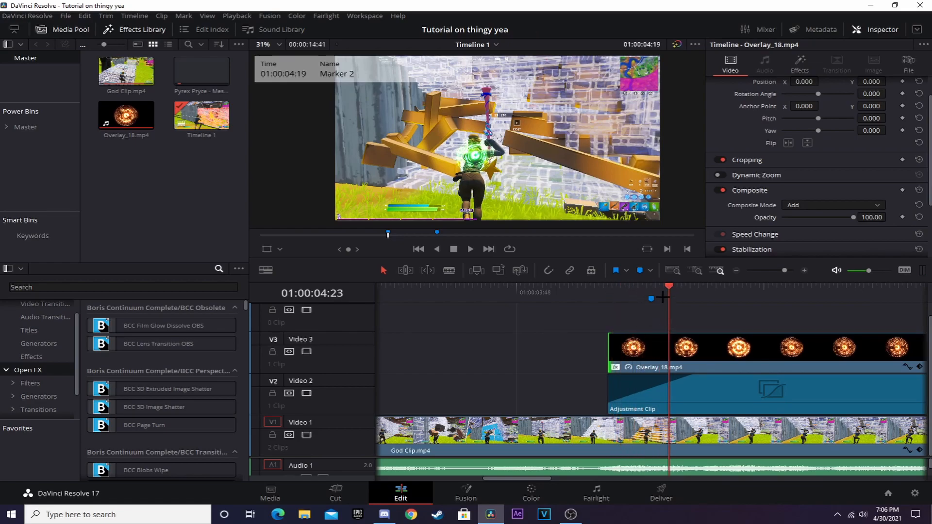
drag(662, 297, 643, 295)
click(659, 339)
click(651, 288)
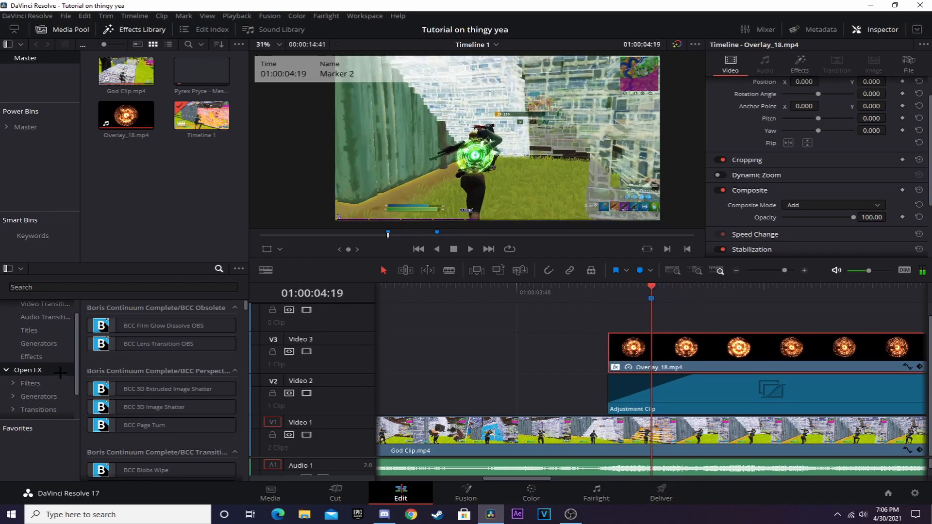
Find the S_DissolveLuma transition and apply it to the start of the overlay clip
click(102, 289)
text(S_d)
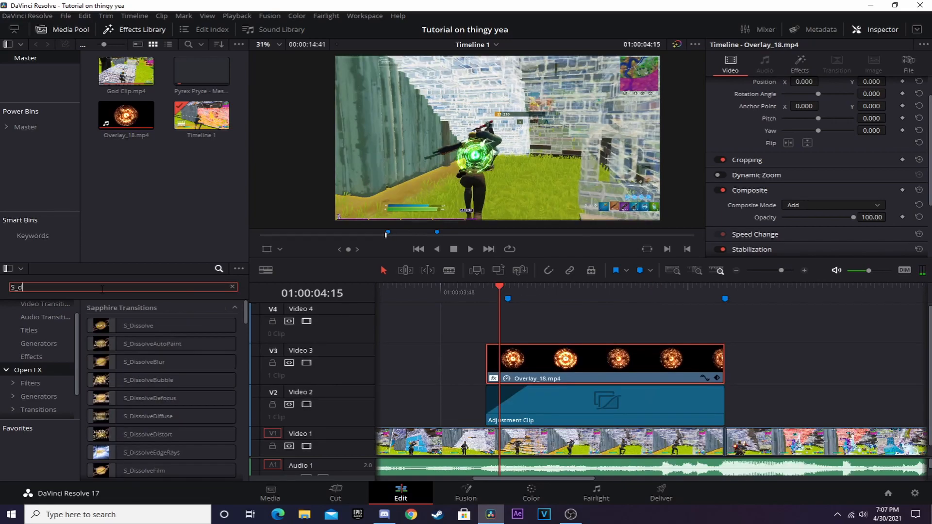
text(issolveluma)
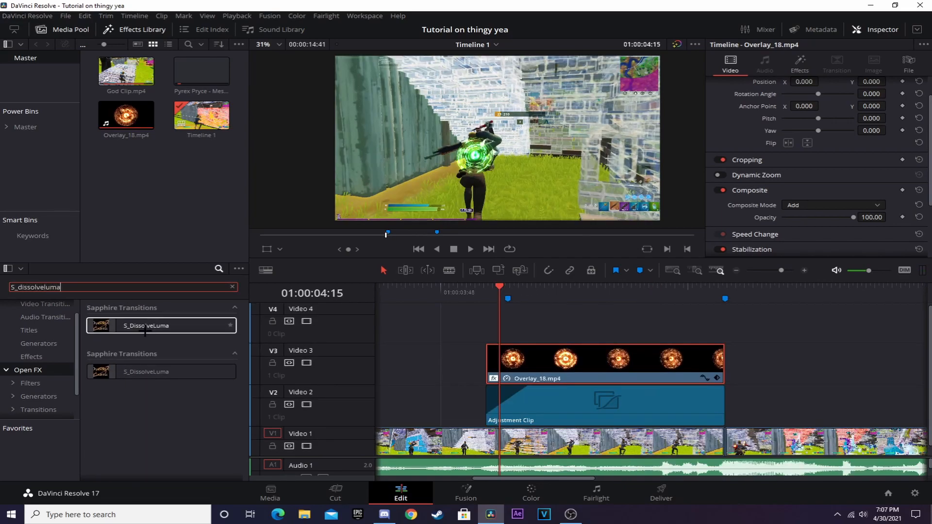
drag(146, 325, 762, 364)
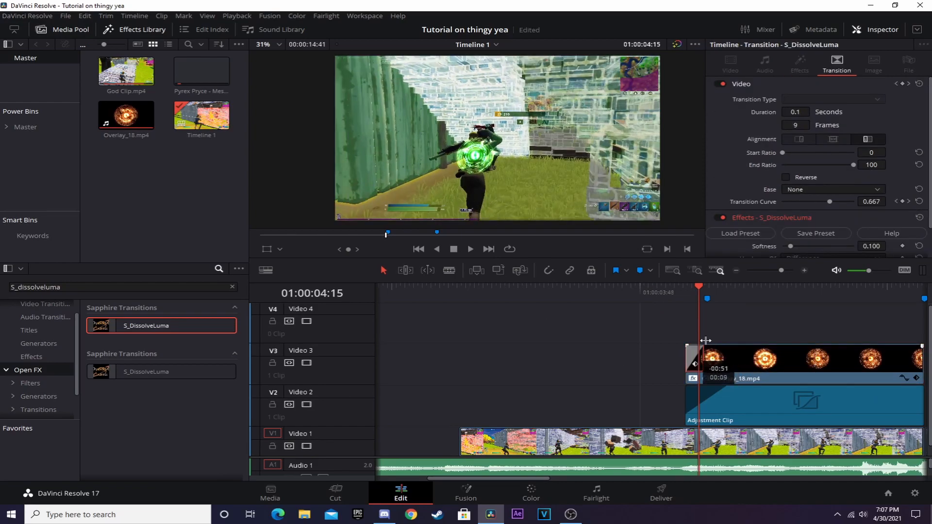
Lengthen the S_DissolveLuma transition so it ends just past Marker 2, and scrub through the section to check it
click(704, 293)
click(807, 270)
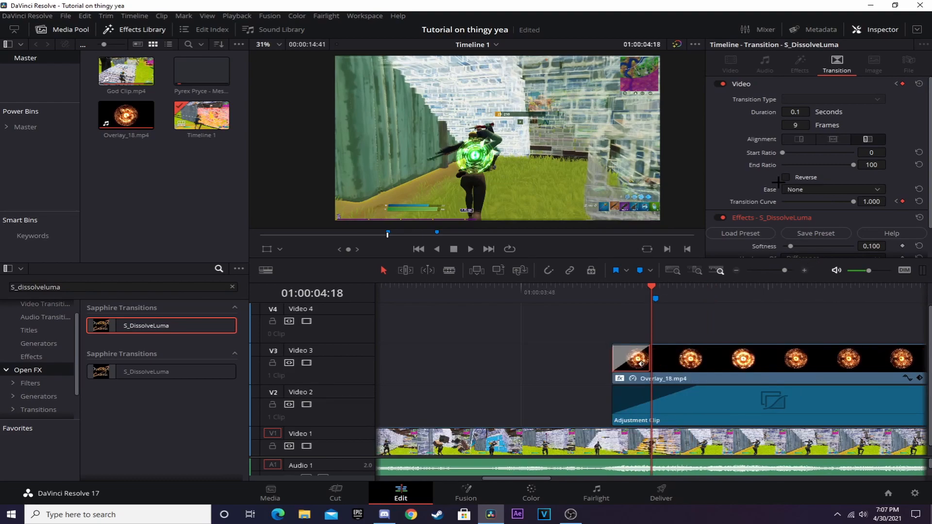
scroll(779, 183, down, 1)
click(656, 298)
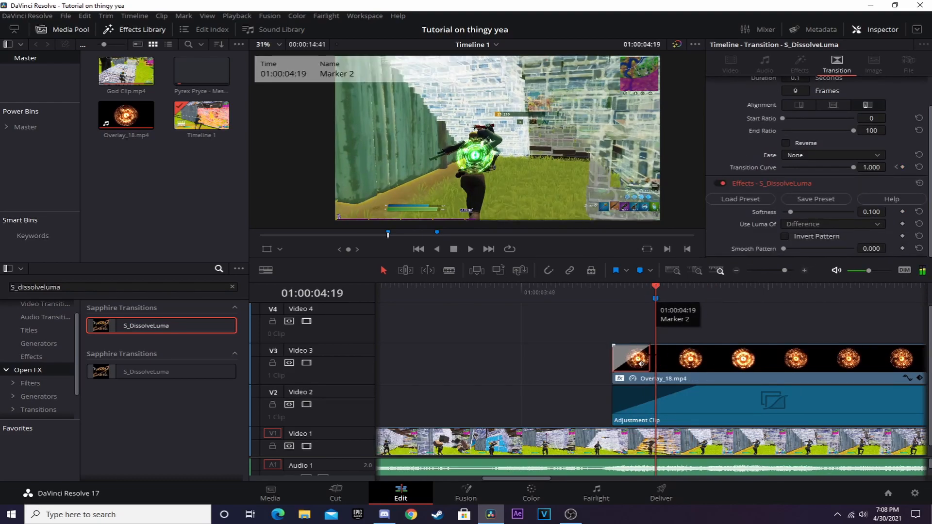
drag(650, 360, 655, 360)
mouse_move(615, 294)
mouse_down()
mouse_move(660, 298)
mouse_move(611, 297)
mouse_move(656, 298)
mouse_move(639, 296)
mouse_up()
click(698, 384)
drag(654, 358, 664, 358)
drag(639, 291, 879, 299)
click(734, 271)
click(783, 312)
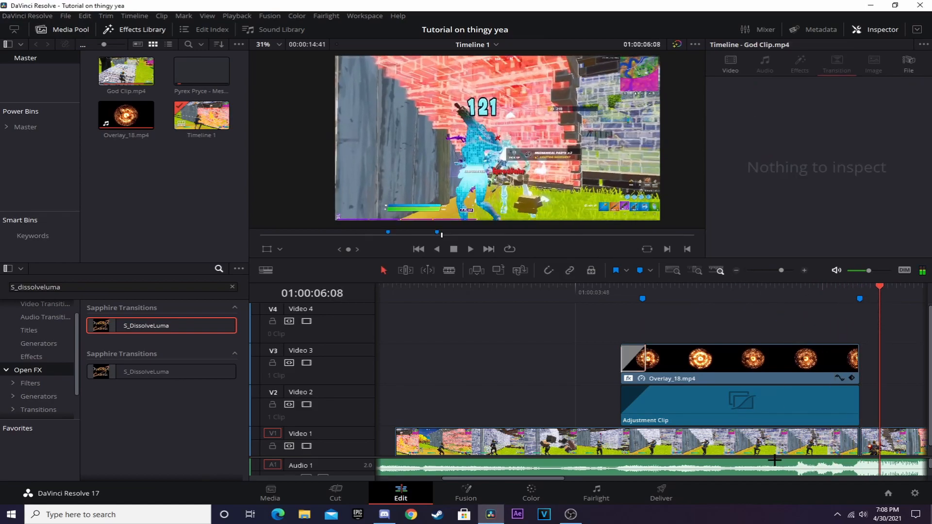
Add an Adjustment Clip on Video 4 starting at the overlay's start, and place the playhead on Marker 1 at 01:00:05:59
drag(763, 459, 763, 462)
click(232, 287)
click(31, 357)
drag(146, 326, 610, 328)
click(863, 291)
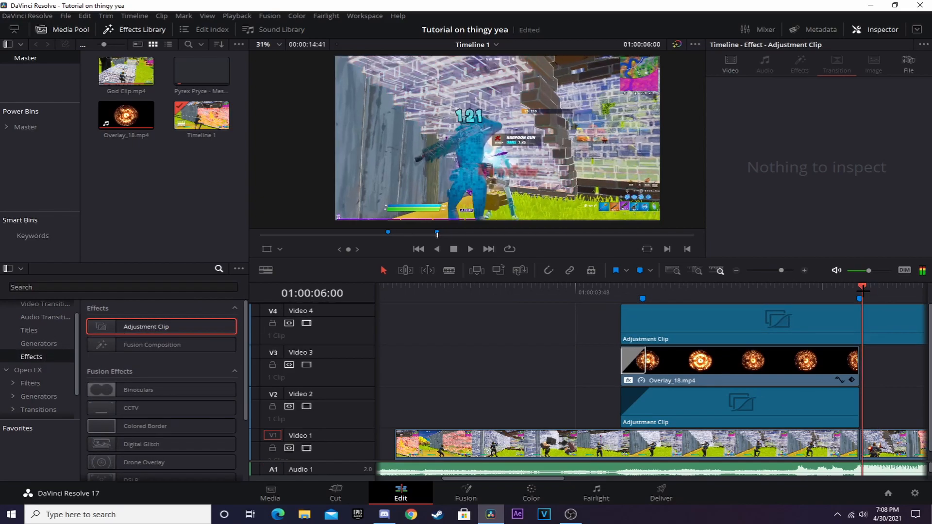
click(860, 292)
key(ctrl+b)
click(883, 318)
key(Delete)
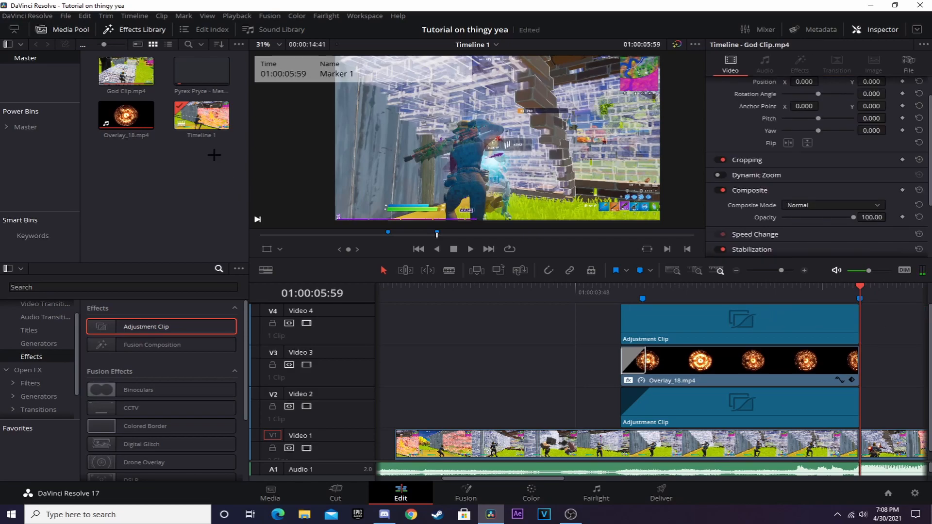
click(85, 15)
click(86, 24)
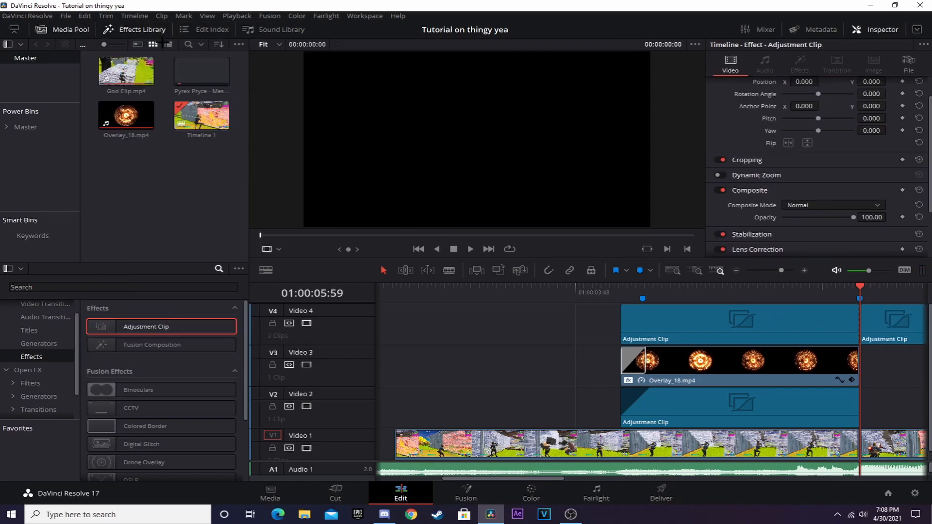
click(85, 15)
click(86, 23)
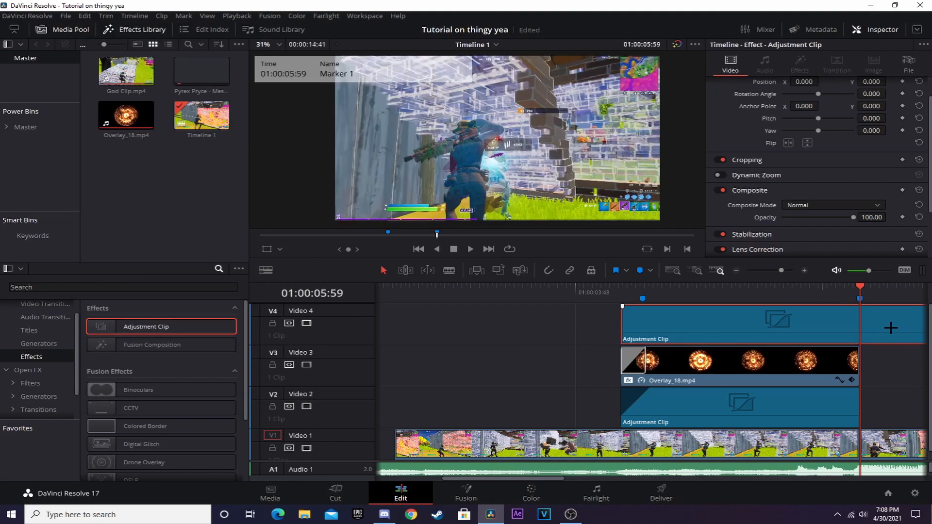
Split the Video 4 adjustment clip at Marker 1 and delete the part after the marker
key(ctrl+b)
click(906, 326)
key(BackSpace)
Open the Video 4 adjustment clip in the Fusion page at 01:00:05:07 and select its MediaIn1 node
click(748, 294)
click(749, 324)
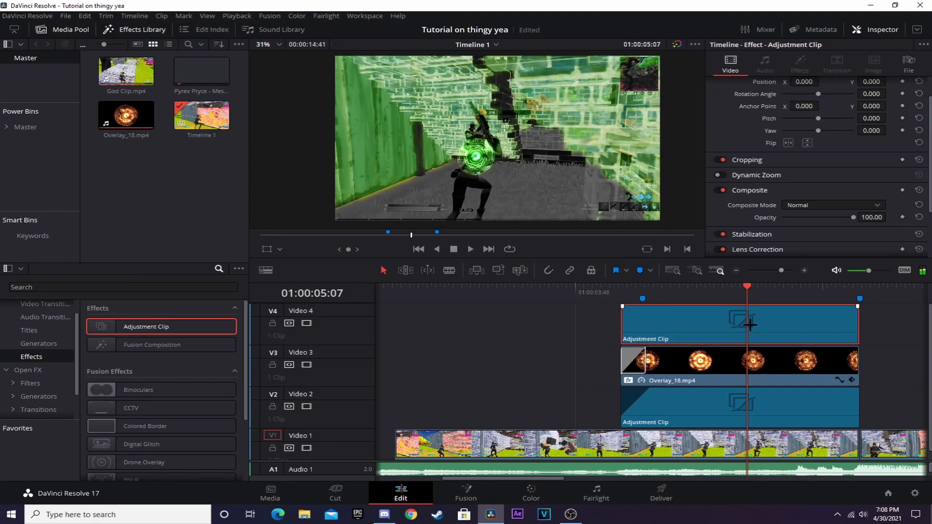
right_click(750, 325)
click(821, 266)
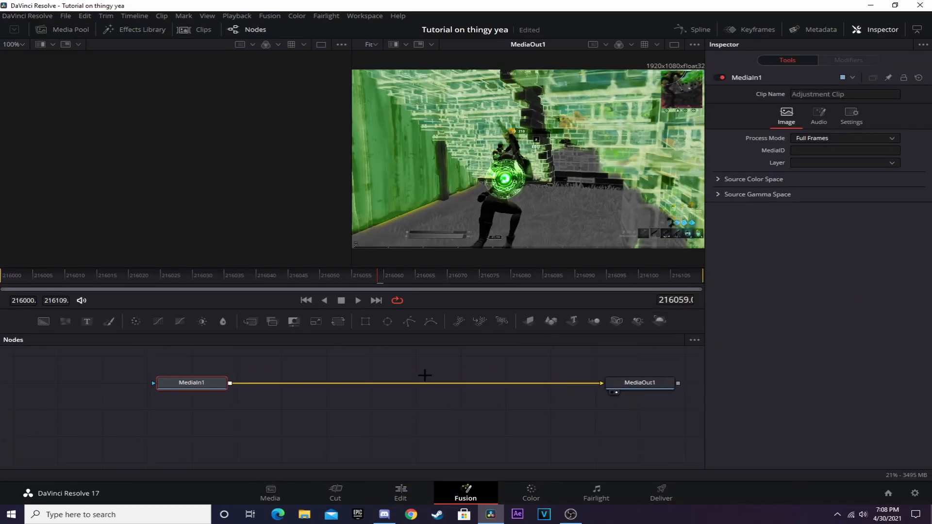
click(204, 387)
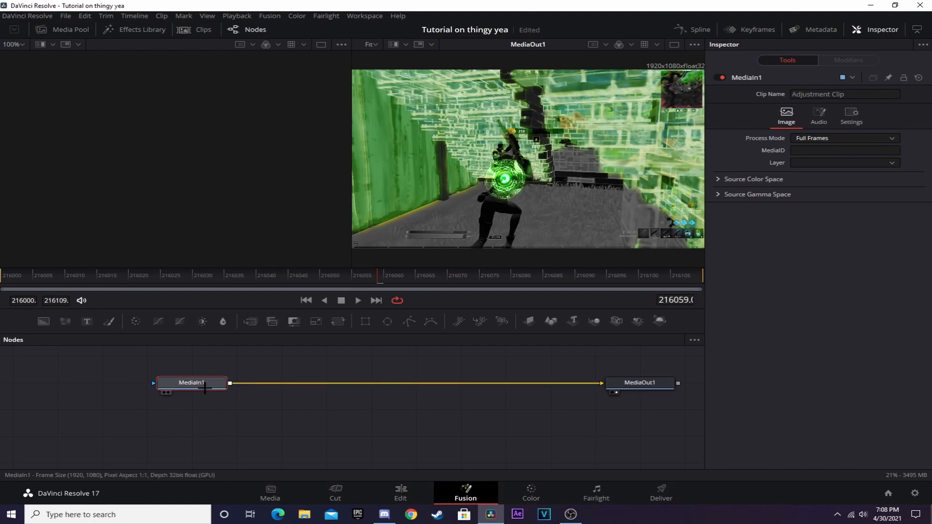
Add an S_WarpTransform node right after MediaIn1
key(shift+space)
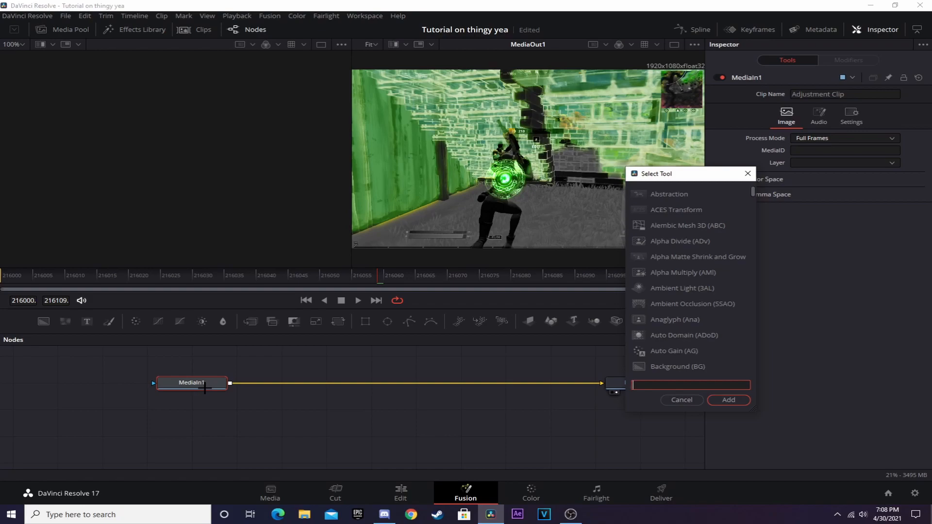
text(warptrans)
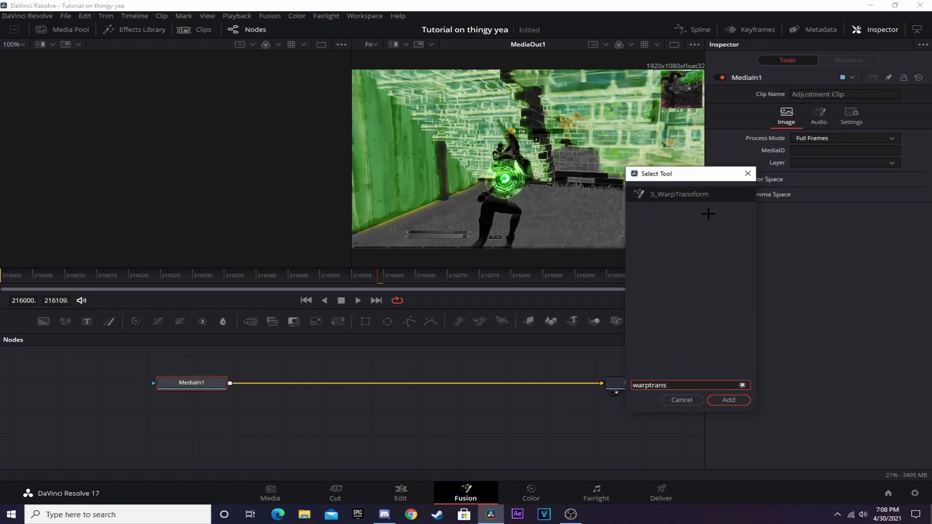
click(705, 191)
click(730, 401)
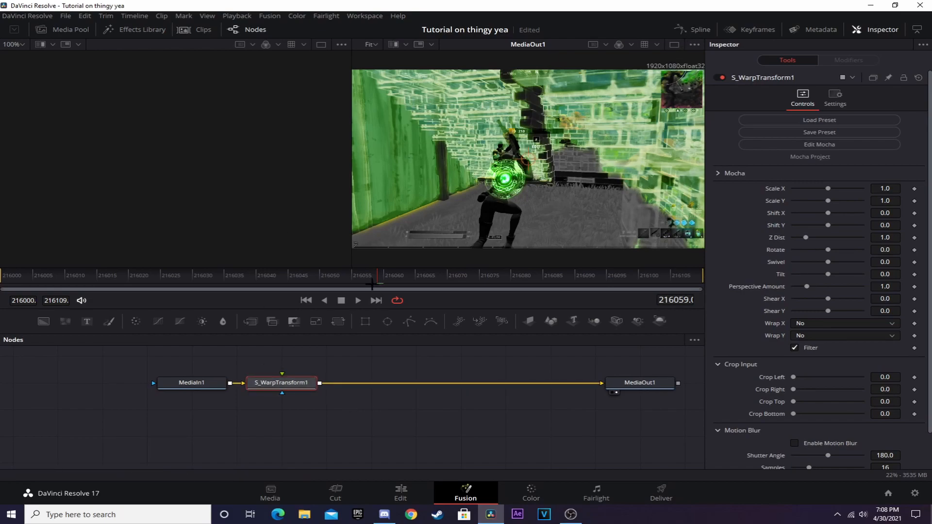
Set a Z Dist keyframe of 1.0 on S_WarpTransform1 at the first frame, 216000
drag(127, 279, 2, 267)
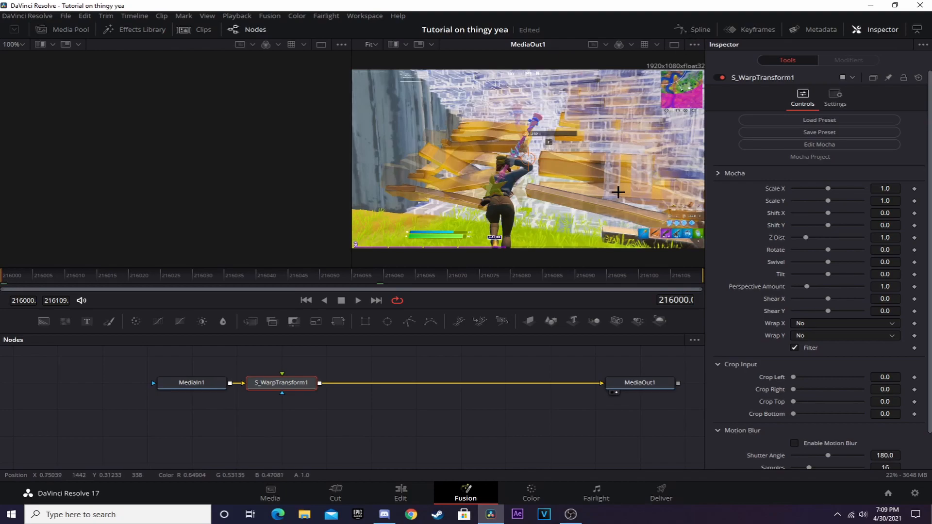
click(698, 30)
click(698, 29)
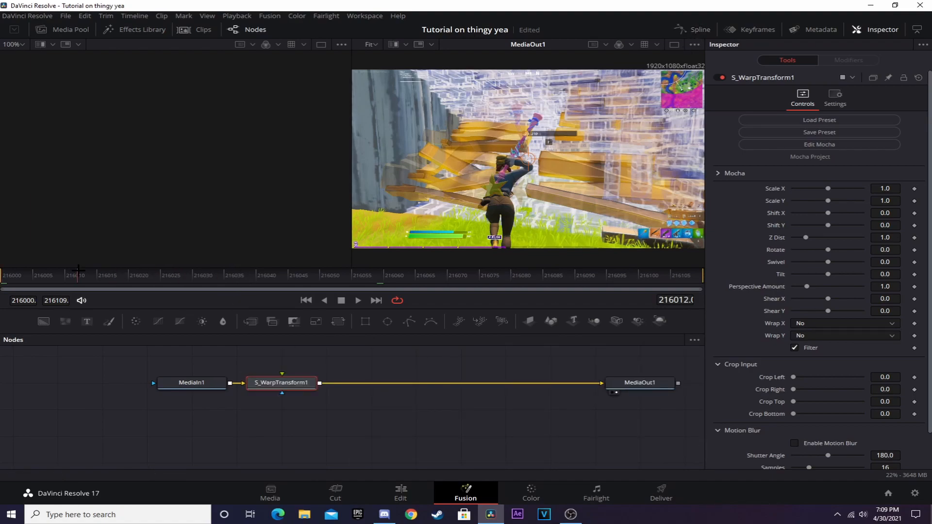
drag(12, 279, 43, 277)
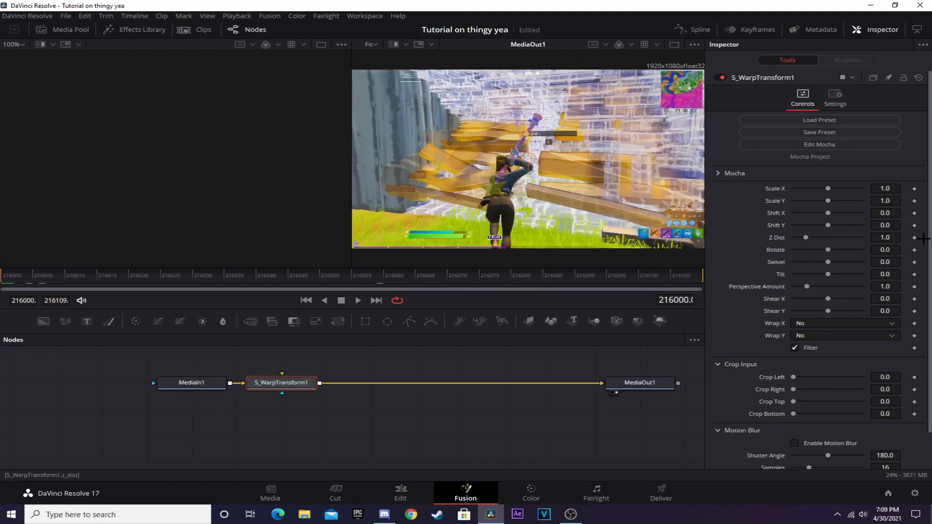
click(914, 238)
Keyframe Z Dist at 1.0 on the last frame, 216109, and at 0.658 on frame 216055
click(703, 277)
mouse_move(362, 280)
mouse_down()
mouse_move(343, 281)
mouse_move(357, 282)
mouse_up()
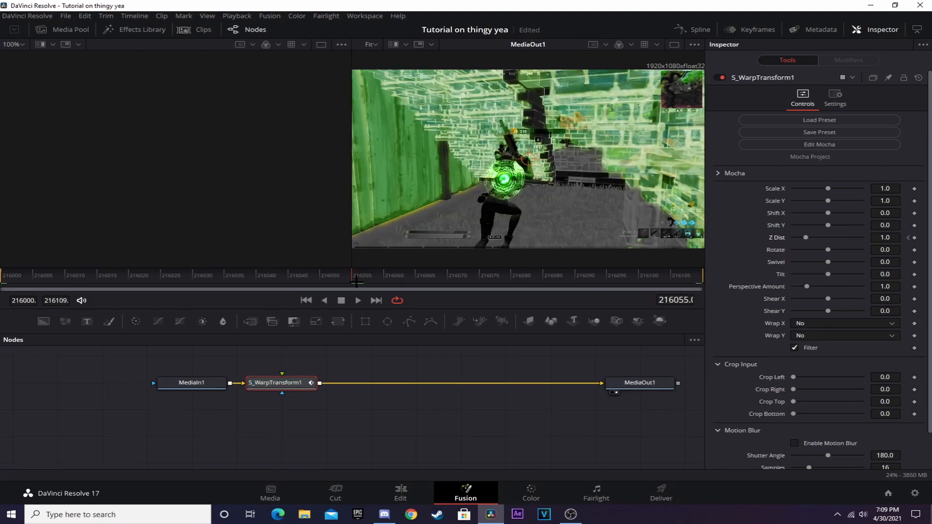
drag(425, 280, 710, 284)
click(914, 238)
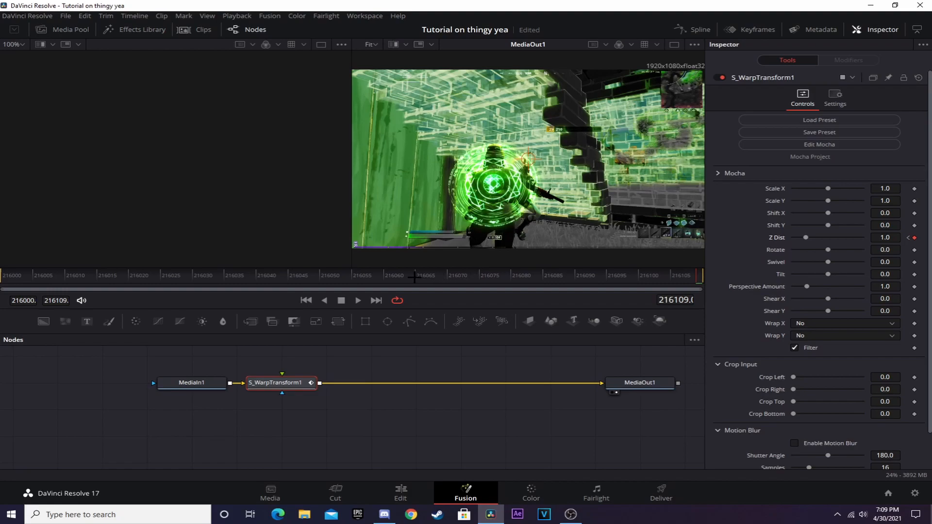
click(353, 275)
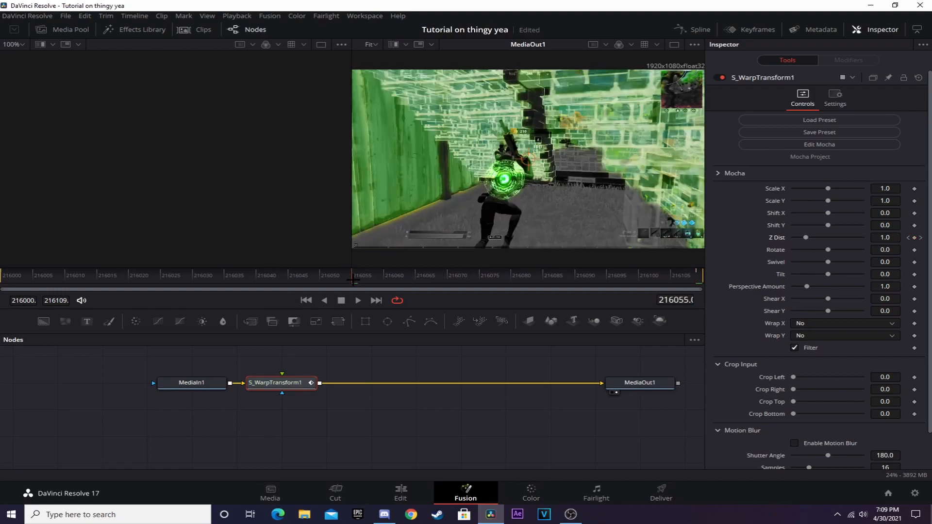
drag(877, 240, 846, 240)
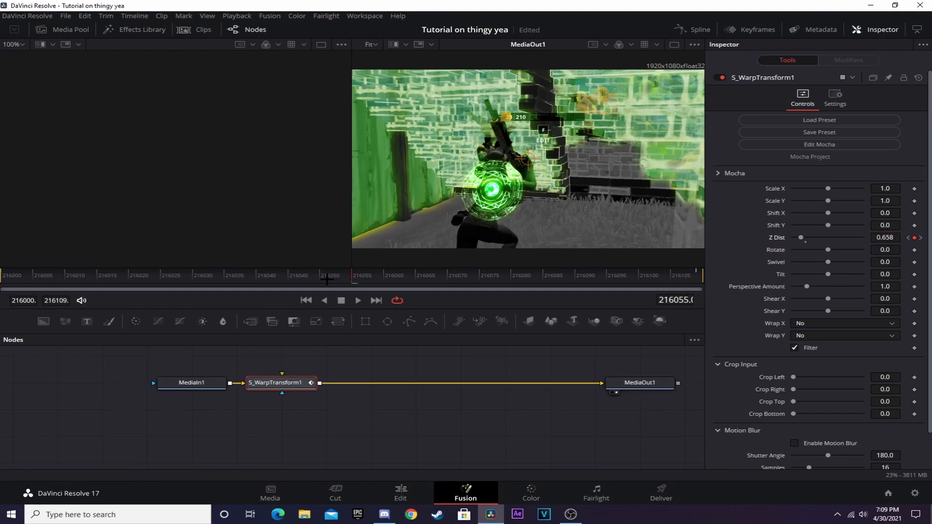
Keyframe Rotate at 0.0 on frames 216000 and 216109, and set it to 4.0 on frame 216055
drag(336, 277, 2, 272)
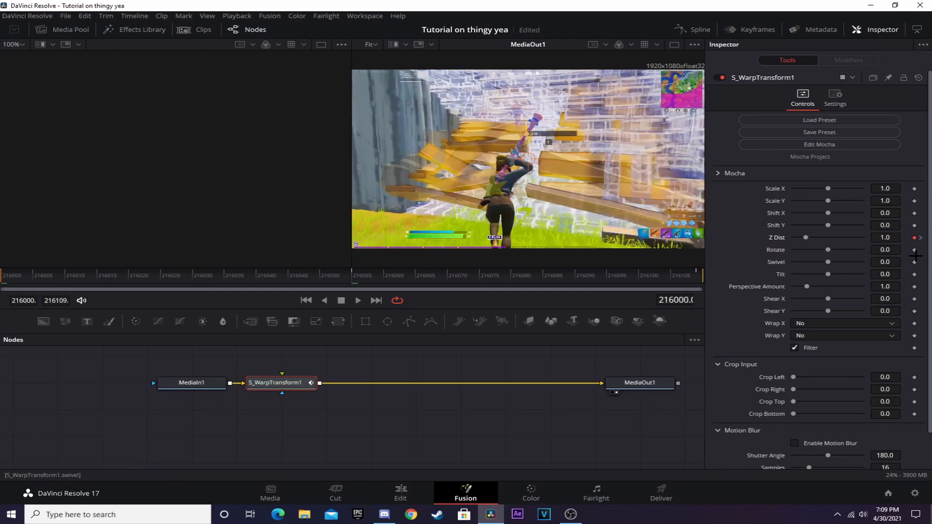
click(915, 250)
key(End)
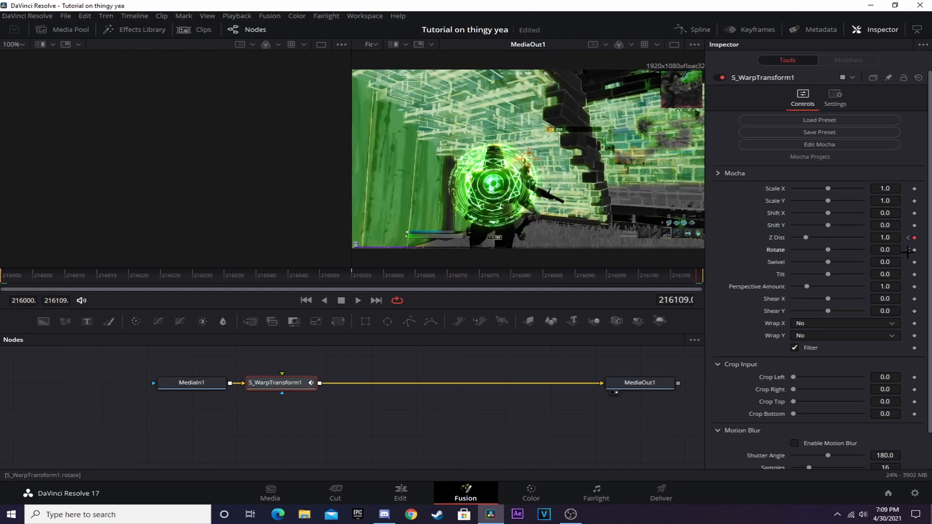
click(355, 278)
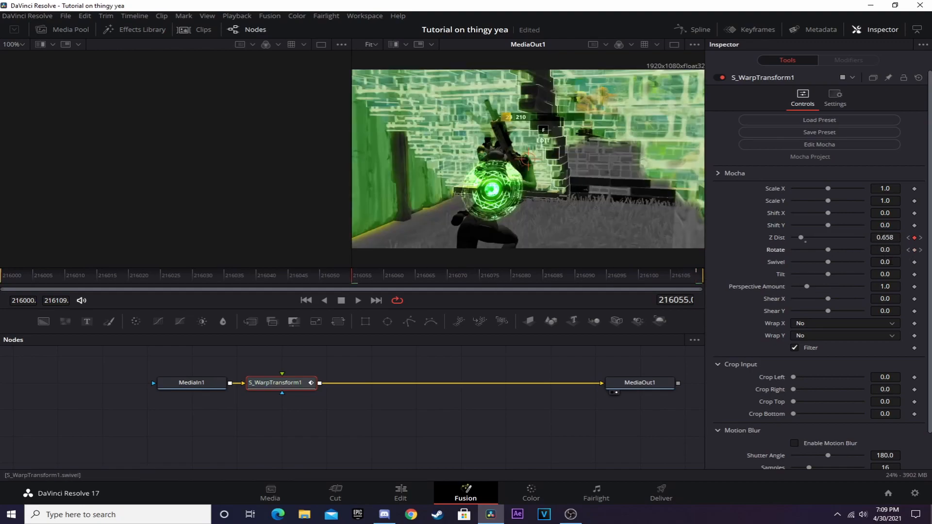
mouse_move(885, 249)
mouse_down()
mouse_move(897, 250)
mouse_move(865, 250)
mouse_move(902, 250)
mouse_up()
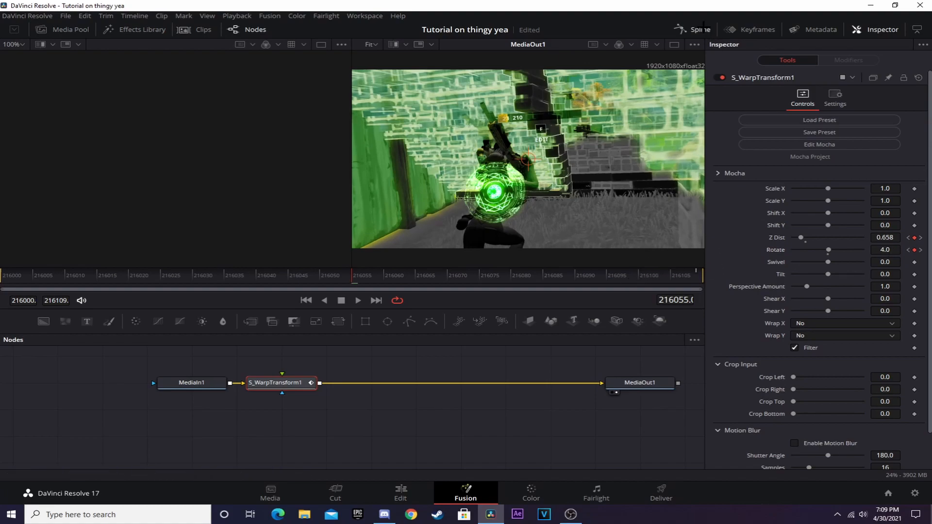
Show S_WarpTransform1's Z Dist and Rotate curves in the Spline editor and frame the whole Z Dist curve
click(697, 29)
click(371, 365)
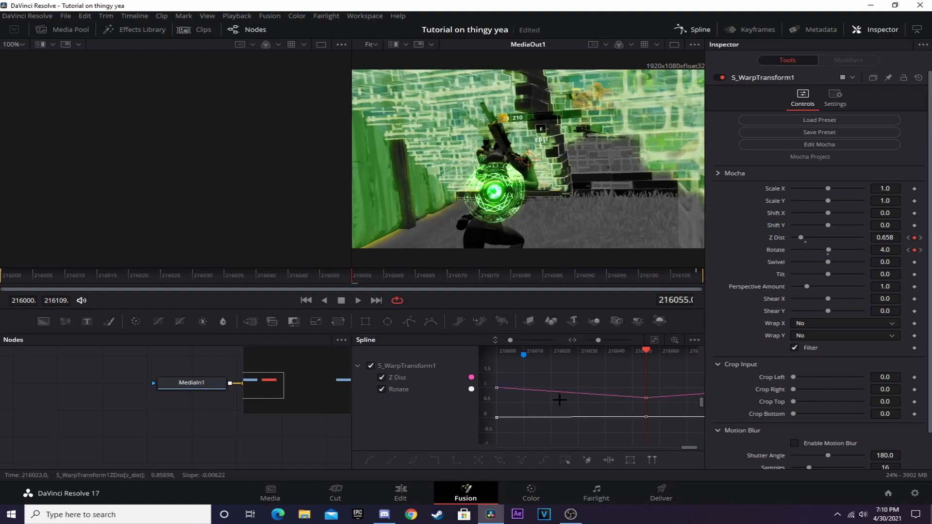
drag(588, 431, 607, 435)
scroll(550, 426, down, 3)
scroll(600, 422, up, 3)
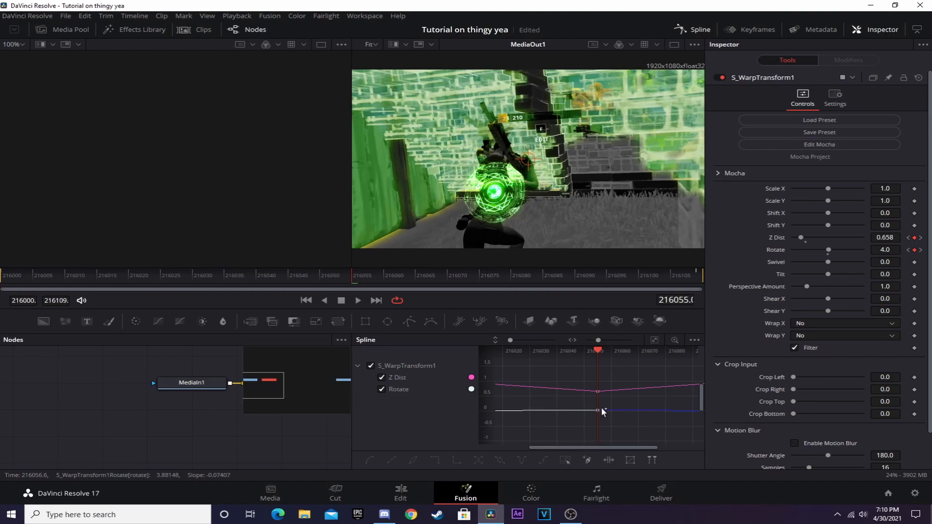
drag(484, 374, 520, 337)
scroll(583, 379, down, 5)
drag(581, 382, 577, 401)
drag(482, 383, 512, 308)
drag(548, 388, 546, 421)
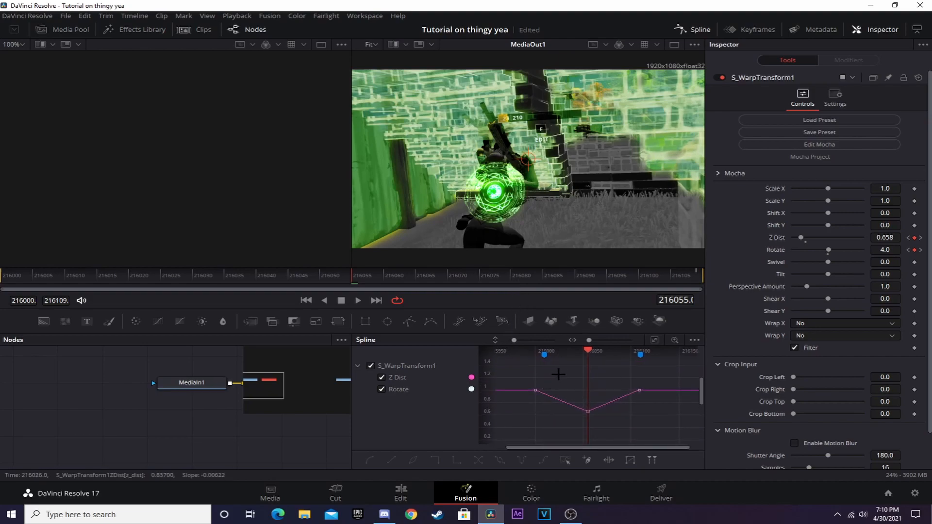
Ease the Z Dist curve out of its first keyframe and into its last one by reshaping their handles
drag(598, 358, 452, 357)
drag(648, 413, 629, 434)
drag(601, 356, 476, 355)
drag(625, 434, 611, 420)
scroll(607, 386, up, 5)
scroll(622, 411, down, 4)
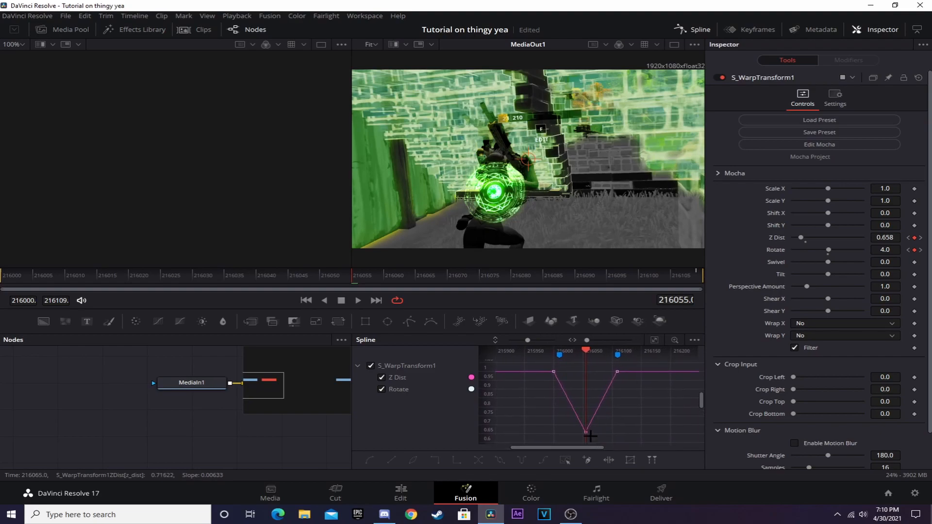
mouse_move(489, 395)
mouse_down()
mouse_move(486, 380)
mouse_move(463, 517)
mouse_move(490, 395)
mouse_move(491, 407)
mouse_up()
scroll(593, 380, up, 5)
drag(593, 398, 623, 381)
scroll(600, 377, down, 2)
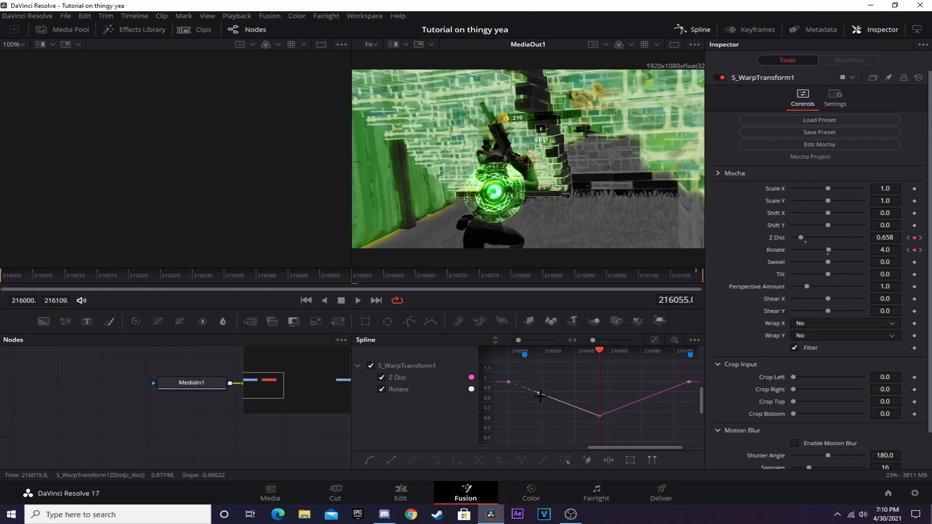
drag(538, 398, 554, 386)
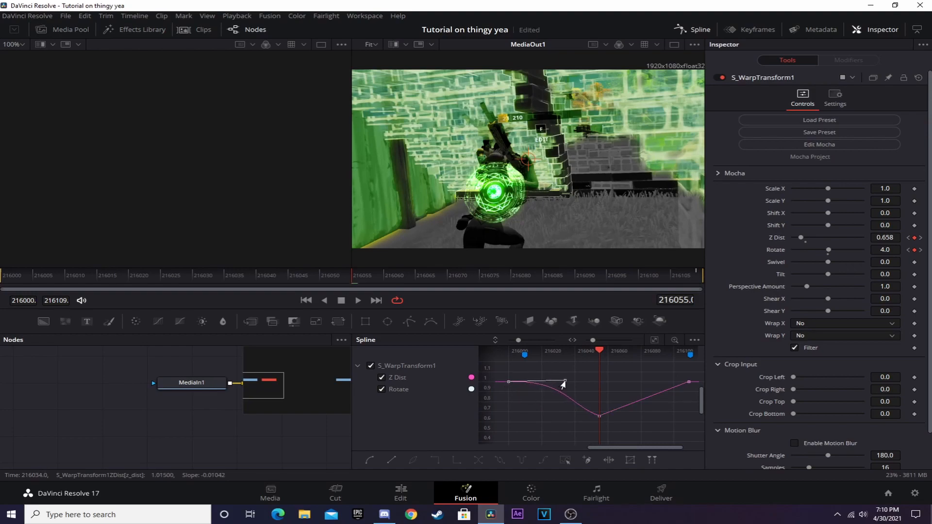
click(685, 386)
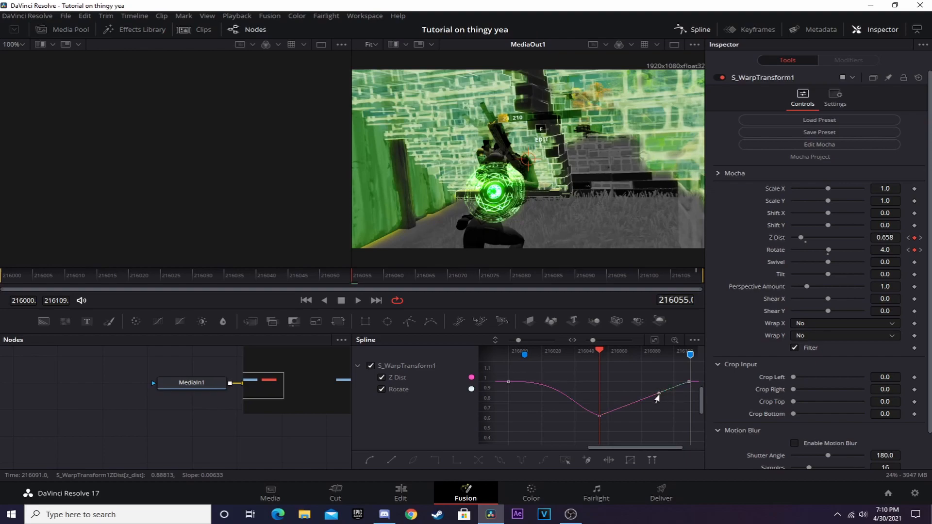
drag(676, 413, 660, 433)
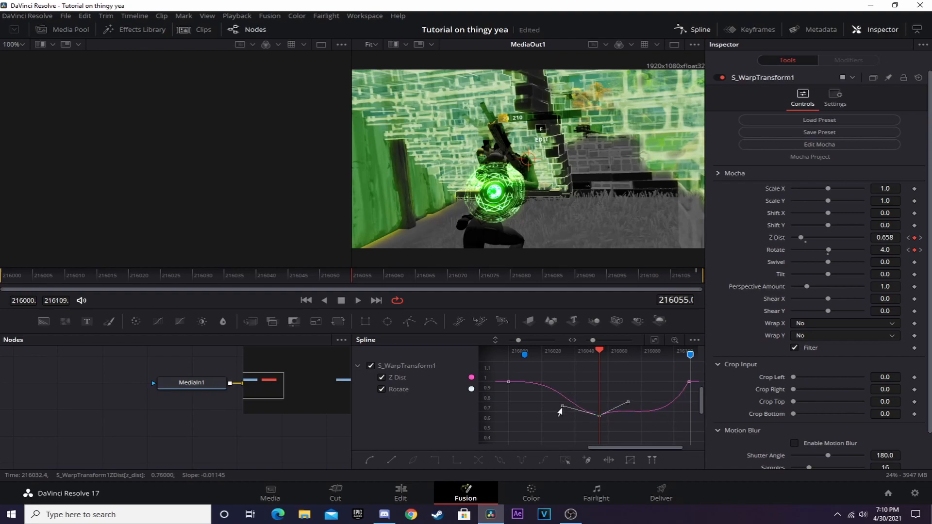
Adjust the handles of the middle Z Dist keyframe at frame 216055 so the curve dips smoothly through it
mouse_move(562, 401)
mouse_down()
mouse_move(574, 414)
mouse_move(546, 402)
mouse_move(559, 408)
mouse_up()
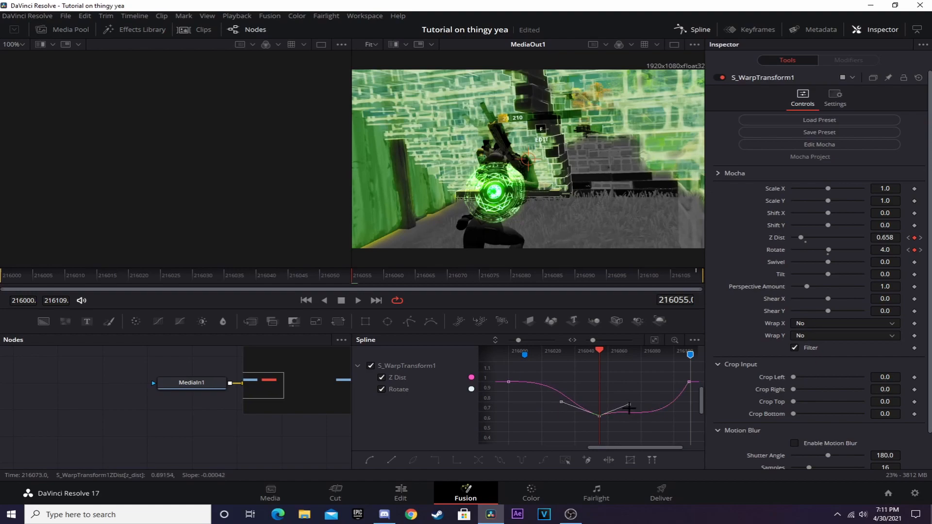
drag(624, 405, 630, 408)
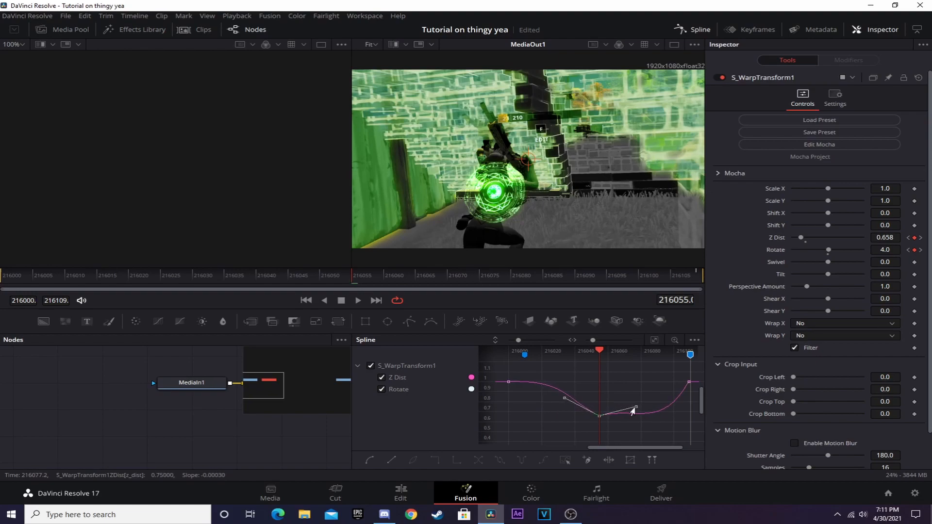
drag(632, 408, 611, 415)
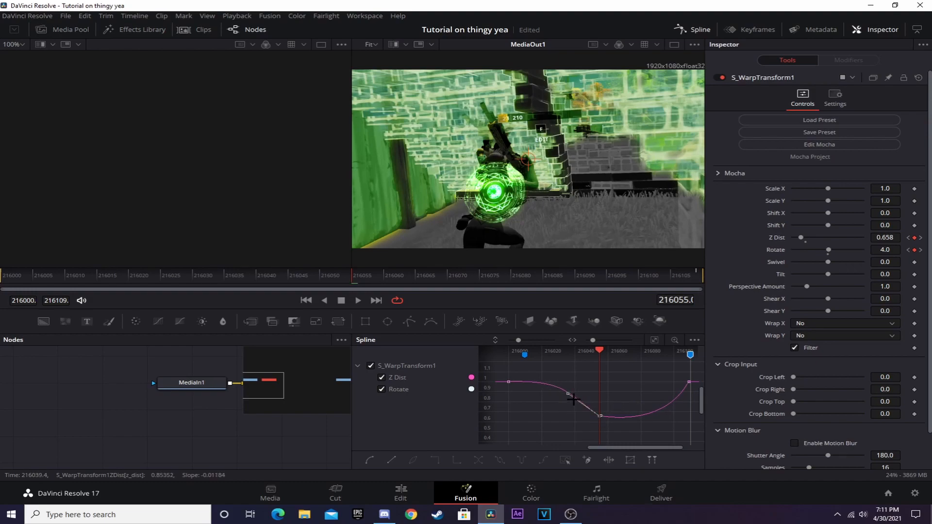
drag(567, 395, 559, 402)
click(626, 401)
Scrub the effect to frame 216065, save the project, and return to the Edit page
drag(599, 355, 616, 366)
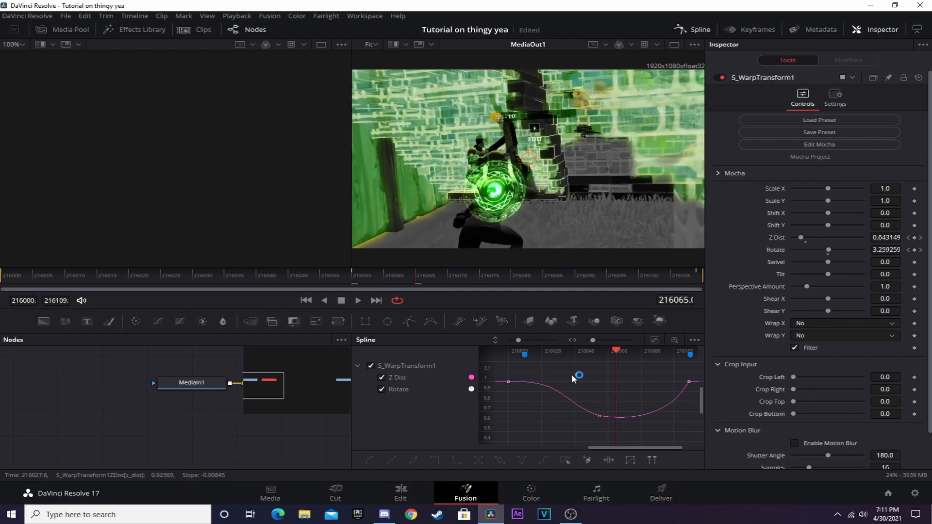
key(ctrl+s)
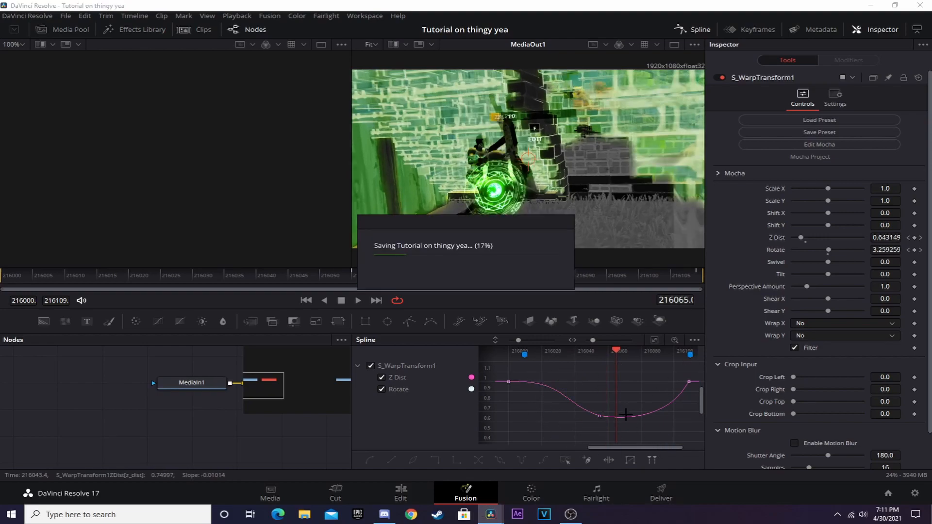
click(403, 492)
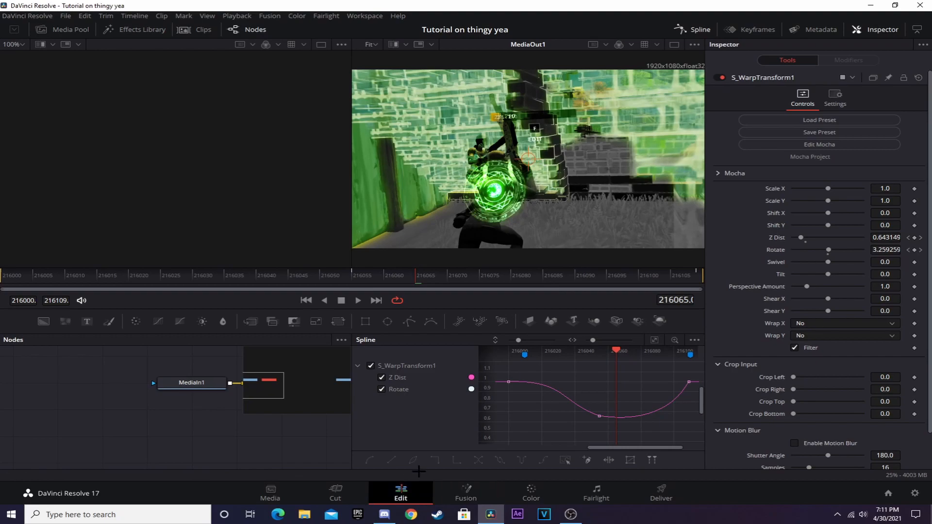
Move the timeline playhead to 01:00:05:20 and reopen the Video 4 adjustment clip in the Fusion page
drag(611, 289, 775, 330)
right_click(775, 330)
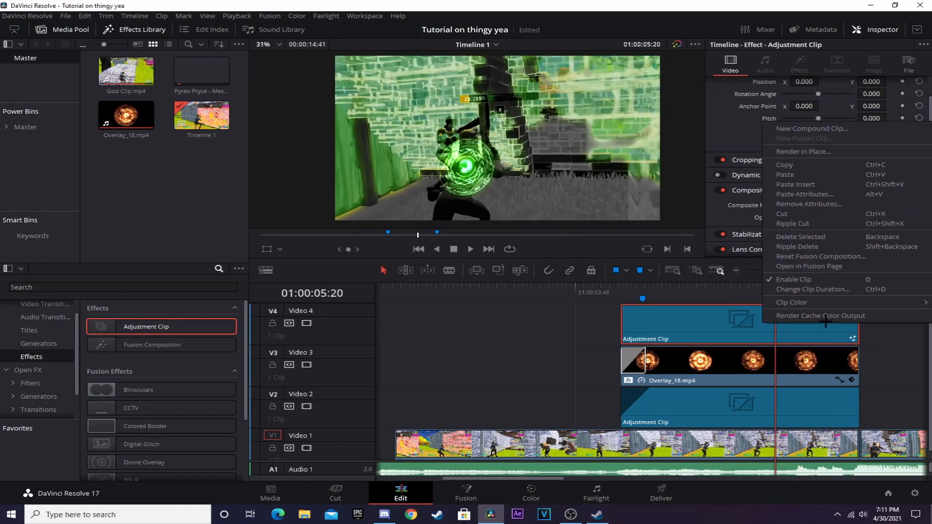
click(792, 377)
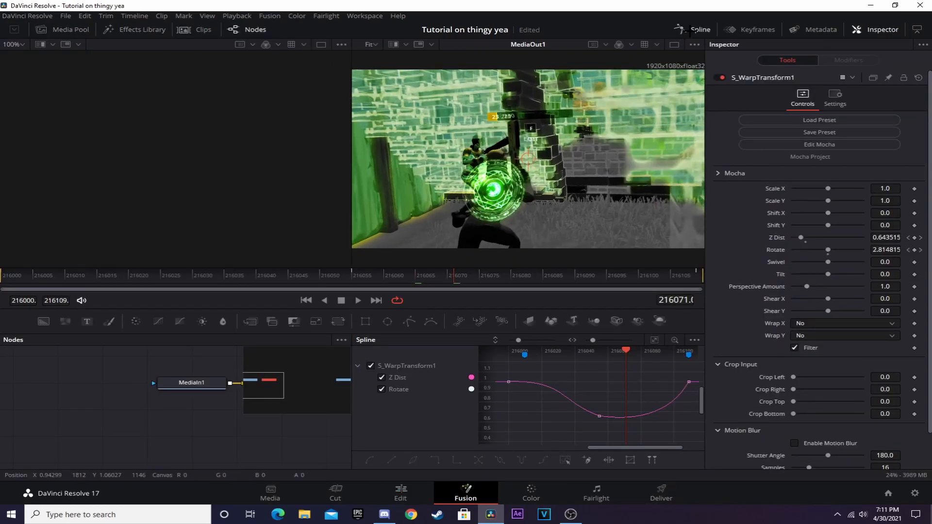
Set both Wrap X and Wrap Y of S_WarpTransform1 to Reflect, and close the Steam news window
click(824, 323)
click(824, 347)
click(824, 335)
click(822, 370)
click(845, 324)
click(809, 358)
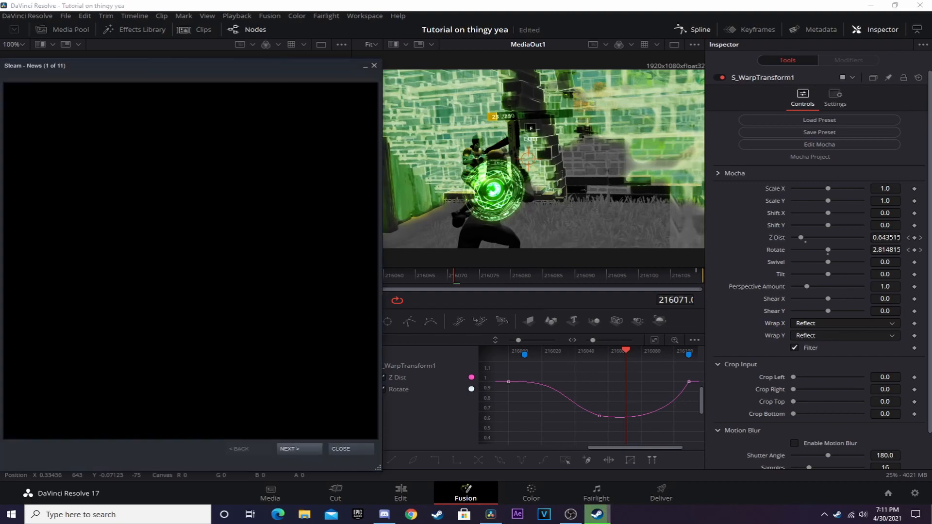
click(373, 66)
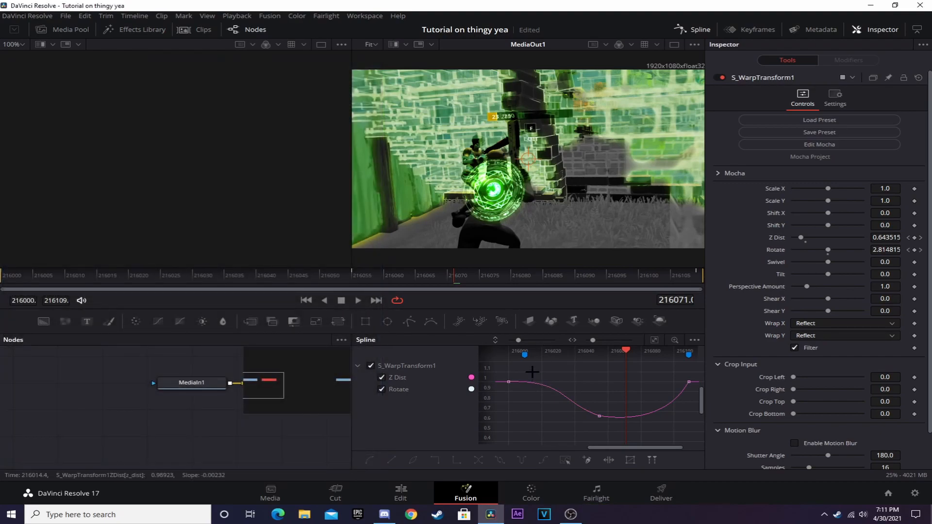
Ease the Rotate curve out of its first keyframe by extending that keyframe's handle horizontally toward the middle keyframe
drag(614, 427, 625, 387)
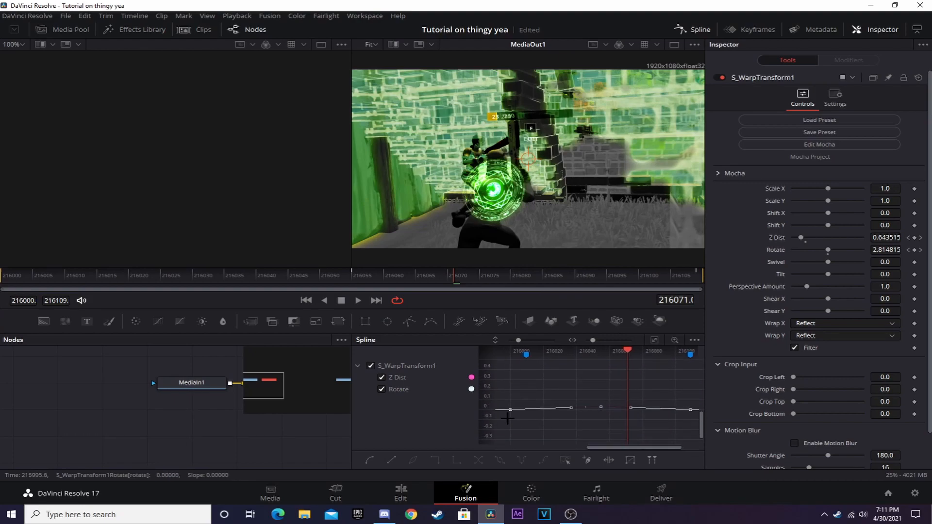
click(556, 421)
click(570, 409)
drag(487, 401, 497, 385)
drag(608, 355, 212, 324)
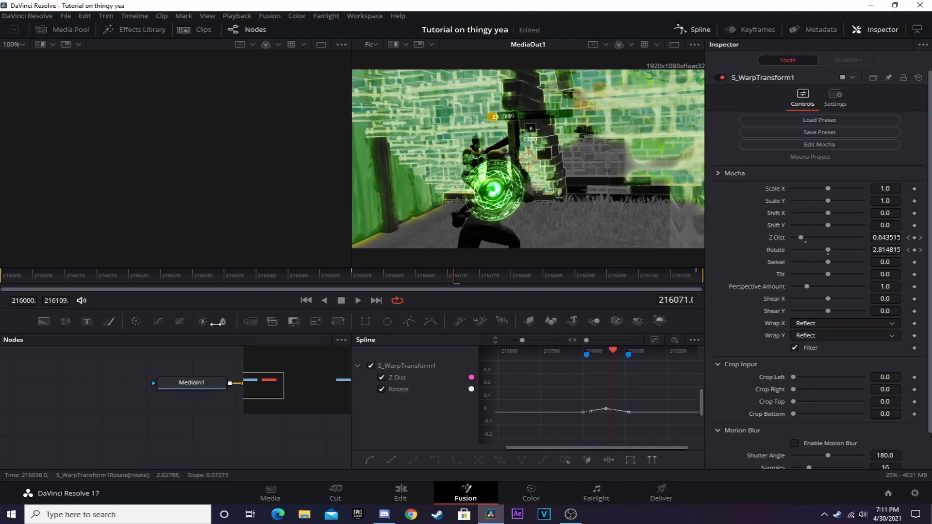
drag(604, 354, 175, 350)
scroll(591, 418, up, 6)
drag(651, 399, 588, 414)
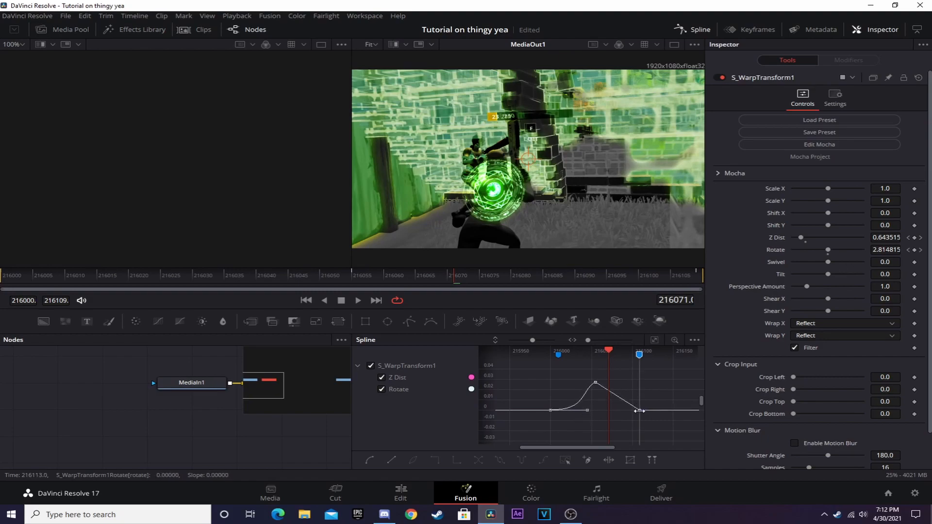
Ease the Rotate curve into its last keyframe by extending that keyframe's handle horizontally toward the middle keyframe, and adjust the middle keyframe's handles
drag(638, 353, 640, 355)
click(646, 417)
drag(637, 357, 669, 357)
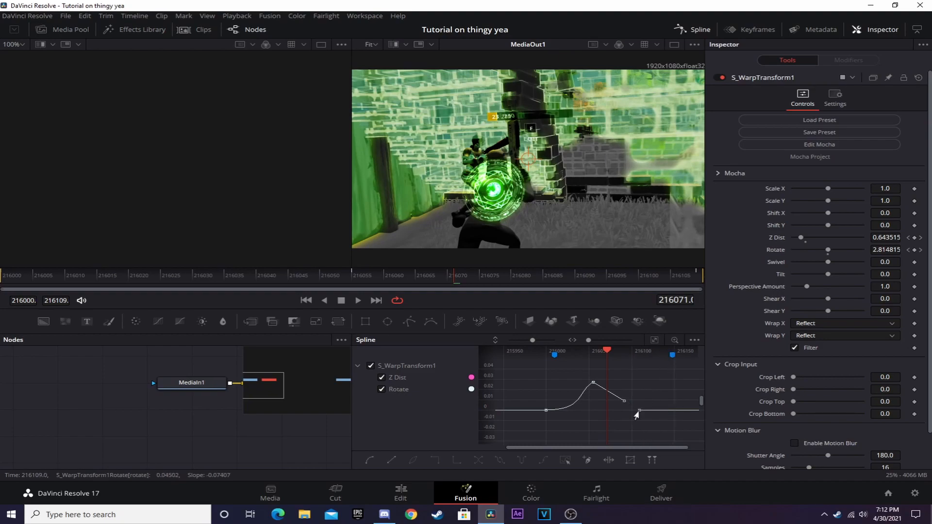
drag(625, 403, 594, 411)
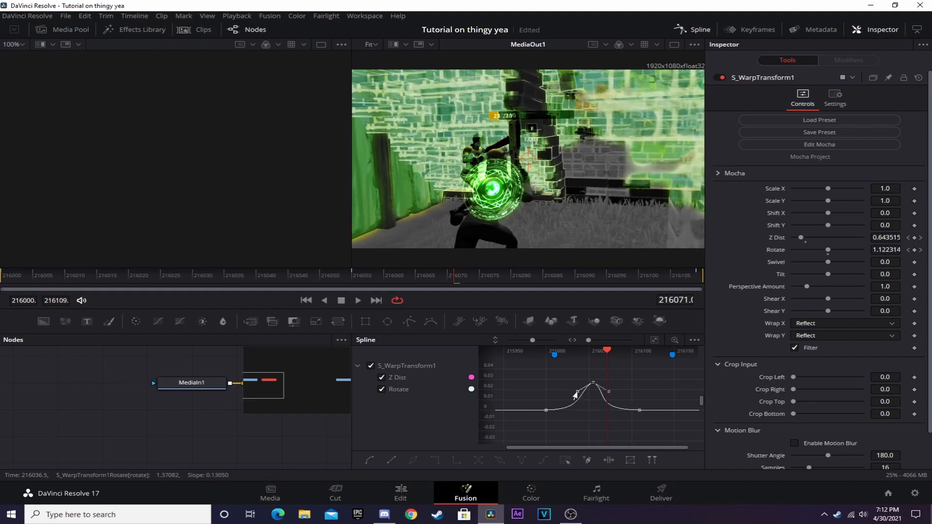
mouse_move(609, 394)
mouse_down()
mouse_move(624, 405)
mouse_move(598, 409)
mouse_up()
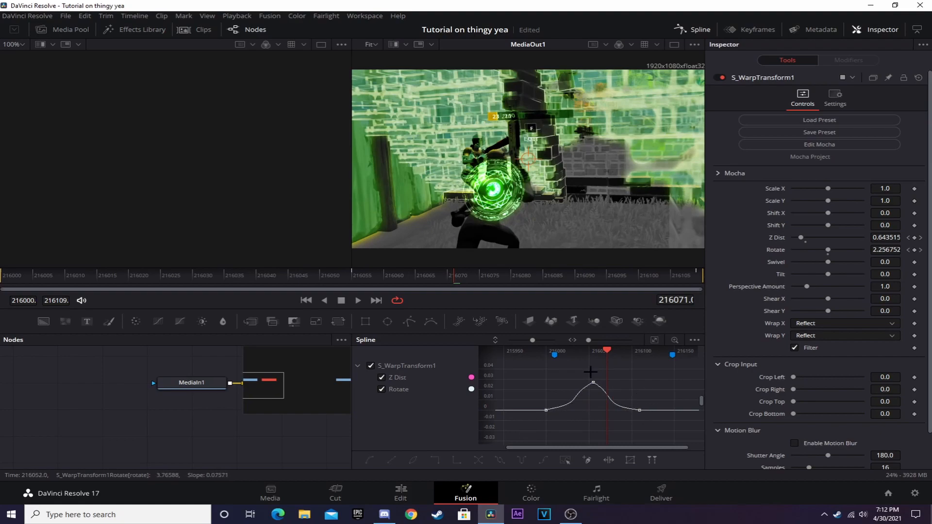
Check the Z Dist and Rotate curves, close the spline editor, save the project, and return to the Edit page
scroll(604, 405, down, 3)
scroll(604, 405, down, 10)
scroll(609, 389, up, 3)
drag(608, 430, 610, 409)
drag(484, 380, 505, 429)
scroll(614, 385, up, 5)
drag(605, 367, 663, 394)
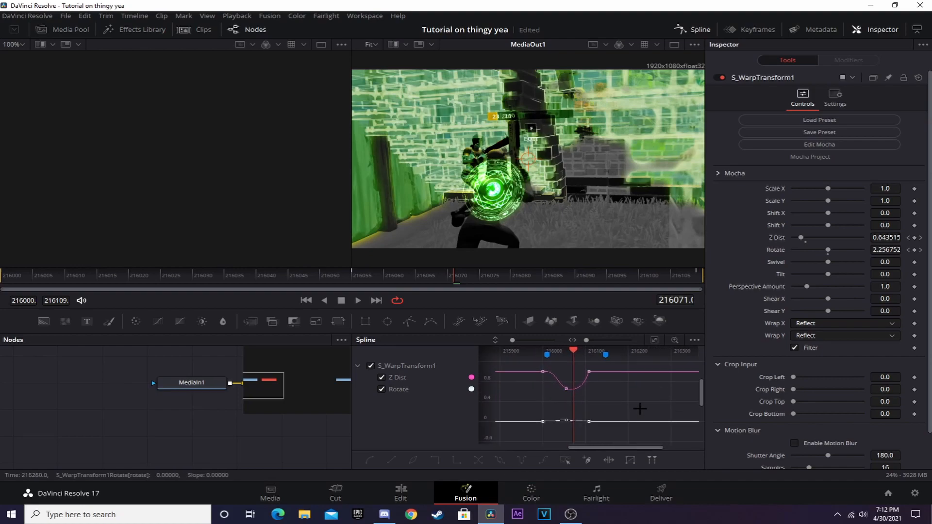
click(695, 29)
key(ctrl+s)
click(401, 493)
Delete the Overlay_18.mp4 audio clip from the Audio 2 track
drag(620, 291, 867, 325)
click(868, 326)
drag(832, 460, 852, 346)
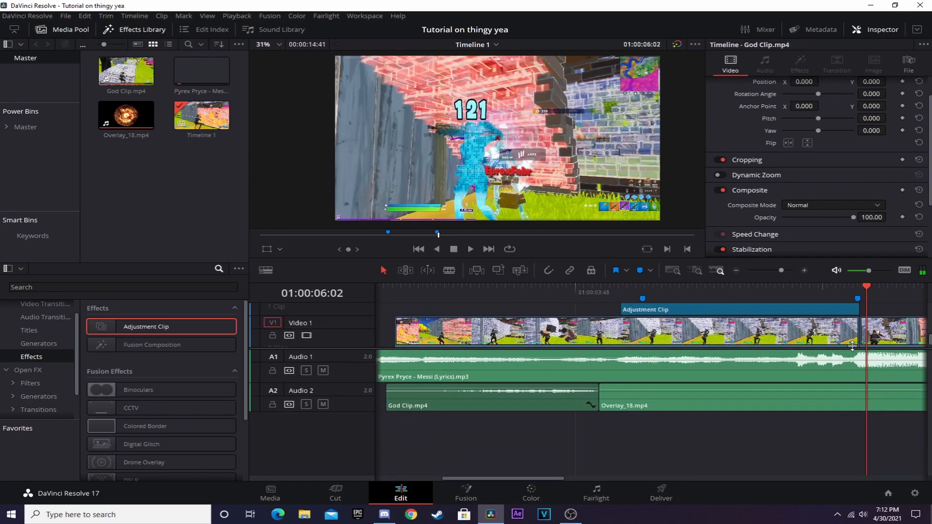
click(662, 396)
right_click(661, 396)
click(672, 424)
click(615, 403)
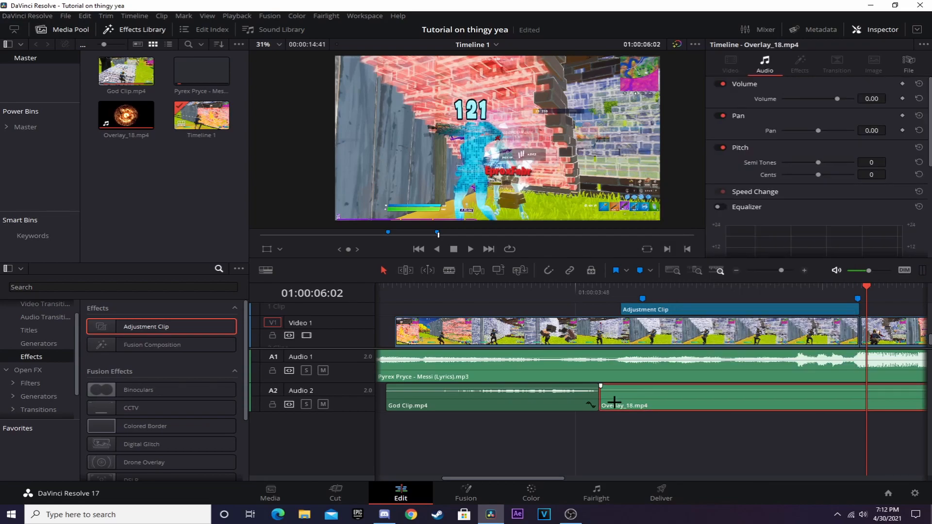
key(Delete)
drag(509, 396, 789, 396)
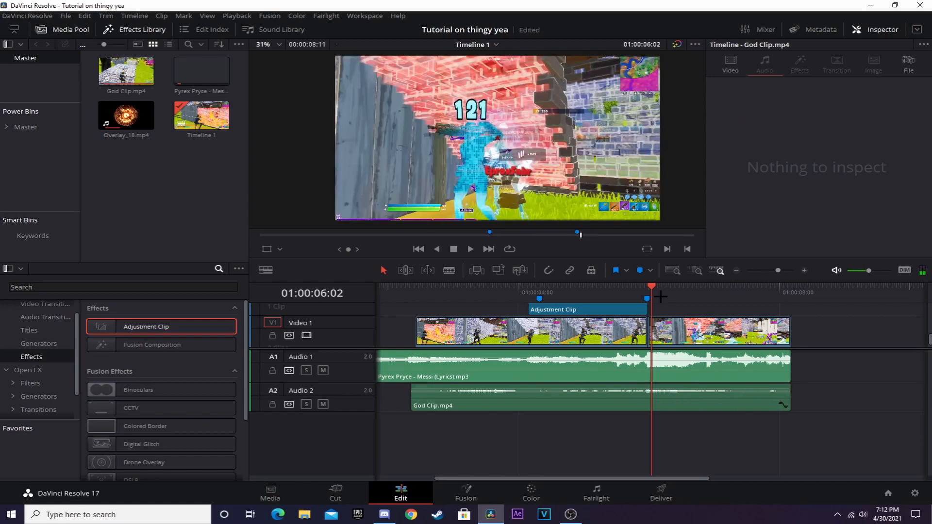
Place Fortnite Legendary Pump Sound Effect.mp3 from the my sfx power bin on a new Audio 3 track and heighten that track
click(598, 291)
click(717, 272)
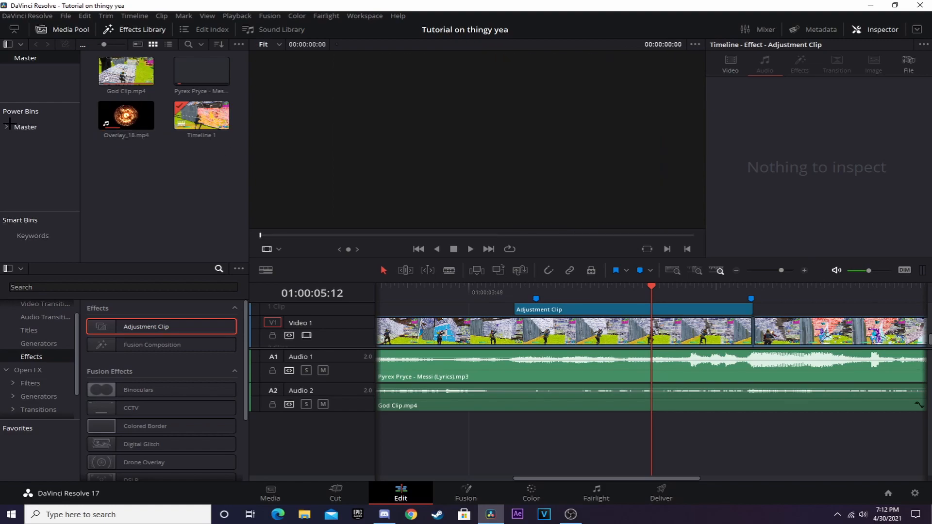
click(25, 127)
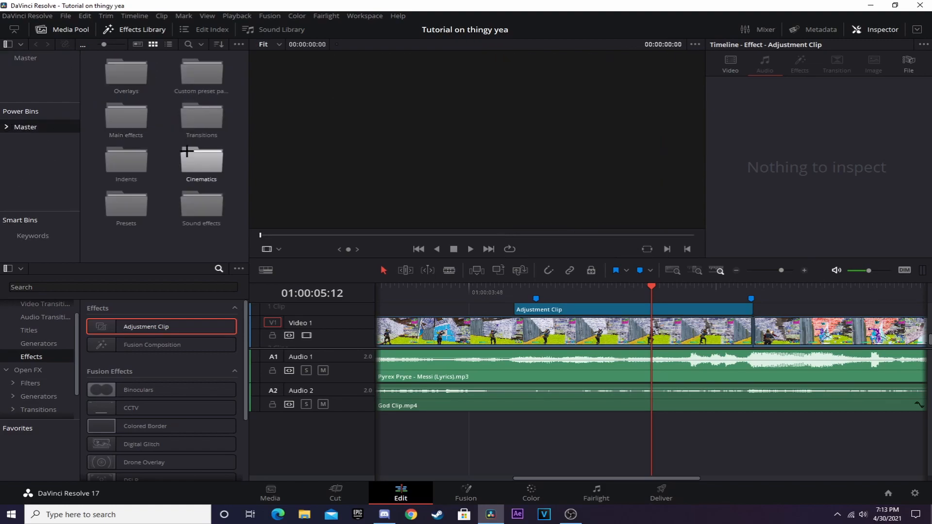
double_click(185, 202)
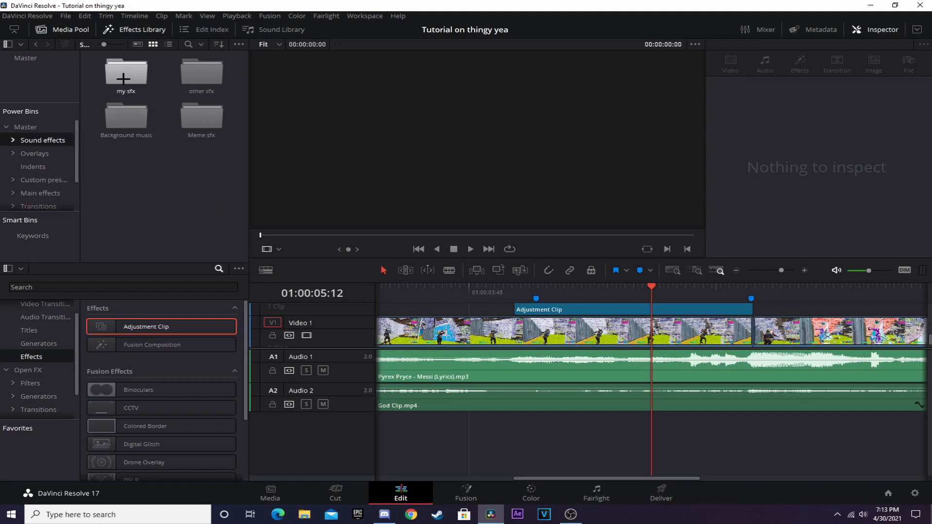
double_click(123, 79)
drag(197, 73, 719, 423)
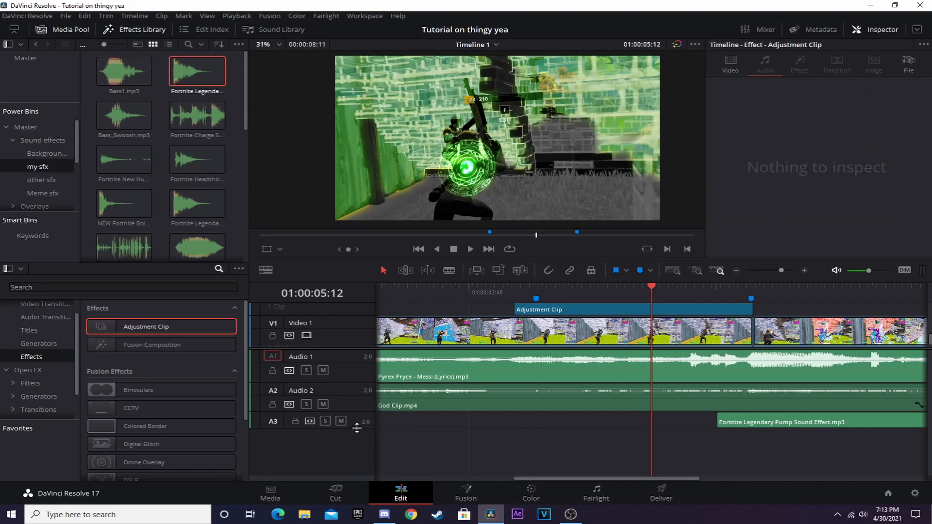
drag(357, 427, 357, 443)
Align the pump sound's attack with 01:00:05:59 and lower its volume to -8.11
click(753, 286)
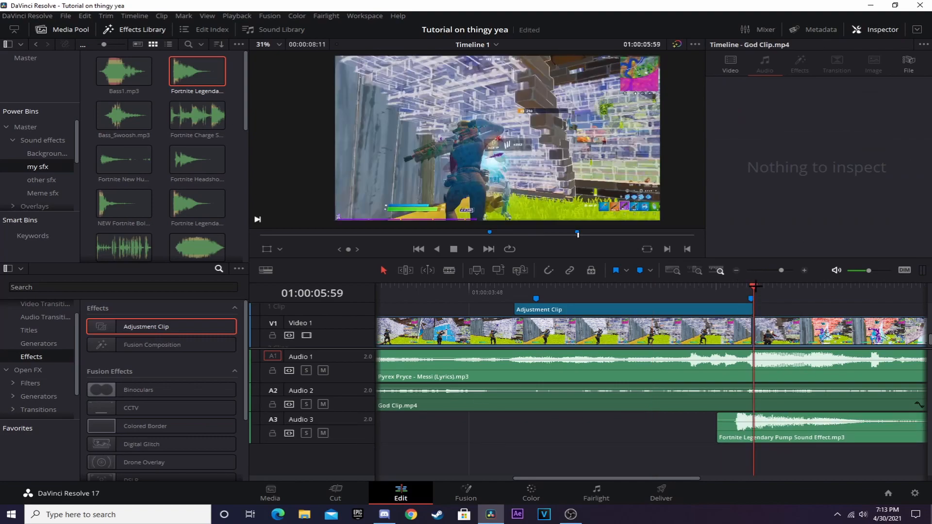
click(805, 270)
mouse_move(656, 425)
mouse_down()
mouse_move(689, 427)
mouse_move(655, 443)
mouse_up()
Place Bass_Swoosh.mp3 on a new Audio 4 track and shift it so its peak aligns with 01:00:05:59
drag(124, 116, 537, 459)
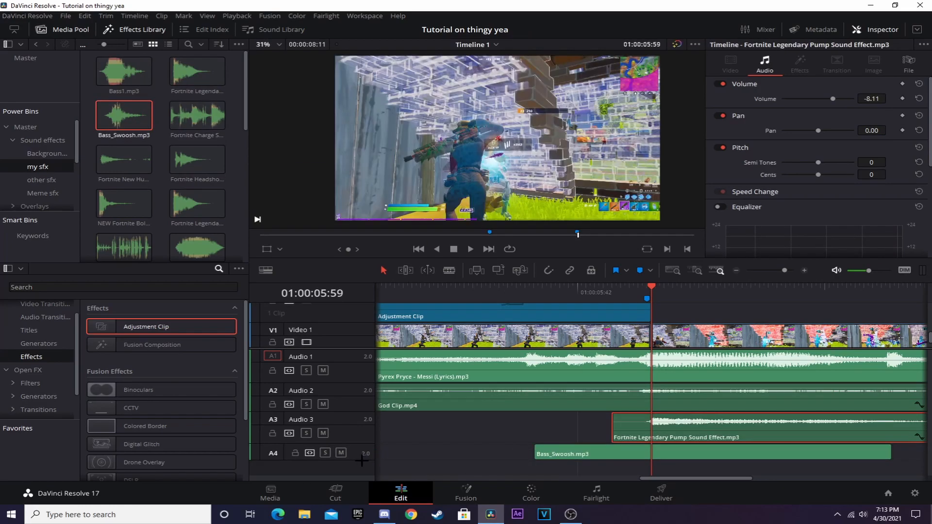
drag(362, 461, 362, 461)
drag(647, 455, 631, 456)
click(897, 457)
scroll(684, 388, down, 1)
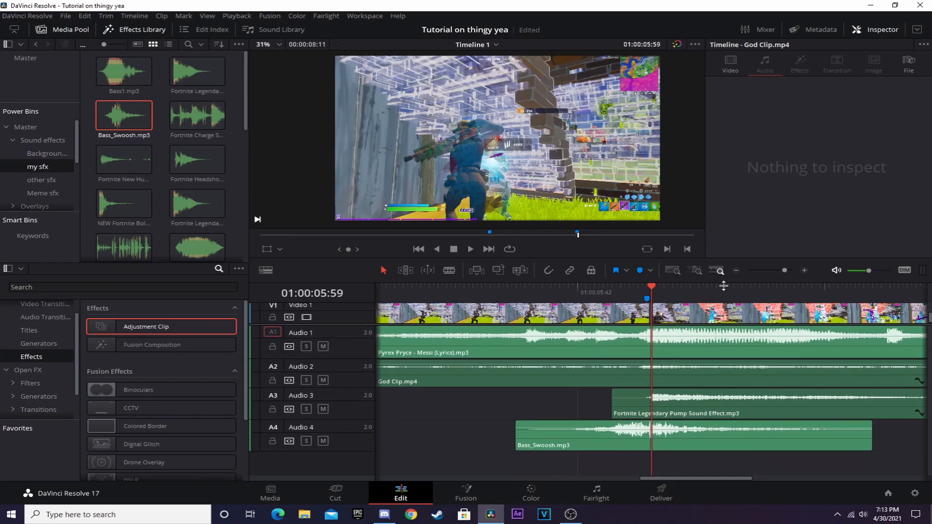
Add four mono audio tracks below Audio 4
right_click(359, 454)
mouse_move(413, 335)
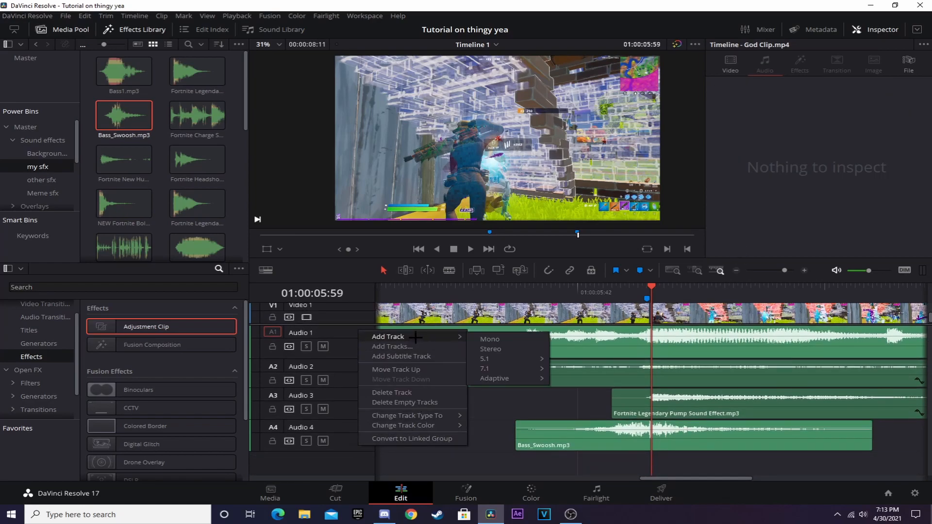
click(491, 338)
right_click(342, 442)
click(419, 327)
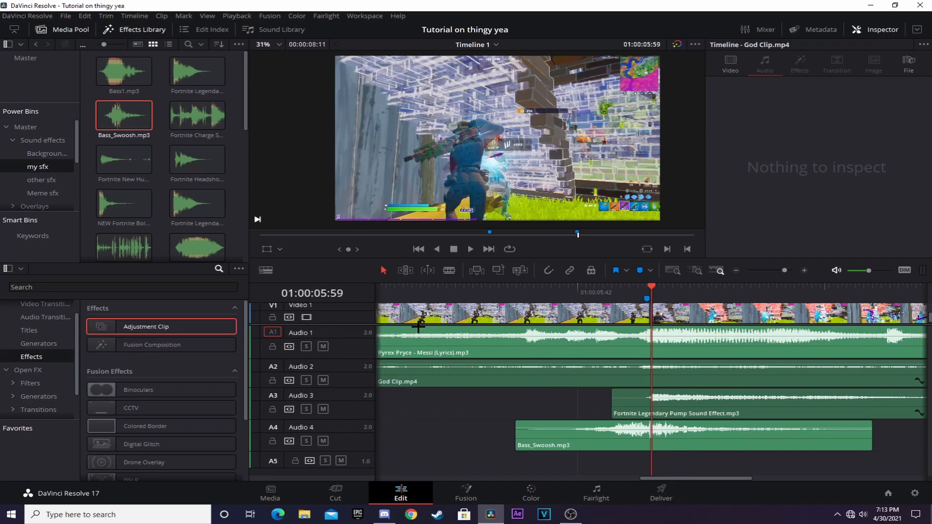
right_click(347, 433)
mouse_move(413, 322)
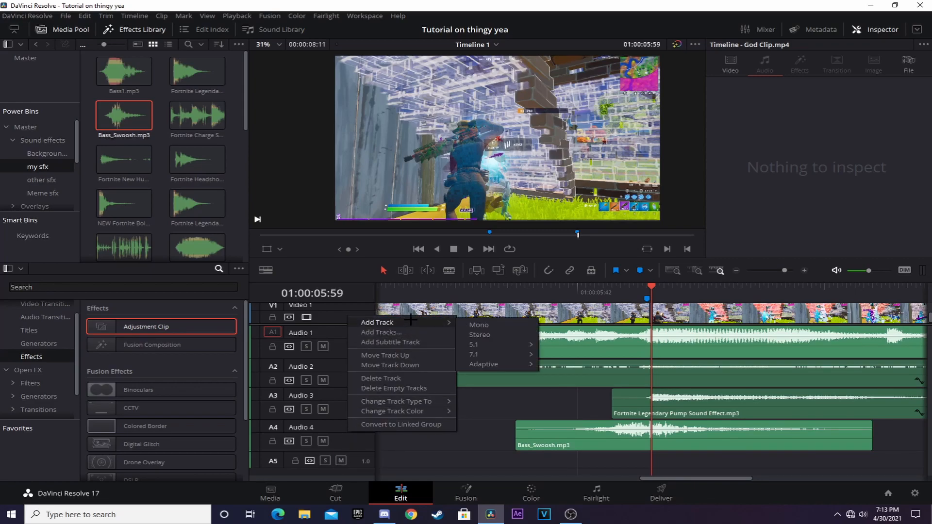
click(479, 326)
scroll(350, 466, down, 1)
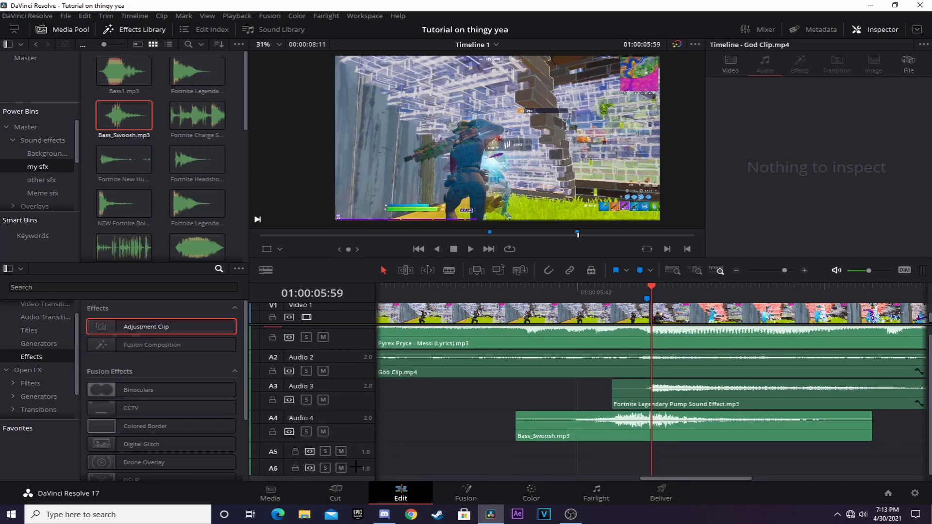
scroll(611, 464, down, 1)
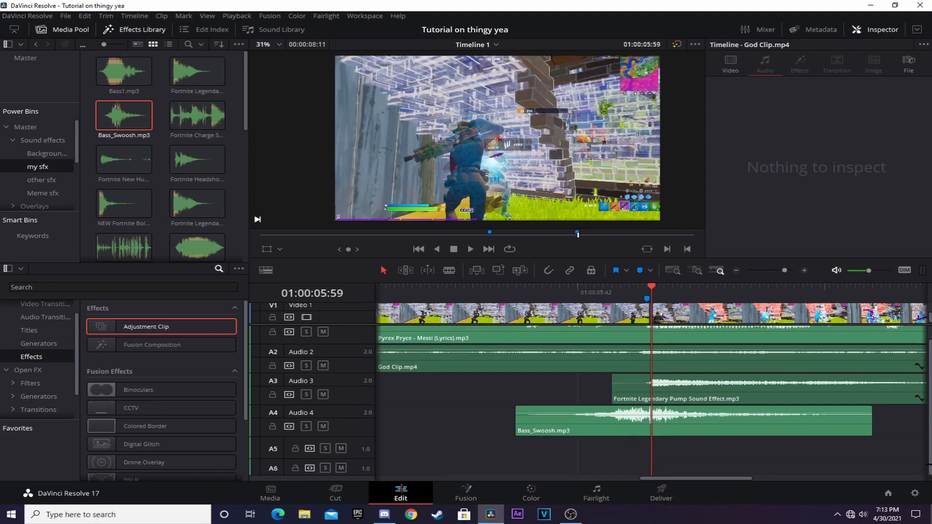
right_click(339, 425)
mouse_move(403, 319)
click(483, 322)
scroll(751, 438, down, 1)
right_click(370, 418)
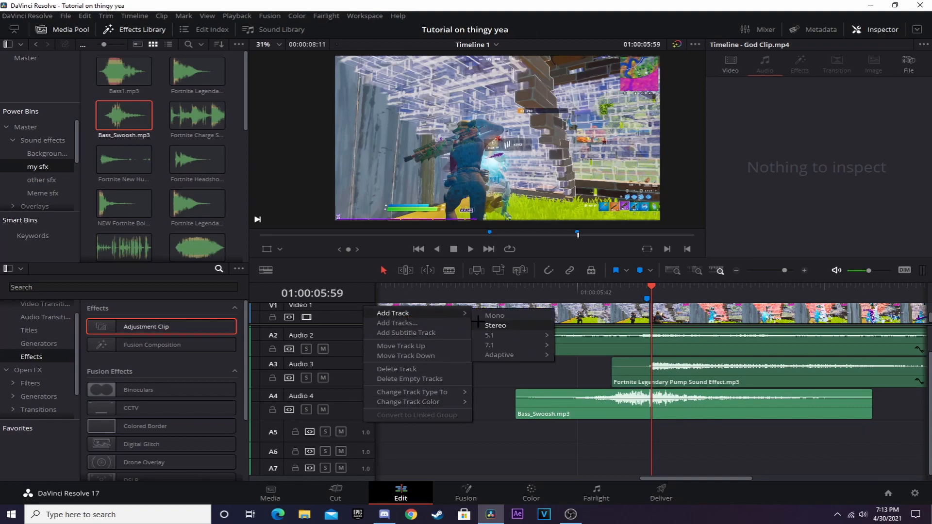
mouse_move(412, 311)
click(482, 319)
Increase the height of the new mono audio tracks in the timeline
drag(356, 438, 358, 470)
drag(930, 426, 928, 484)
drag(365, 459, 358, 491)
scroll(687, 423, down, 1)
drag(930, 451, 928, 410)
drag(924, 410, 856, 405)
drag(714, 485, 623, 485)
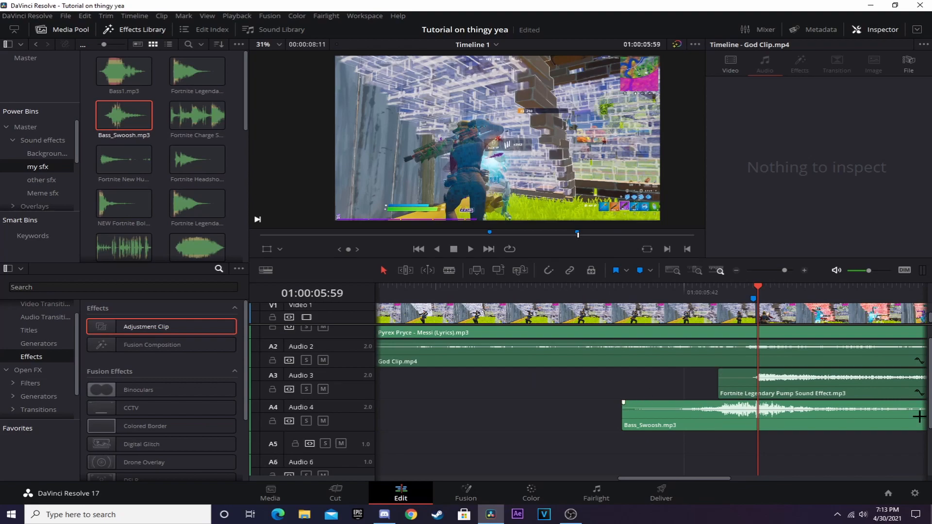
scroll(662, 477, left, 3)
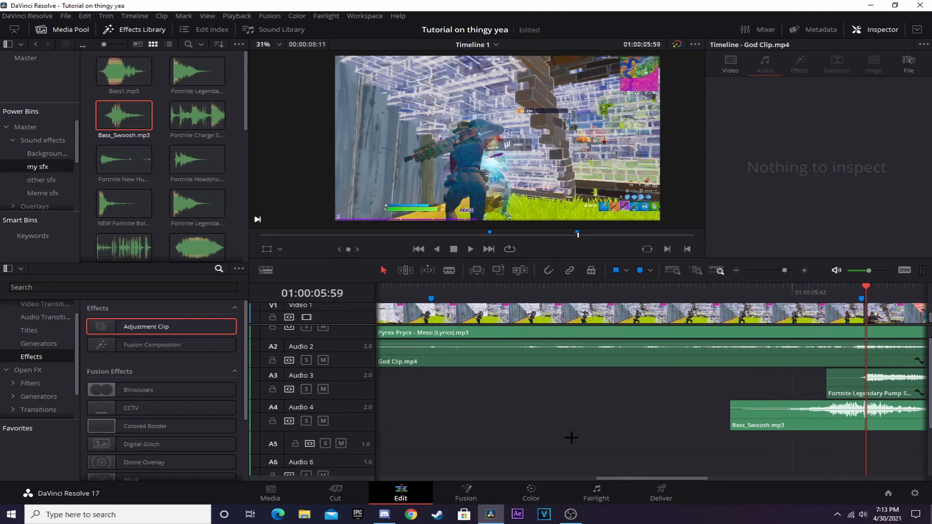
click(742, 270)
scroll(622, 345, down, 1)
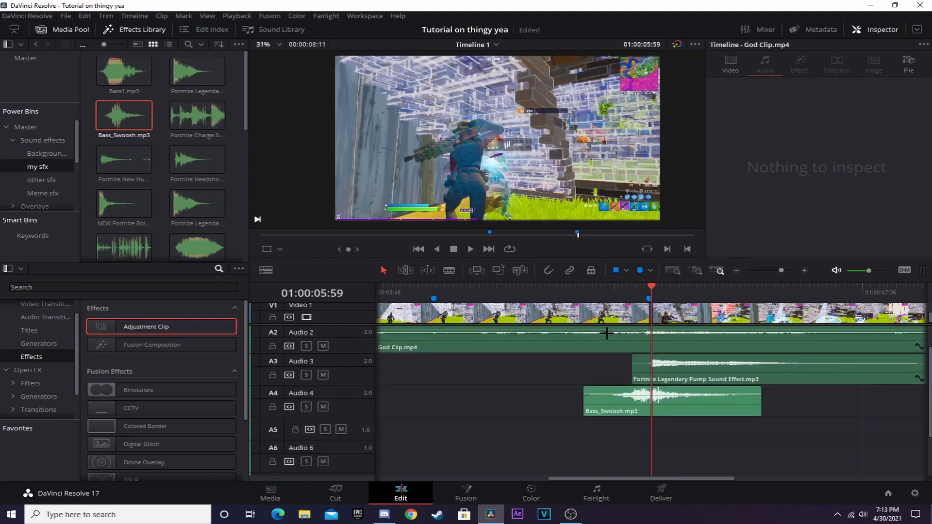
Examine the sound effects in the other sfx power bin, including cinematic4.wav, for a sound matching the effect
click(478, 294)
drag(481, 296, 653, 294)
scroll(150, 183, down, 2)
click(42, 180)
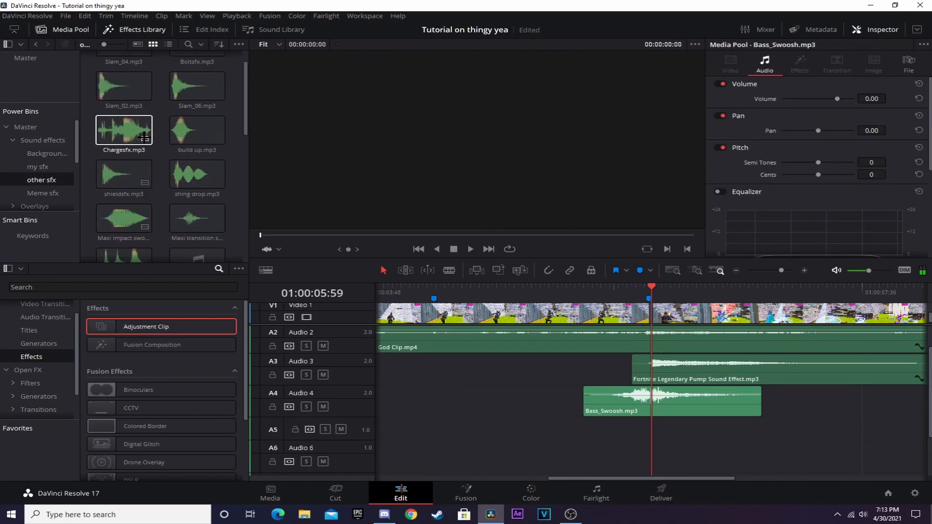
scroll(144, 138, down, 2)
scroll(144, 138, down, 5)
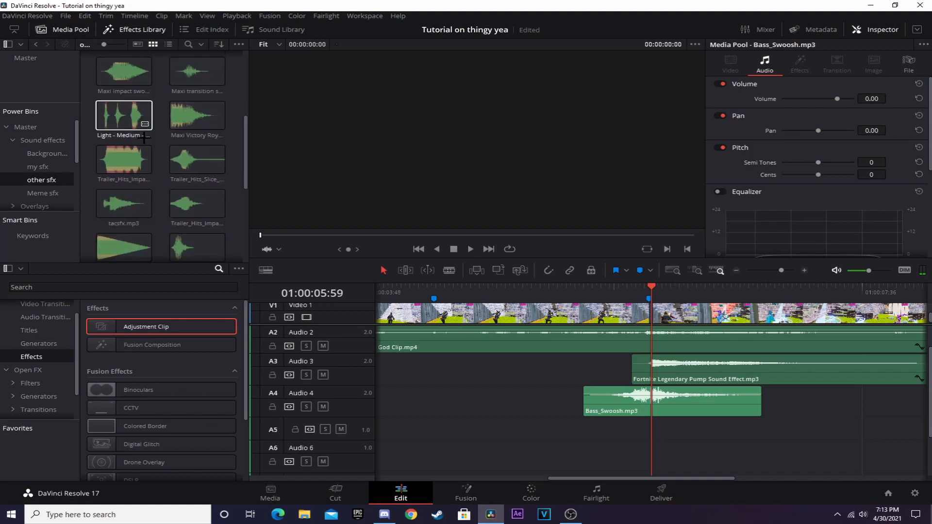
scroll(144, 138, up, 5)
scroll(145, 138, down, 1)
scroll(145, 139, up, 5)
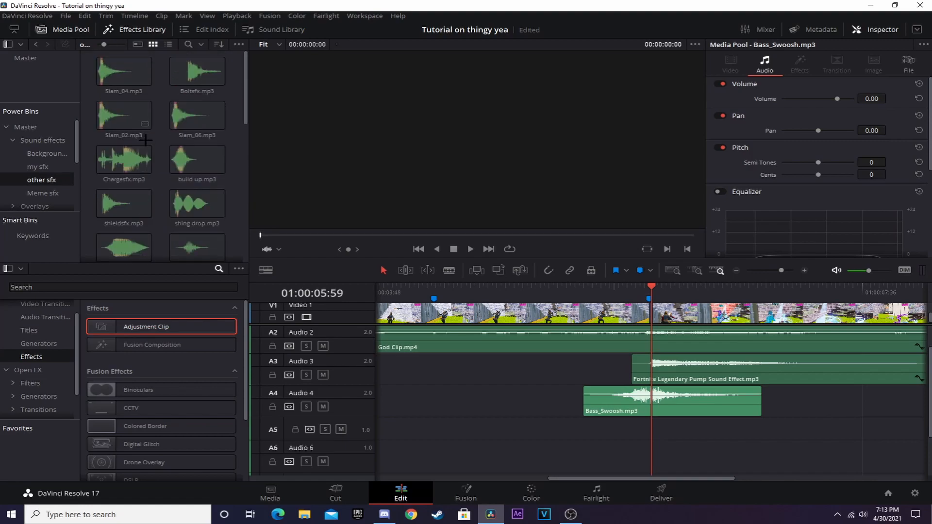
scroll(148, 144, down, 5)
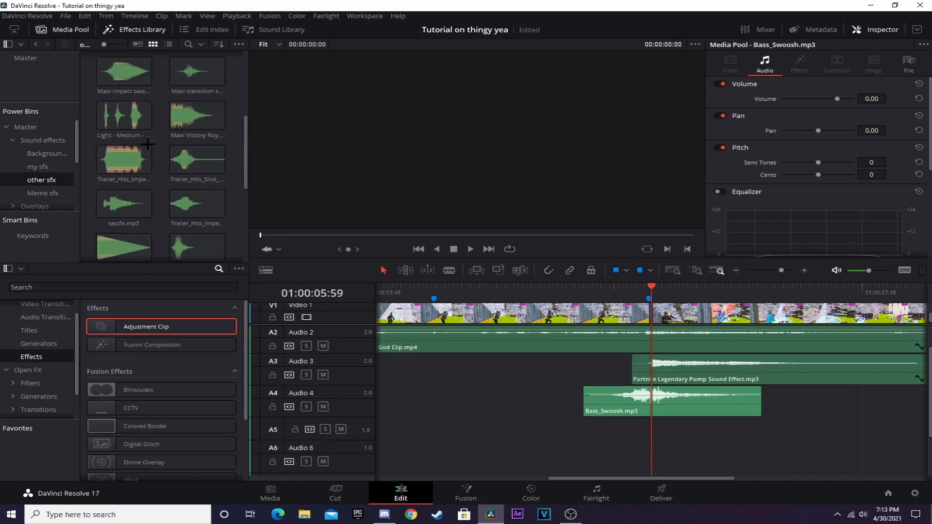
scroll(147, 144, down, 4)
click(140, 162)
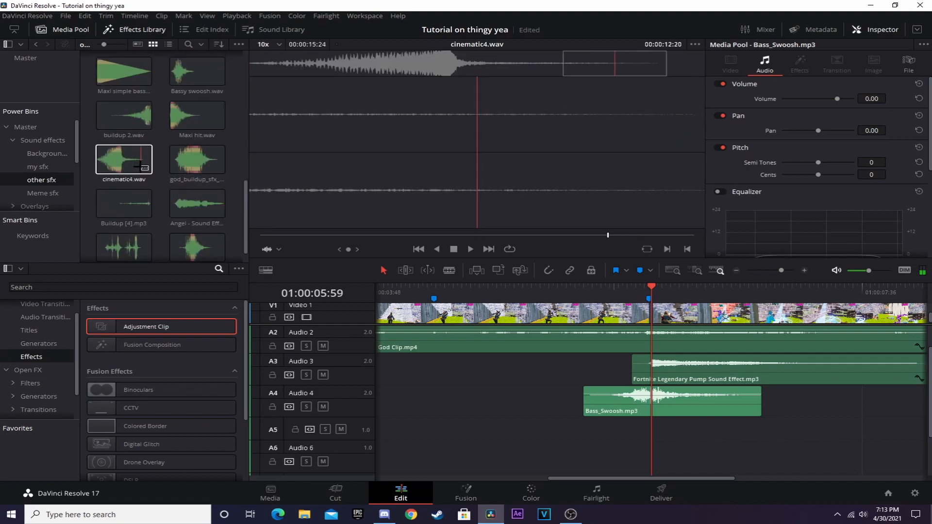
scroll(142, 166, up, 4)
Place shing drop.mp3 on Audio 5 and align its first peak with the marker at 01:00:04:19
drag(198, 86, 466, 438)
drag(354, 417, 355, 455)
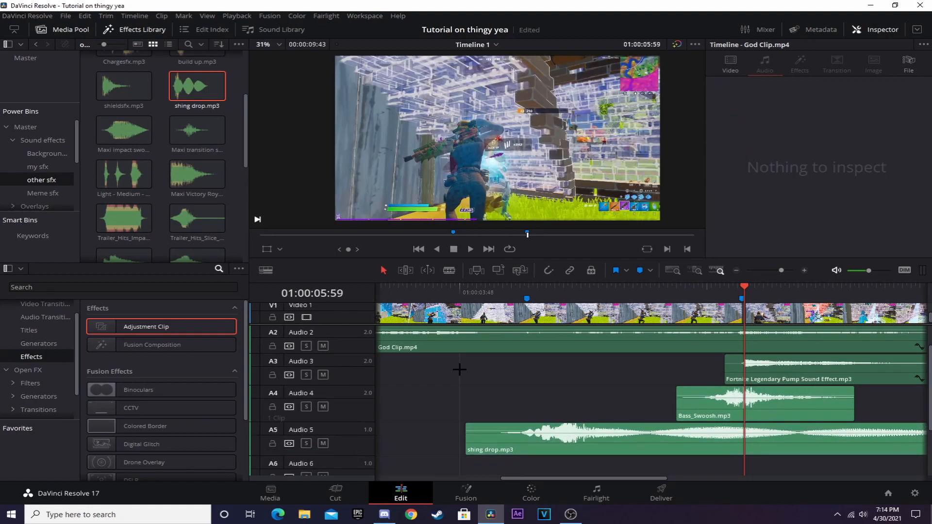
click(527, 297)
drag(586, 442, 559, 440)
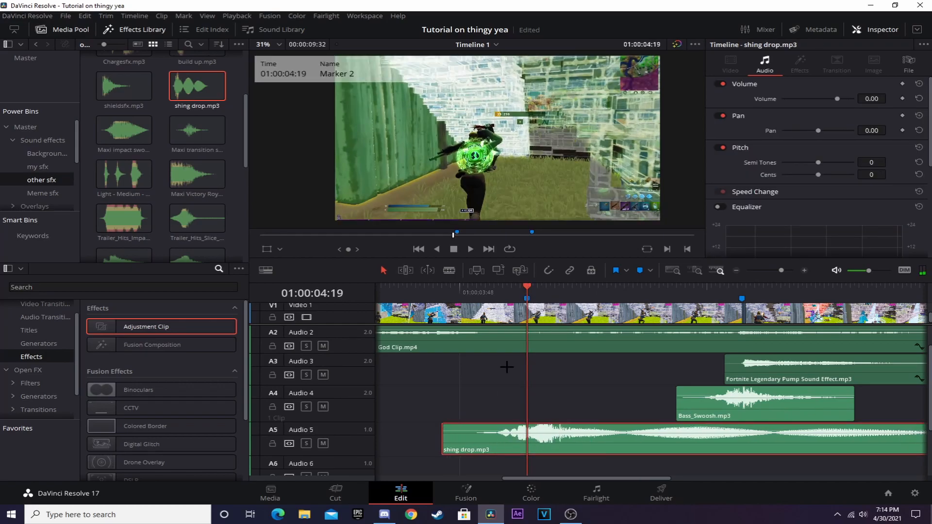
Split shing drop.mp3 at 01:00:06:27 and delete the part after the cut
drag(695, 294, 806, 293)
click(808, 427)
key(Delete)
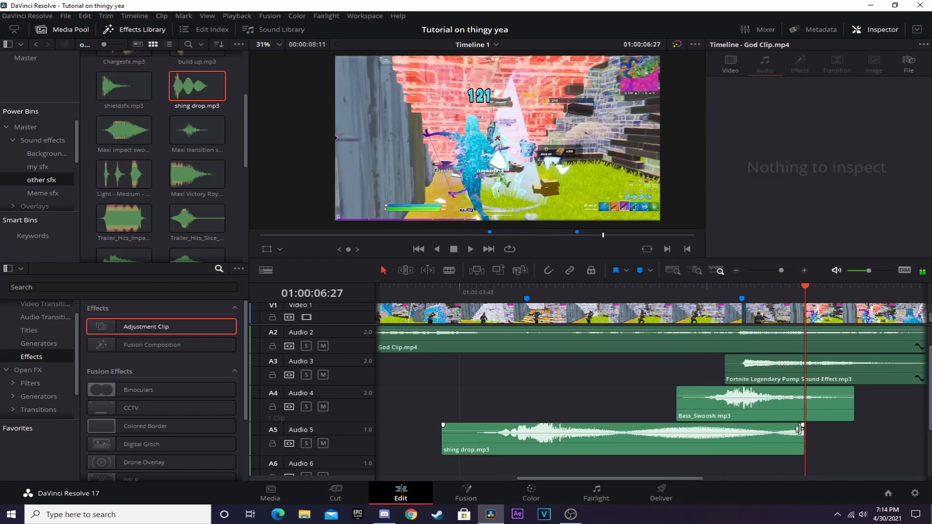
Add a fade-out to the end of shing drop.mp3 and lower the clip's volume
drag(786, 427, 740, 427)
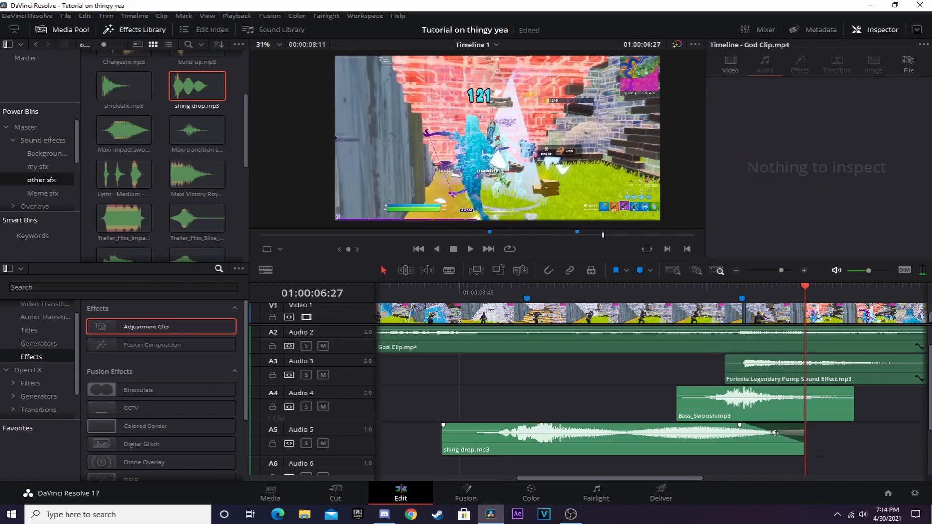
drag(488, 431, 488, 433)
scroll(908, 418, down, 2)
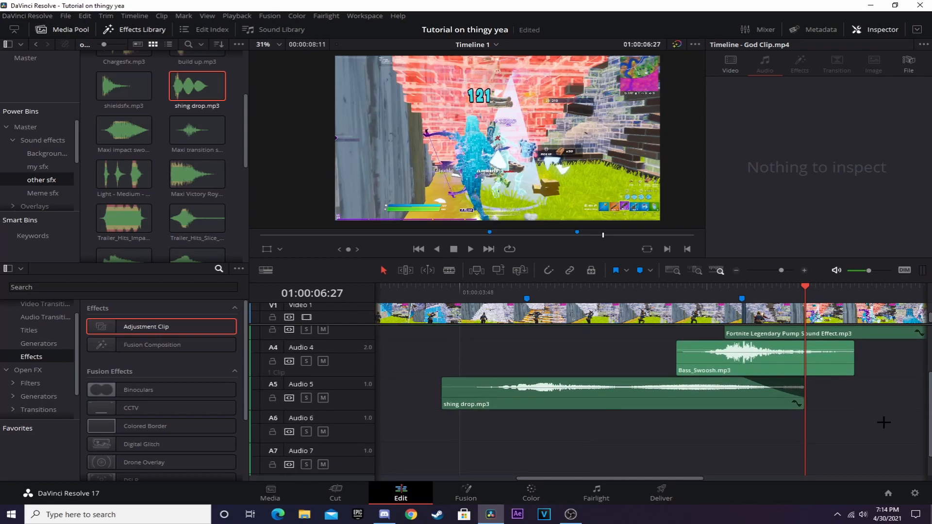
Place Buildup [4].mp3 on Audio 6 and shift it to end just after the marker at 01:00:05:58
click(197, 86)
scroll(146, 184, down, 5)
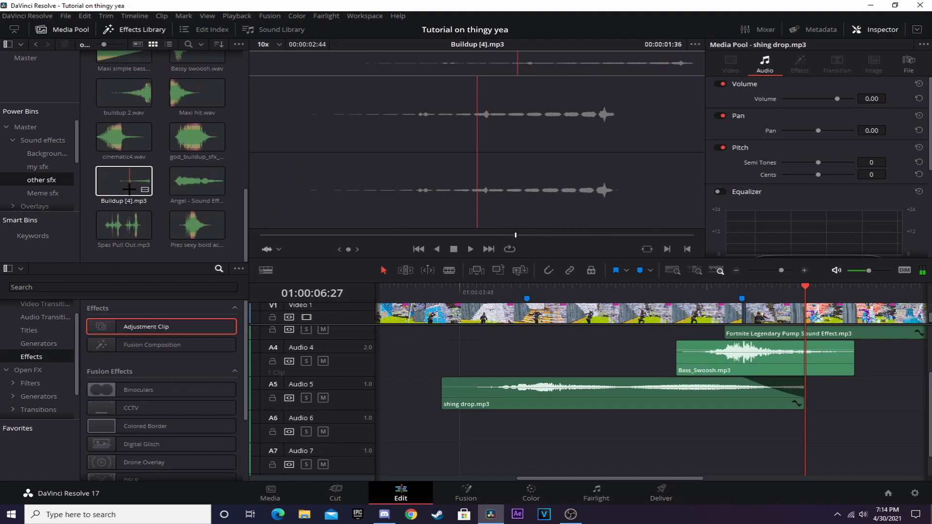
mouse_move(129, 189)
mouse_down()
mouse_move(500, 440)
mouse_move(470, 435)
mouse_move(485, 436)
mouse_up()
key(shift+Up)
drag(670, 436, 624, 436)
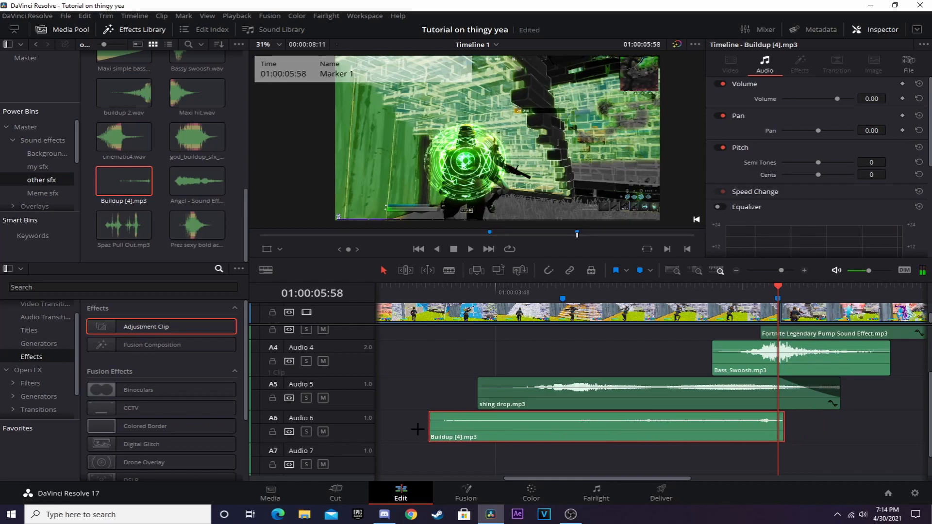
Trim the start of Buildup [4].mp3 on Audio 6, add a fade-in, and play it back against the markers
drag(434, 427, 598, 413)
drag(515, 297, 544, 288)
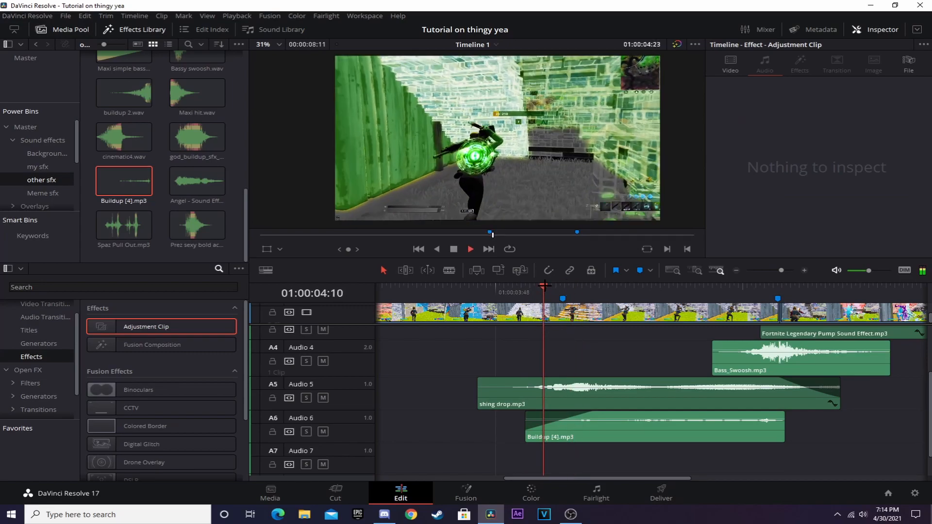
key(space)
key(space)
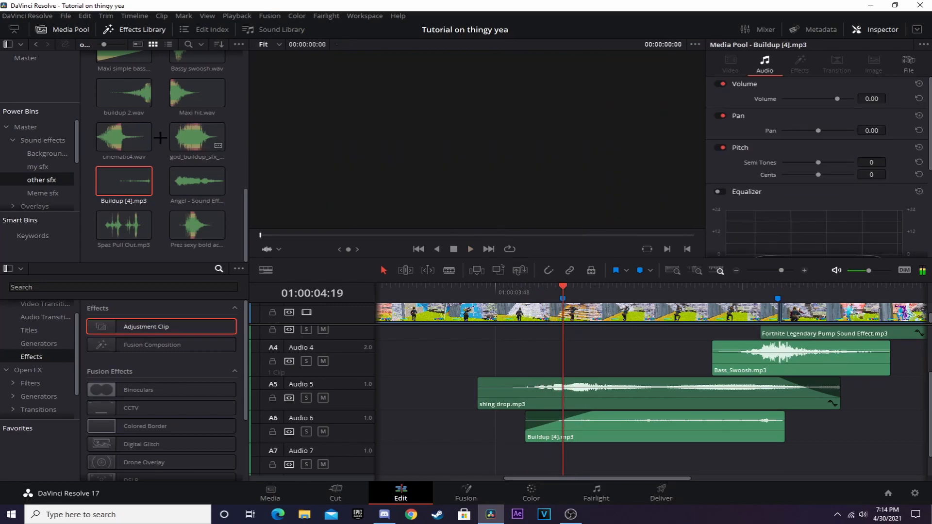
drag(543, 294, 789, 294)
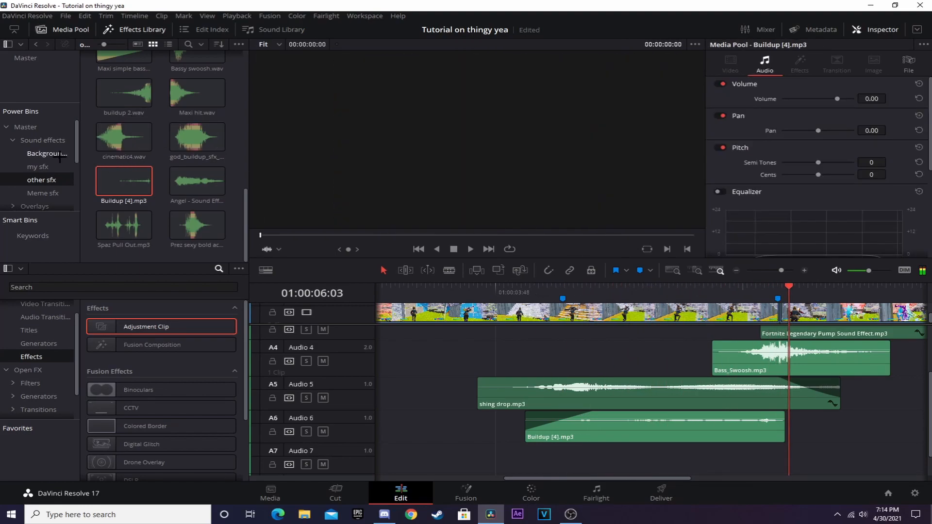
Place 20 Sound Effects For Edits.mp3 from the my sfx bin on Audio 7 around the marker at 01:00:05:58
click(43, 166)
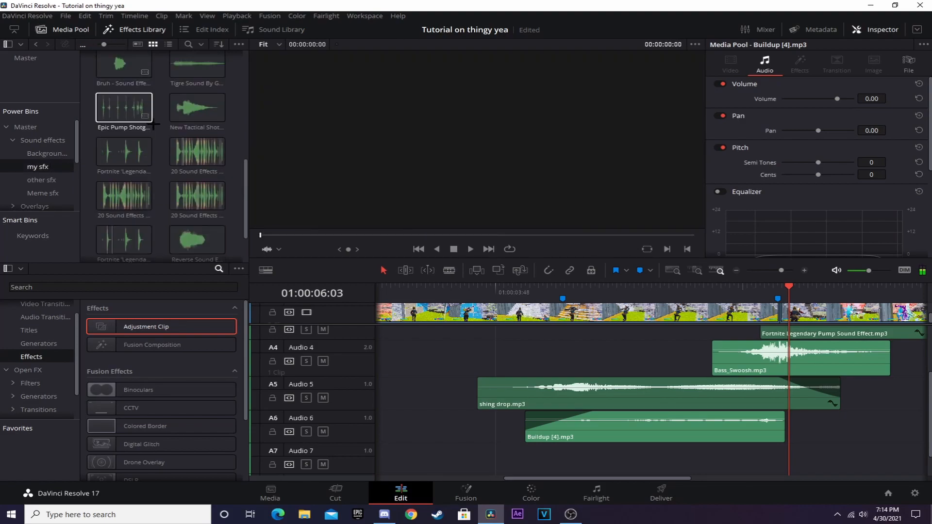
drag(176, 155, 667, 454)
click(780, 287)
drag(724, 449, 764, 459)
Play back 20 Sound Effects For Edits.mp3 on Audio 7 and lower its volume to -10.71
click(705, 291)
key(space)
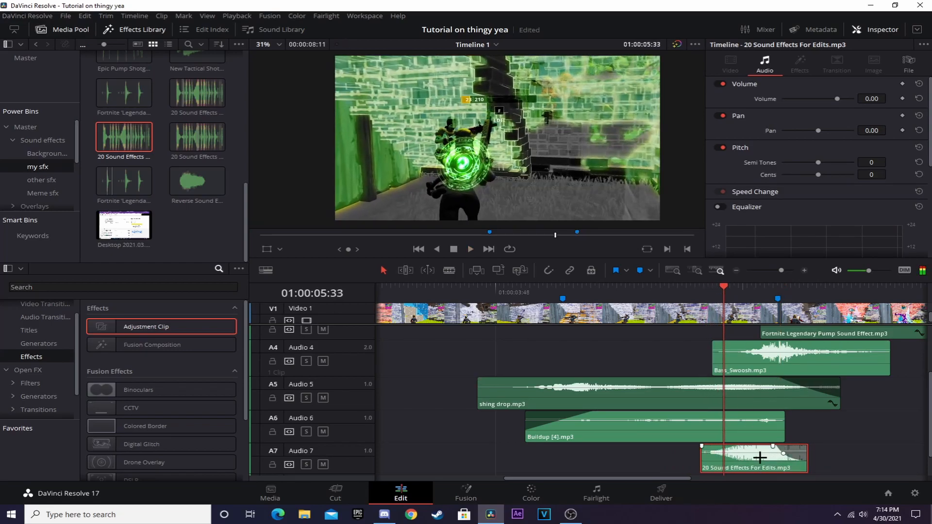
drag(757, 449, 751, 464)
drag(721, 294, 807, 296)
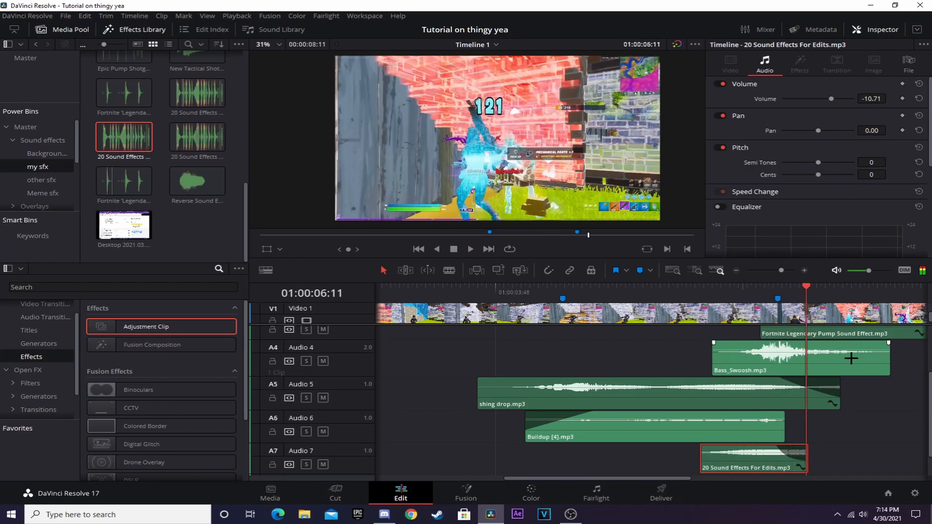
Add a new video track above Video 4
scroll(858, 330, up, 3)
scroll(846, 329, up, 3)
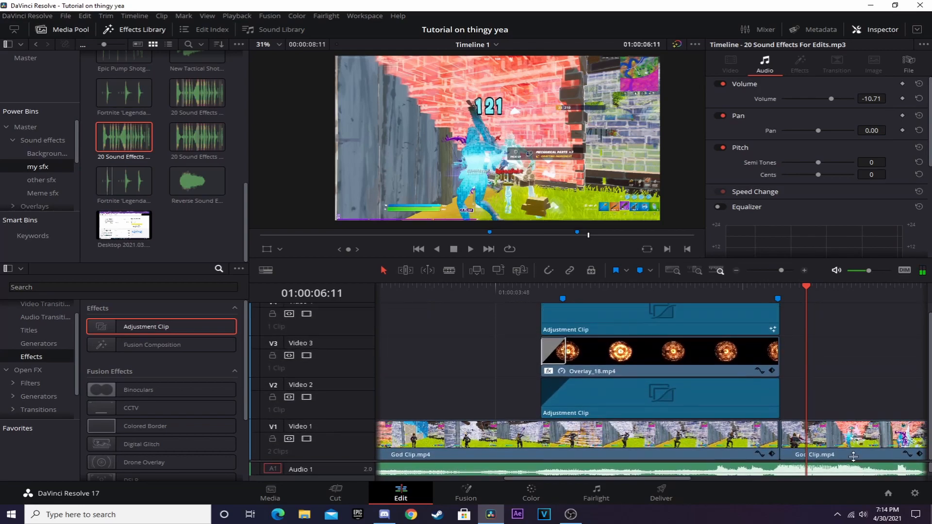
click(881, 372)
scroll(852, 334, up, 1)
right_click(342, 321)
click(383, 325)
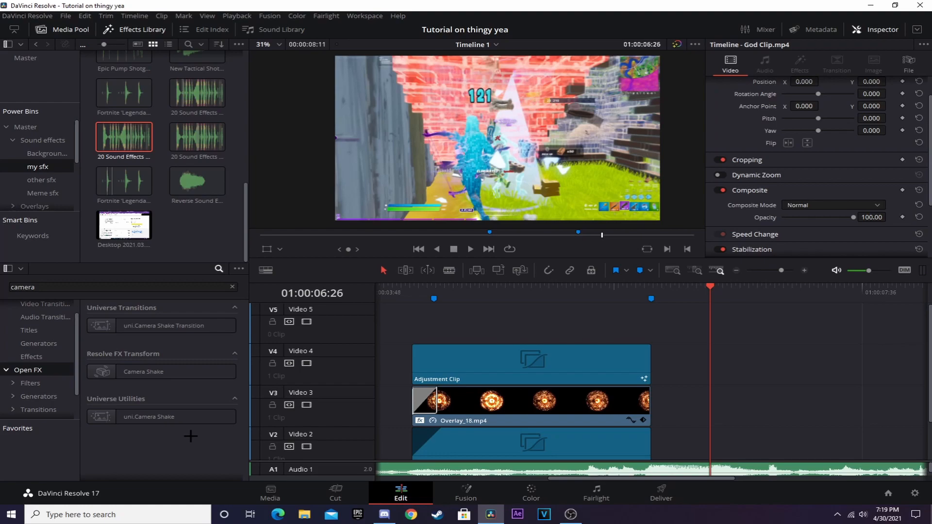
Extend the Video 2 adjustment clip past the marker at 01:00:05:58 and fade it out over about 11 frames
drag(590, 293, 691, 293)
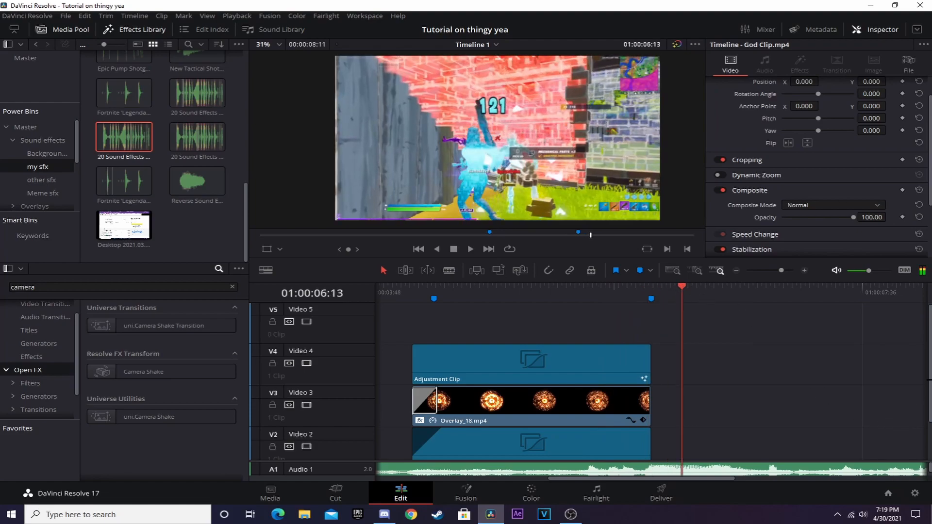
scroll(651, 388, down, 2)
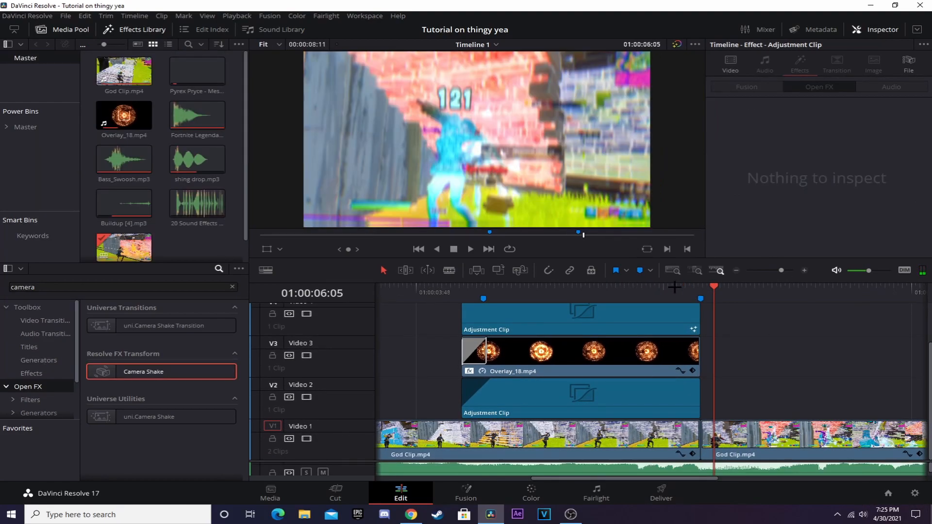
key(space)
drag(931, 389, 930, 432)
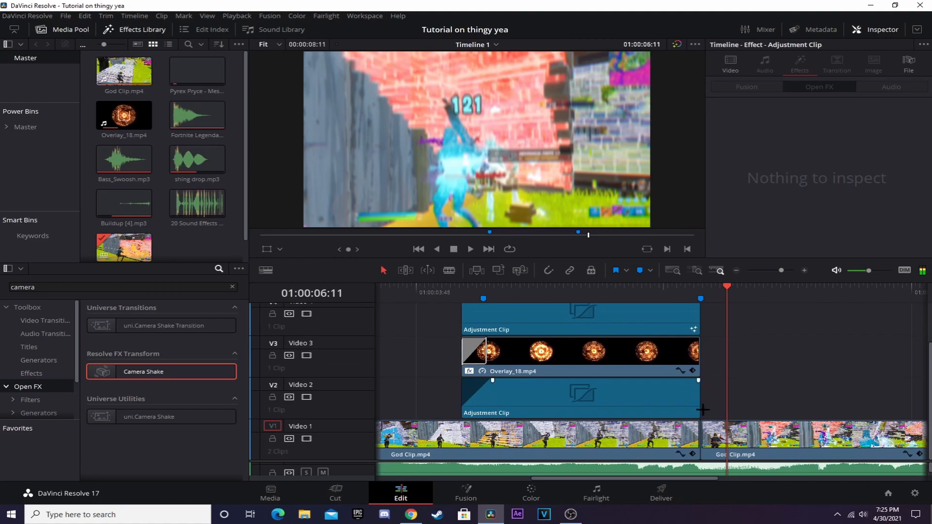
drag(694, 393, 721, 381)
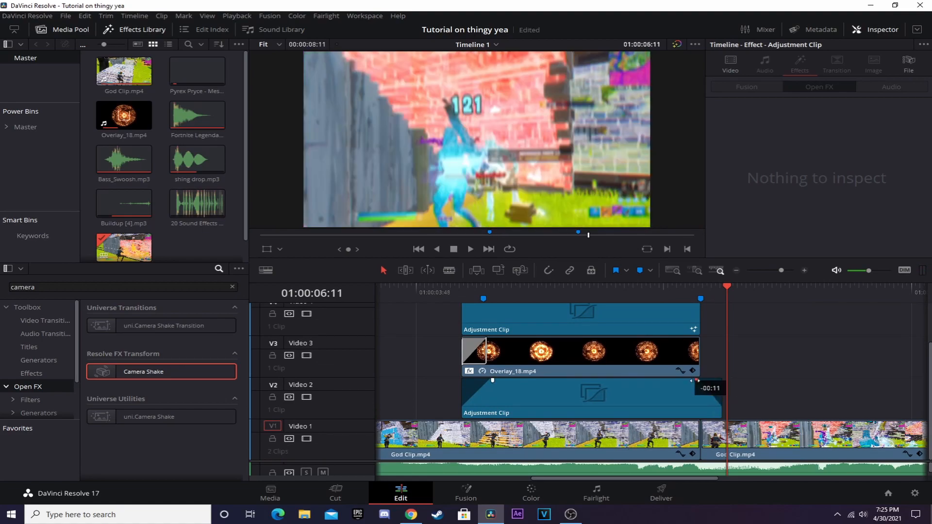
drag(694, 287, 764, 291)
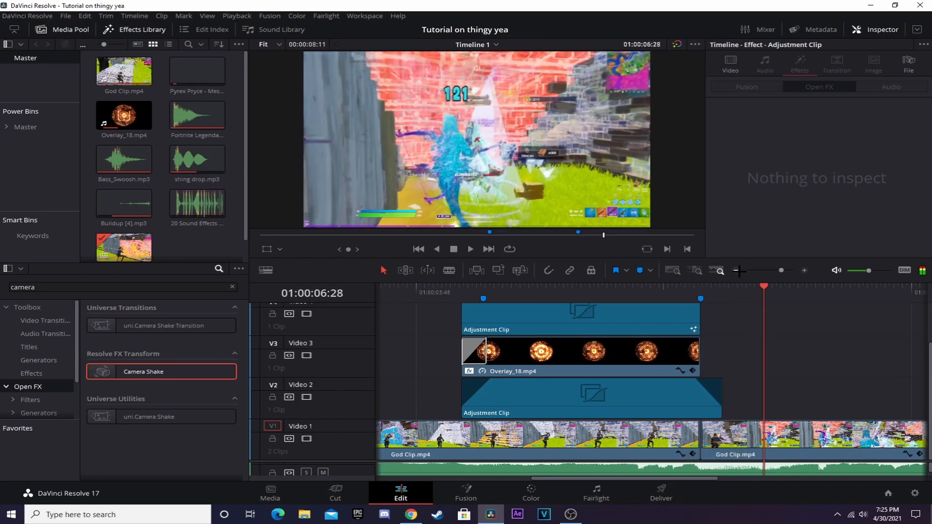
Play back and scrub the section around the two markers to check the effects and the new fade-out
click(736, 271)
drag(931, 385, 931, 353)
click(563, 298)
key(space)
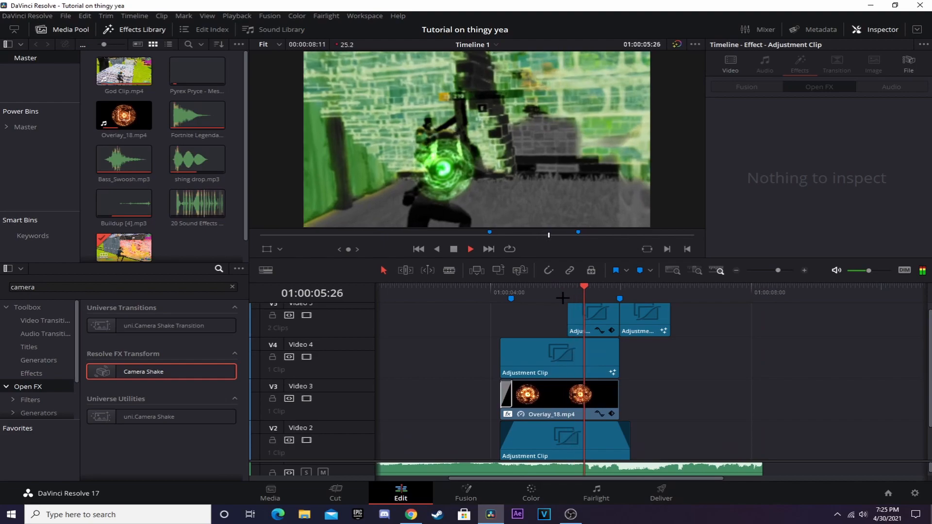
click(562, 298)
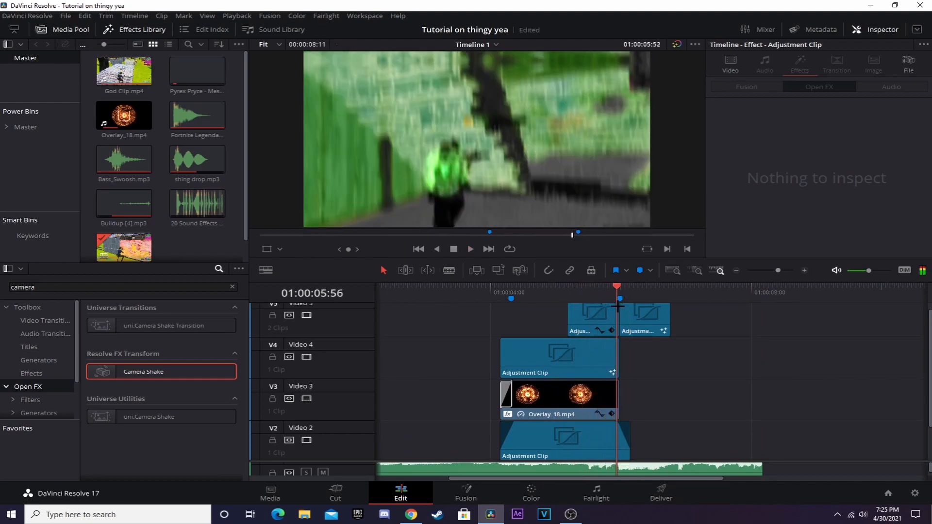
key(space)
drag(637, 317, 659, 326)
scroll(659, 326, down, 5)
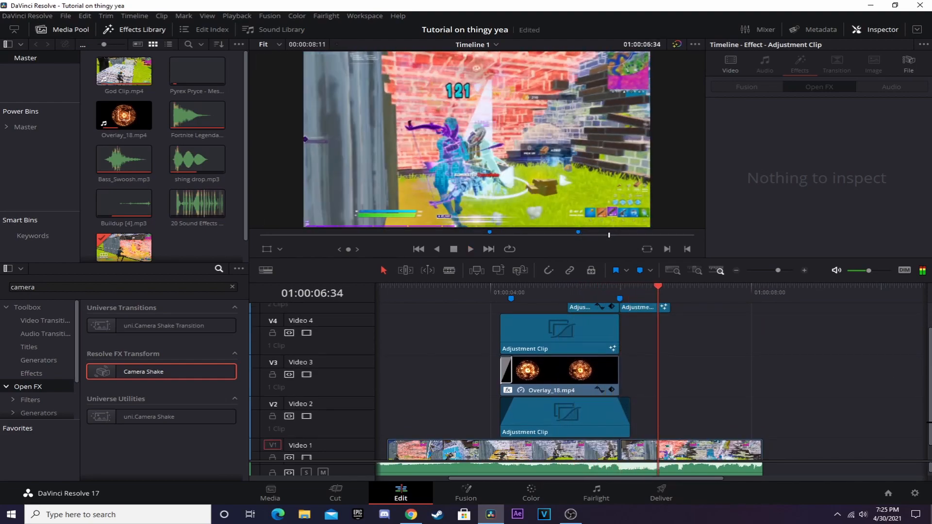
drag(483, 310, 649, 336)
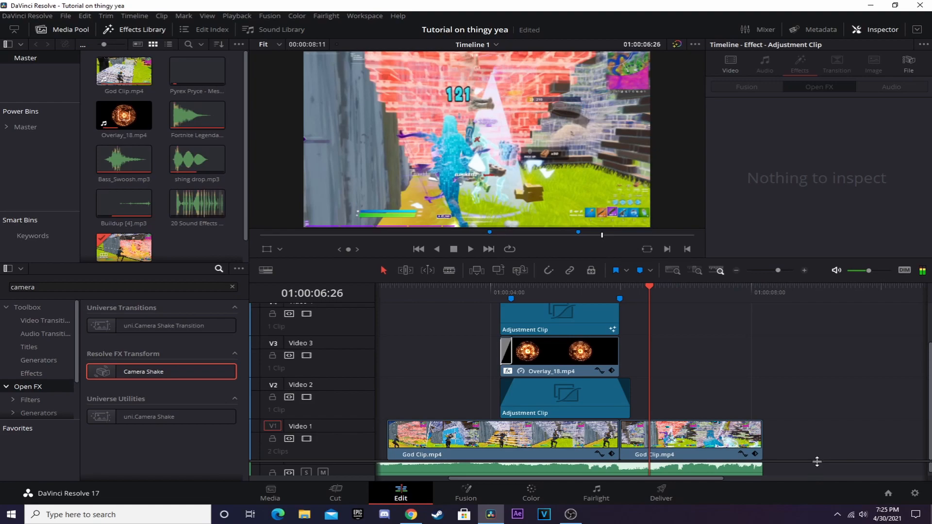
Review the sound-effect tracks below the video and scrub through the edit in a wider timeline view
drag(817, 462, 840, 381)
scroll(855, 418, down, 3)
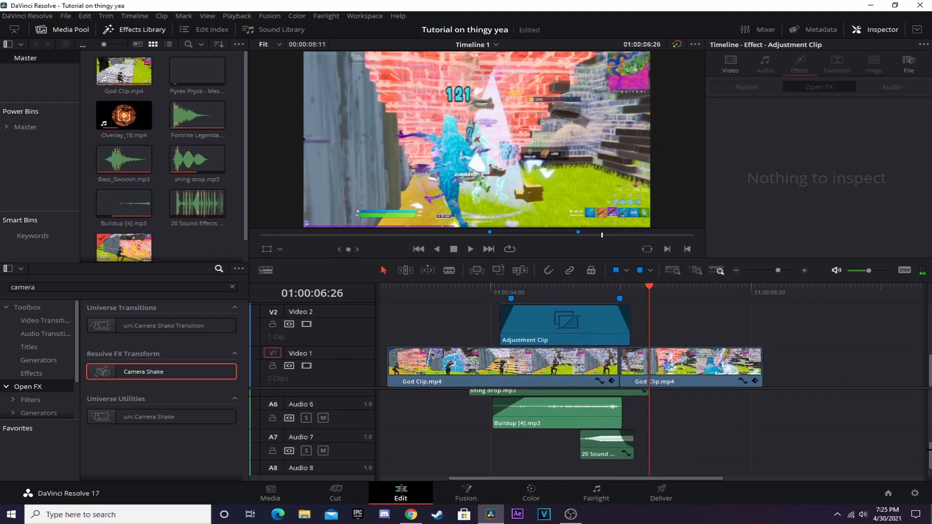
scroll(568, 432, up, 5)
drag(822, 390, 817, 419)
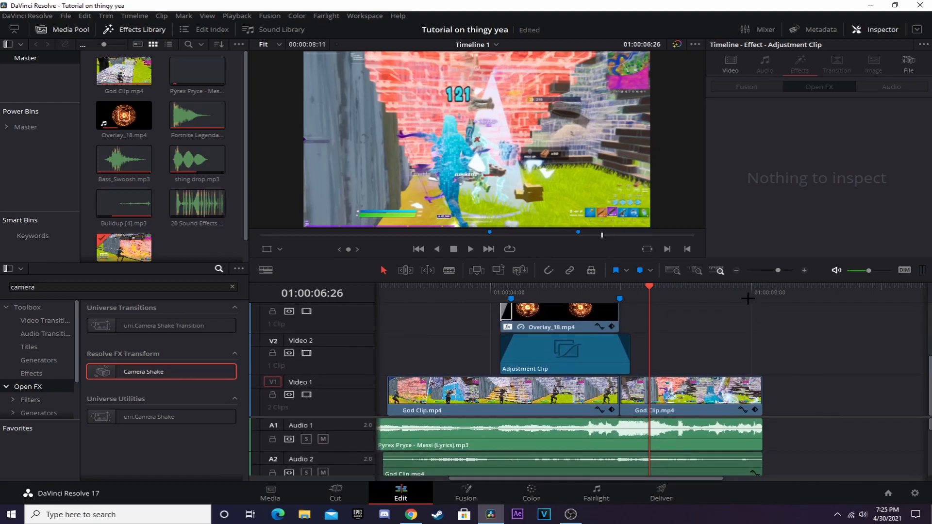
click(737, 271)
drag(507, 294, 586, 304)
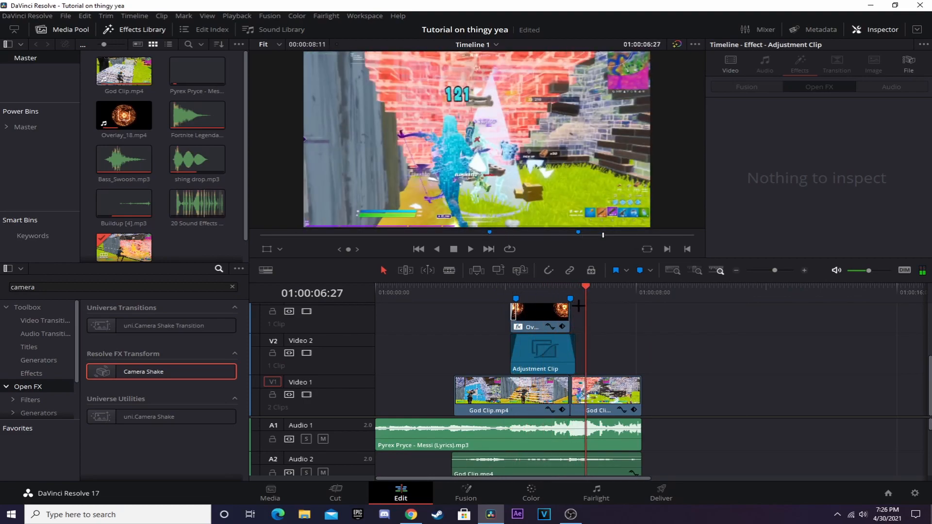
Clear the camera search from the effects library
click(212, 322)
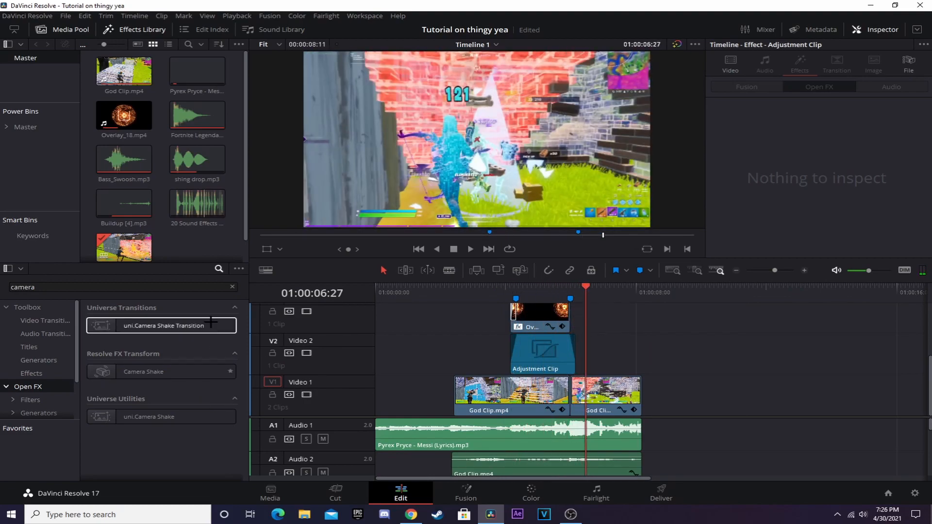
click(231, 287)
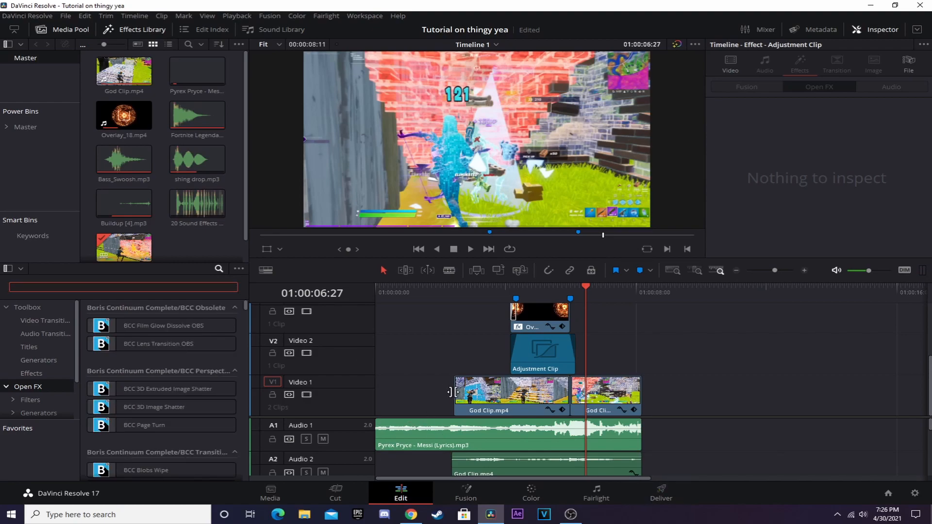
click(396, 394)
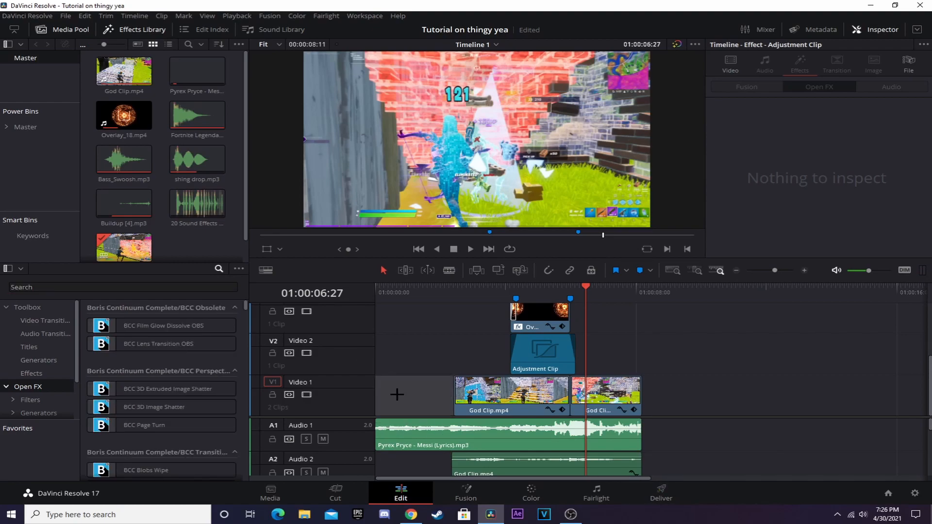